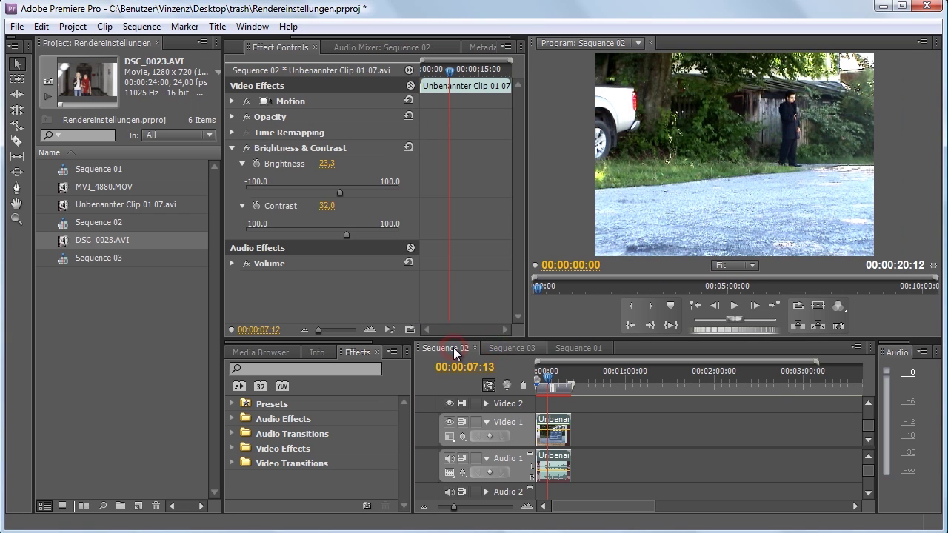
Switch between the Sequence 03 and Sequence 01 timelines to review their clips
{"action": "left_click", "coordinate": [453, 347]}
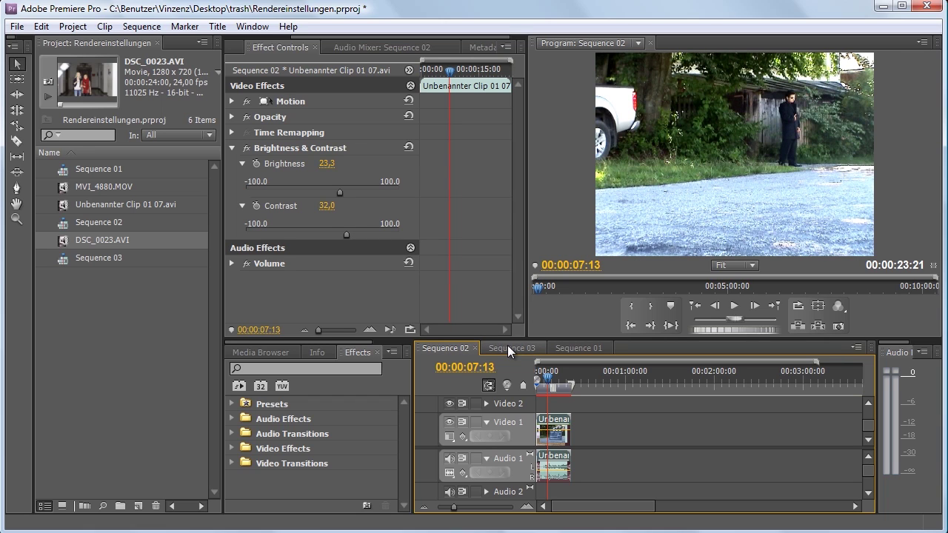
{"action": "left_click", "coordinate": [508, 347]}
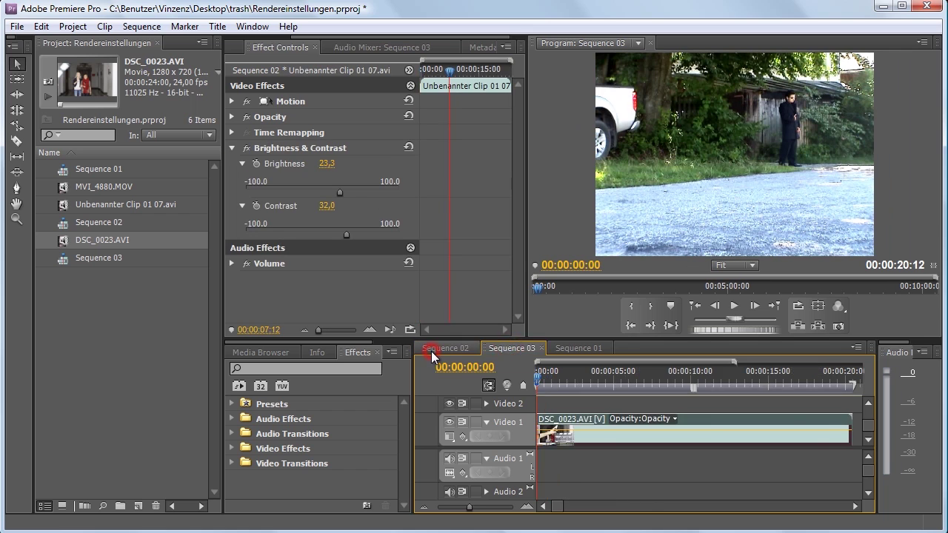
{"action": "left_click", "coordinate": [431, 351]}
{"action": "left_click", "coordinate": [522, 347]}
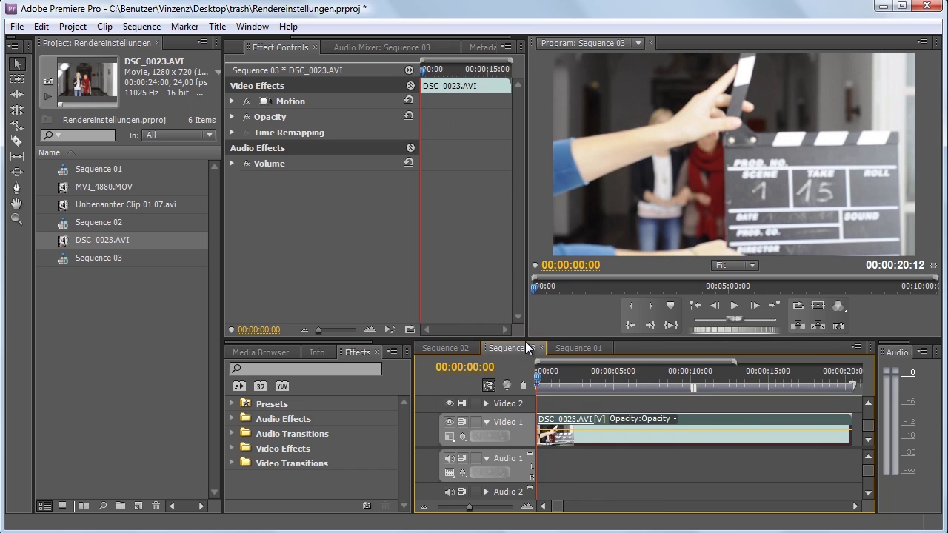
{"action": "left_click", "coordinate": [576, 348]}
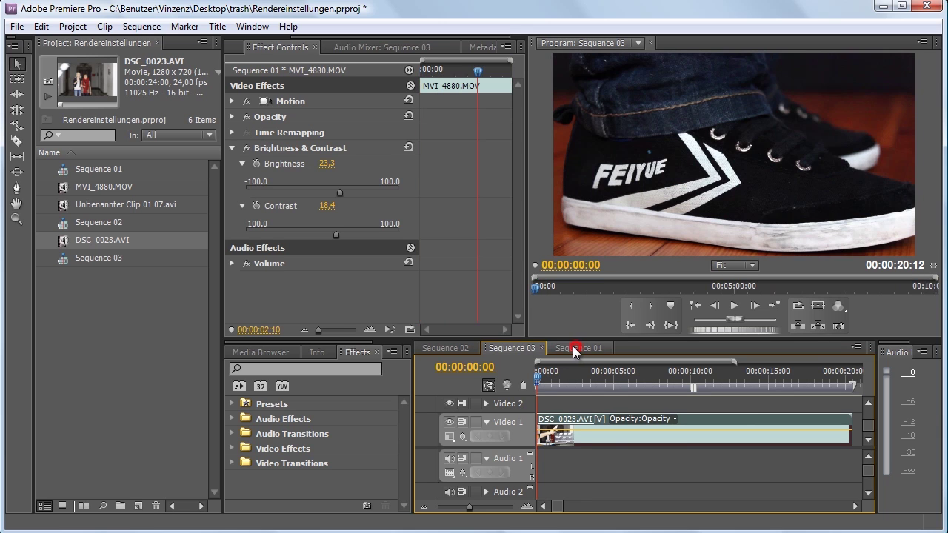
{"action": "left_click", "coordinate": [510, 353]}
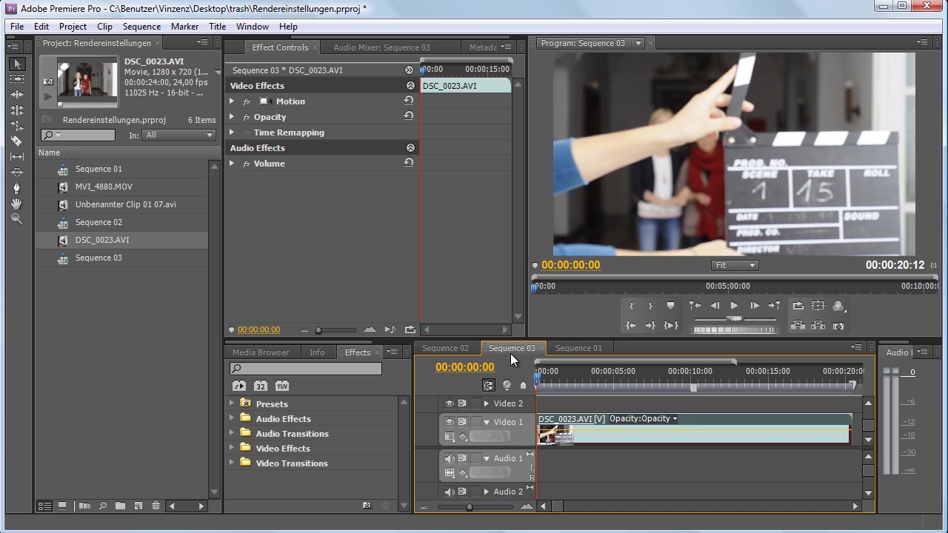
{"action": "left_click", "coordinate": [566, 349]}
Return to Sequence 02 and park its playhead at 00:00:08:00
{"action": "left_click", "coordinate": [447, 348]}
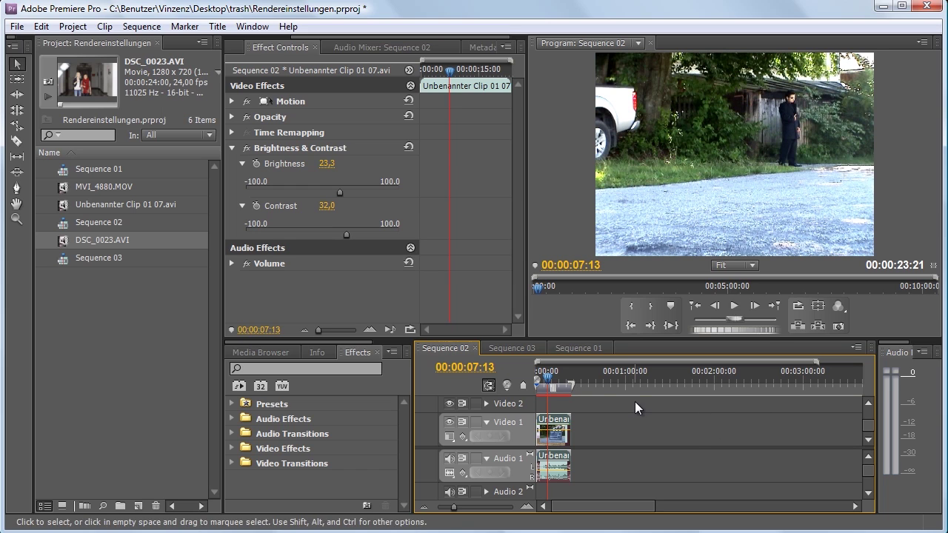
{"action": "left_click_drag", "start_coordinate": [547, 376], "coordinate": [555, 378]}
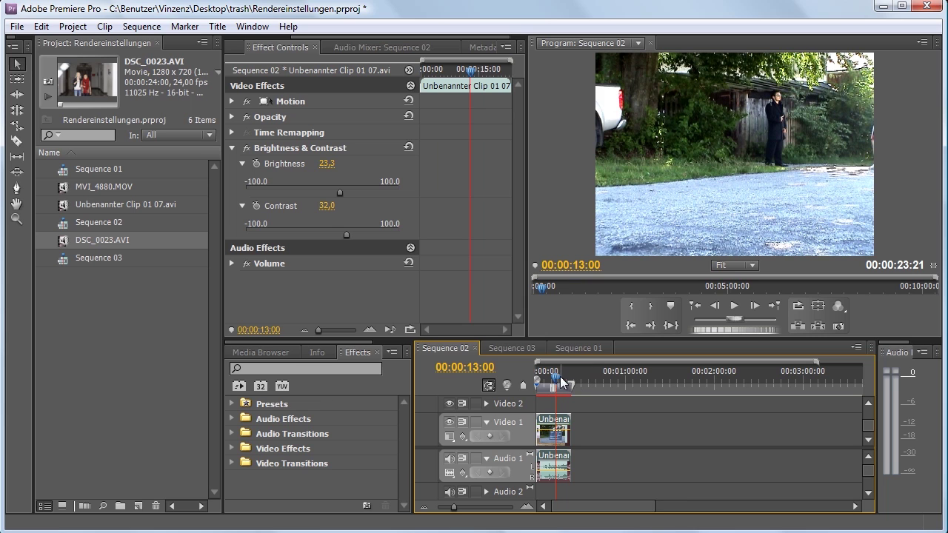
{"action": "left_click_drag", "start_coordinate": [560, 376], "coordinate": [554, 385]}
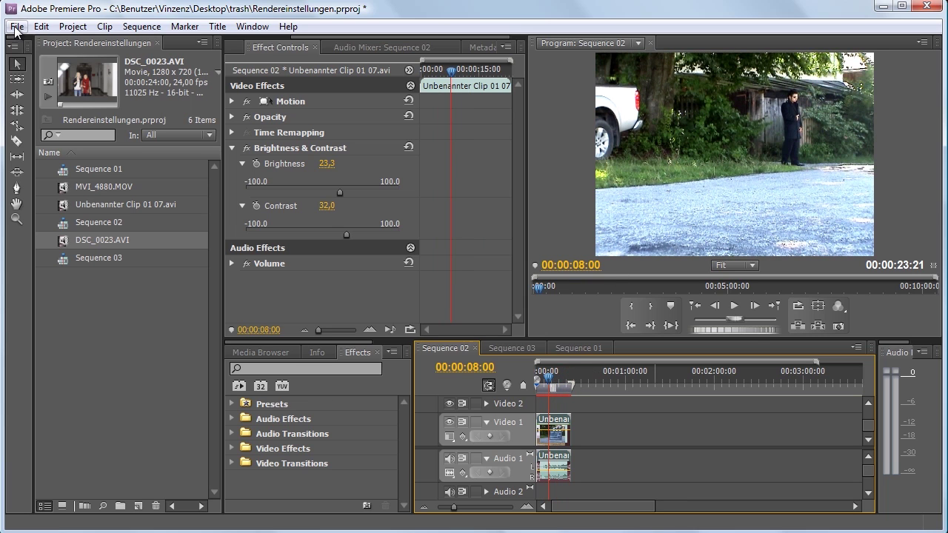
Open Sequence 02's Export Settings from File > Export > Media and reposition the dialog
{"action": "left_click", "coordinate": [16, 26]}
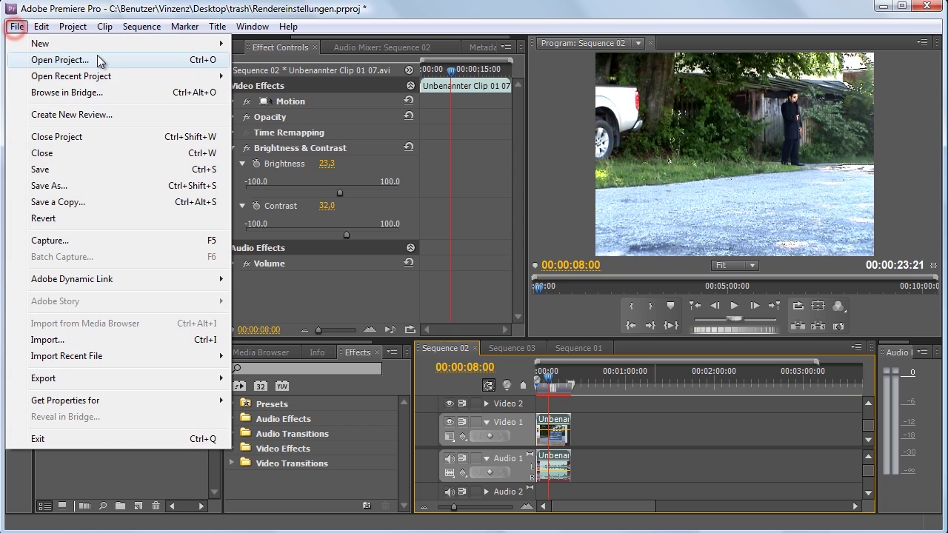
{"action": "mouse_move", "coordinate": [123, 374]}
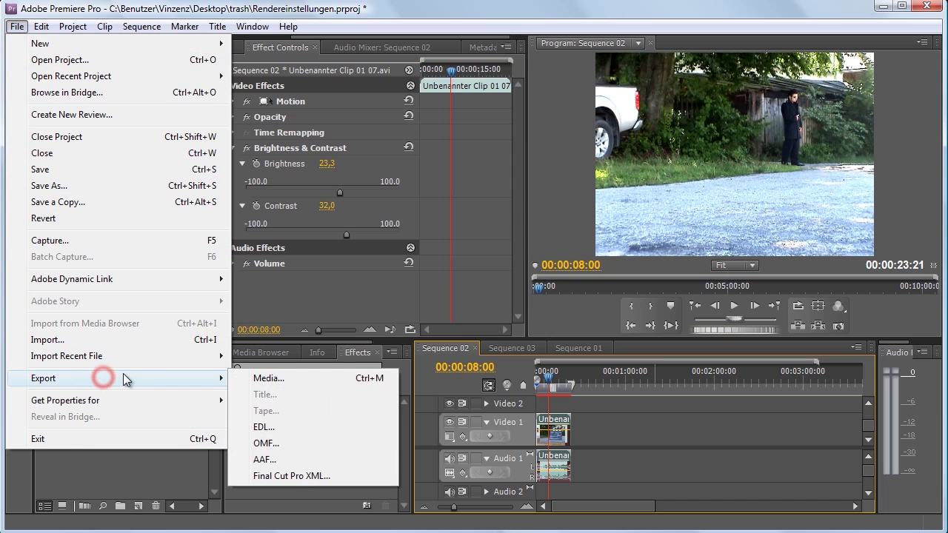
{"action": "left_click", "coordinate": [271, 374]}
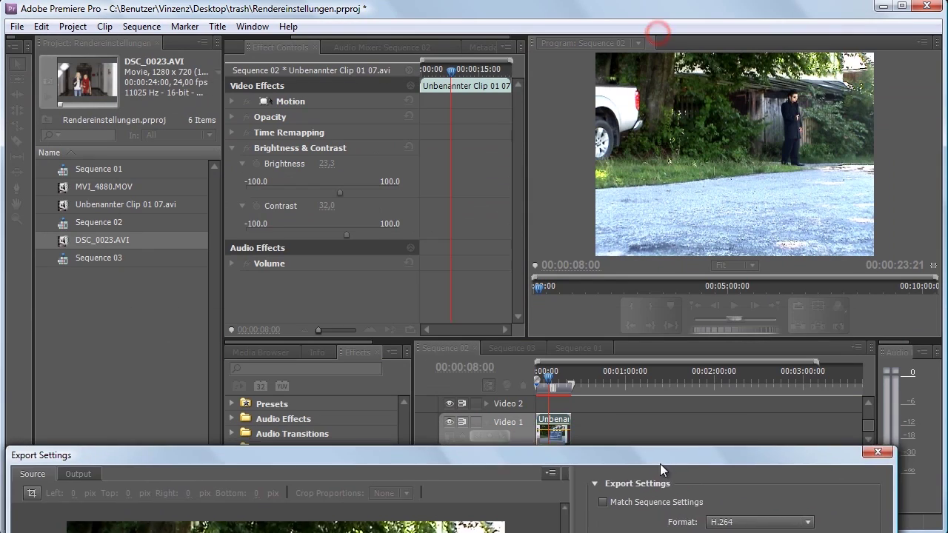
{"action": "left_click_drag", "start_coordinate": [715, 41], "coordinate": [626, 530]}
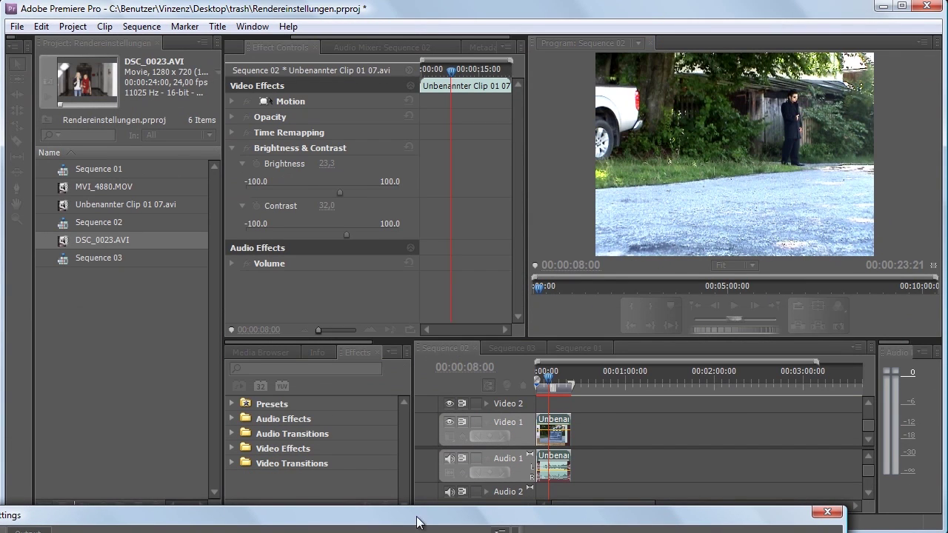
{"action": "left_click_drag", "start_coordinate": [420, 517], "coordinate": [478, 20]}
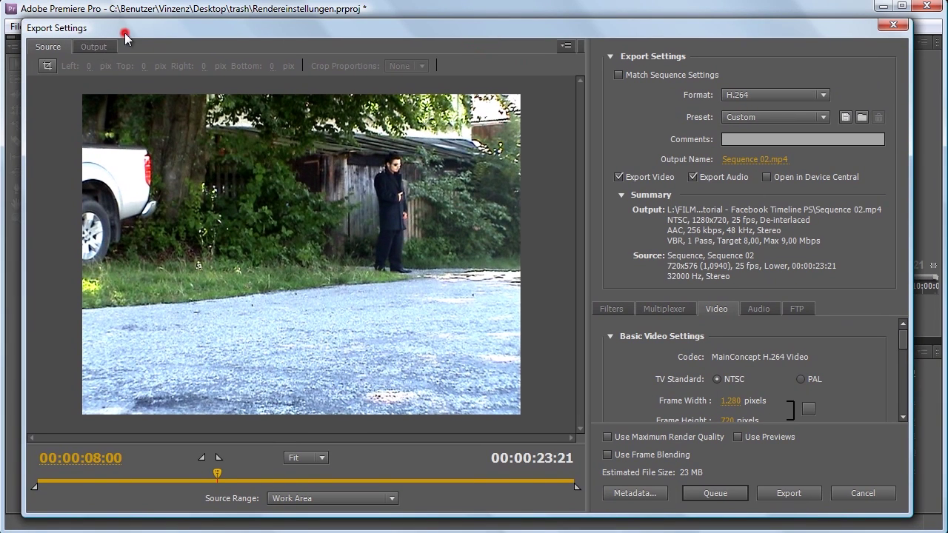
{"action": "left_click_drag", "start_coordinate": [124, 32], "coordinate": [120, 29]}
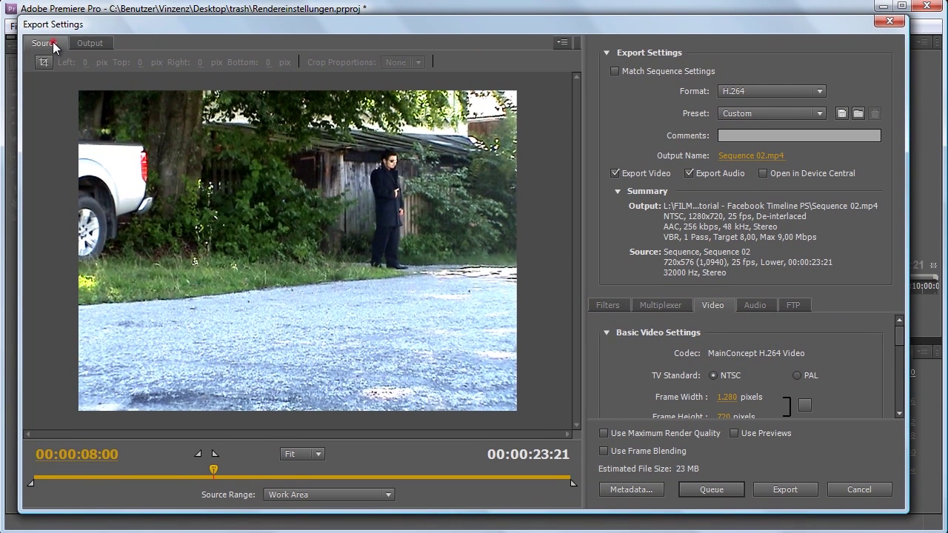
Compare the Source and Output previews repeatedly, ending on the pillarboxed 1280x720 Output view
{"action": "left_click", "coordinate": [91, 43]}
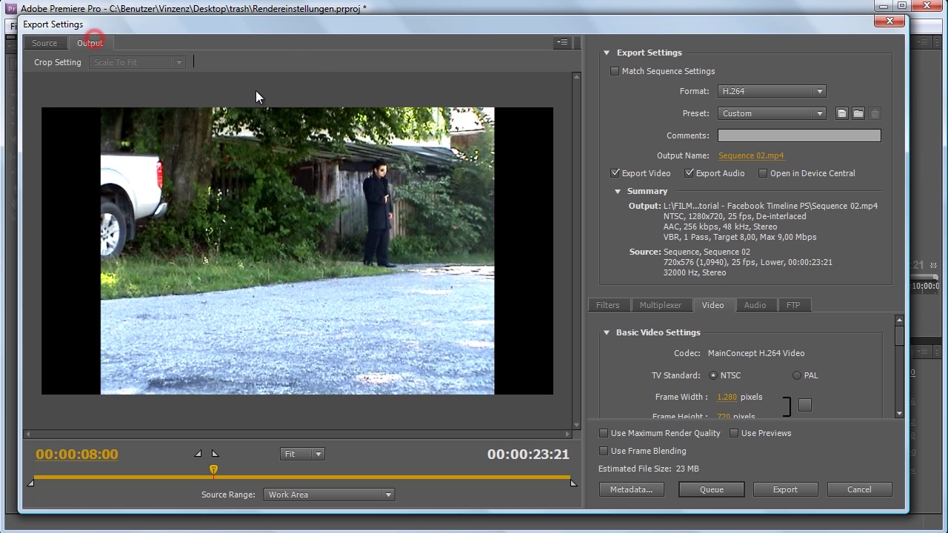
{"action": "left_click", "coordinate": [44, 43]}
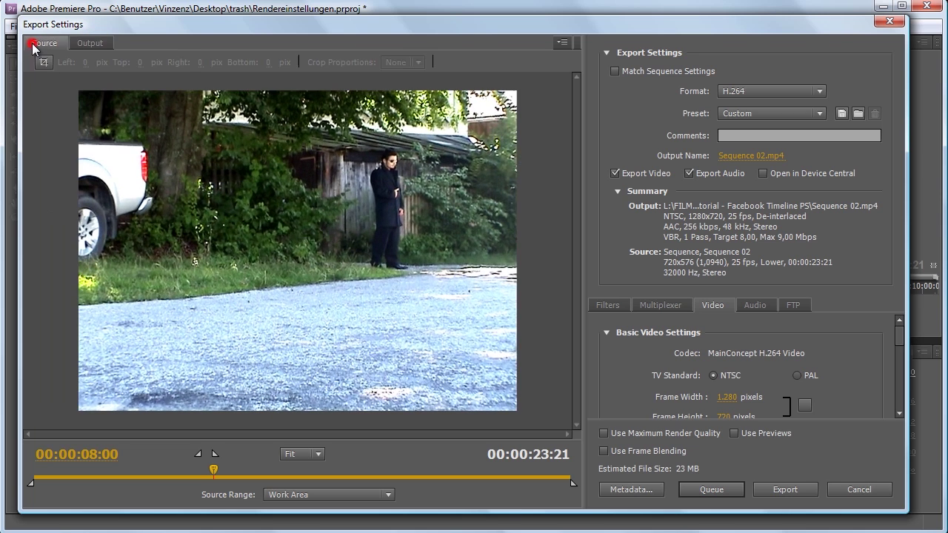
{"action": "left_click", "coordinate": [90, 42]}
{"action": "left_click", "coordinate": [45, 43]}
{"action": "left_click", "coordinate": [90, 43]}
{"action": "left_click", "coordinate": [44, 43]}
{"action": "left_click", "coordinate": [91, 43]}
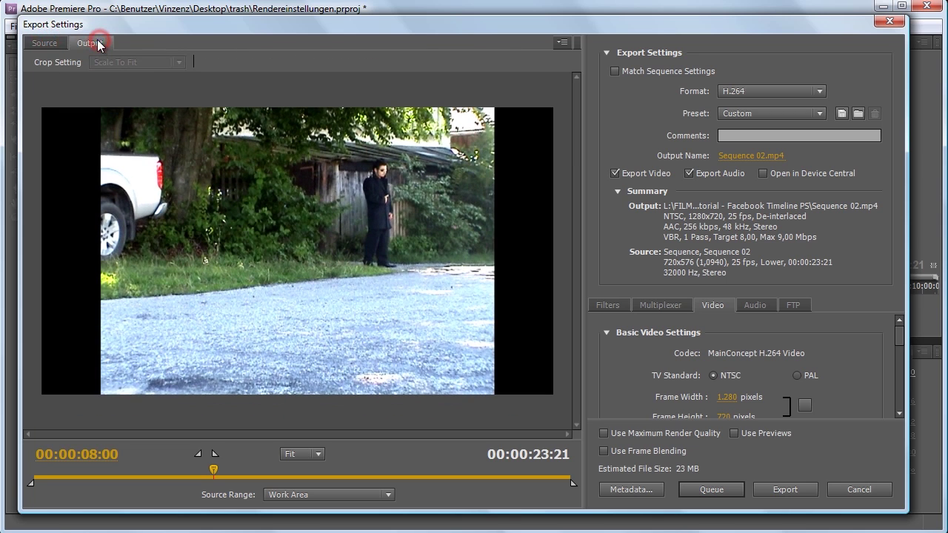
{"action": "left_click", "coordinate": [45, 43]}
{"action": "left_click", "coordinate": [91, 43]}
{"action": "left_click", "coordinate": [39, 45]}
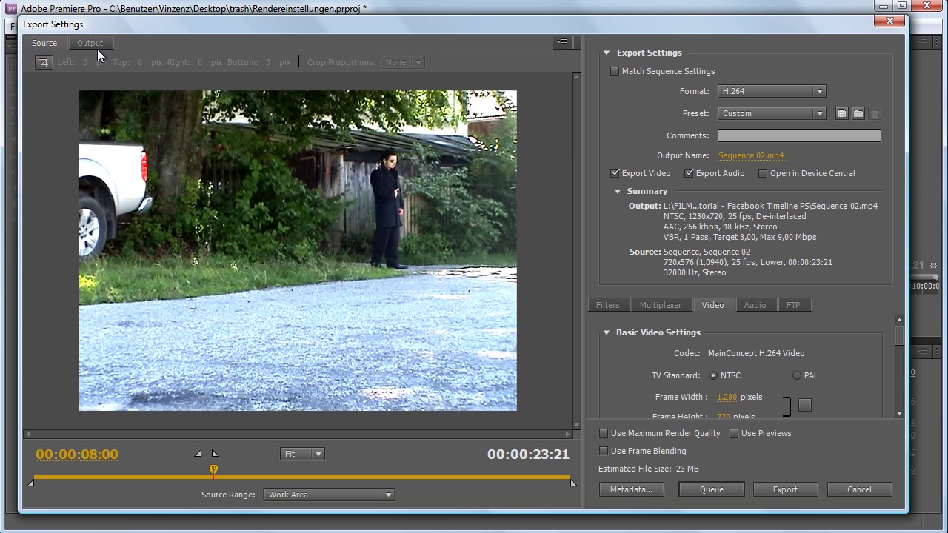
{"action": "left_click", "coordinate": [106, 44]}
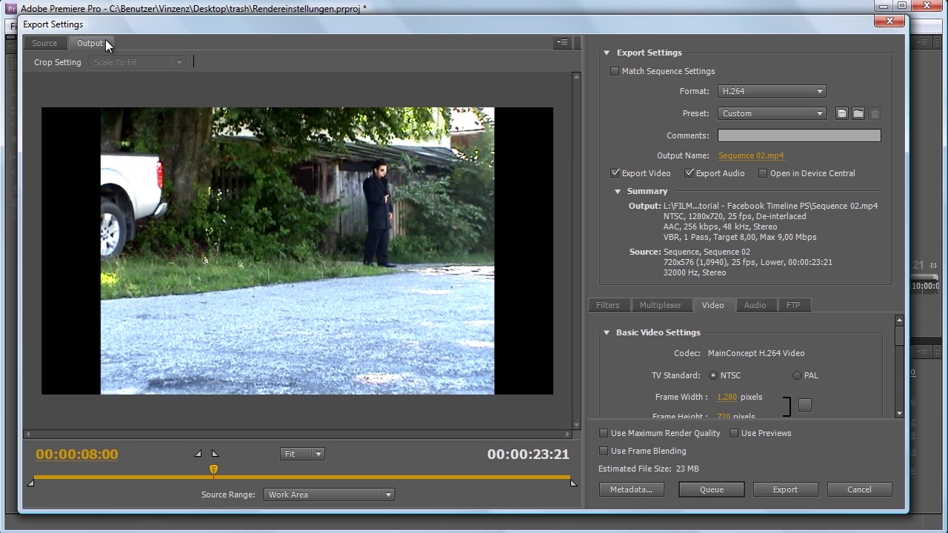
{"action": "left_click", "coordinate": [45, 43]}
{"action": "left_click", "coordinate": [91, 43]}
{"action": "left_click", "coordinate": [42, 43]}
{"action": "left_click", "coordinate": [85, 44]}
Keep H.264 as the format and switch the preset to PAL DV High Quality
{"action": "left_click", "coordinate": [804, 91]}
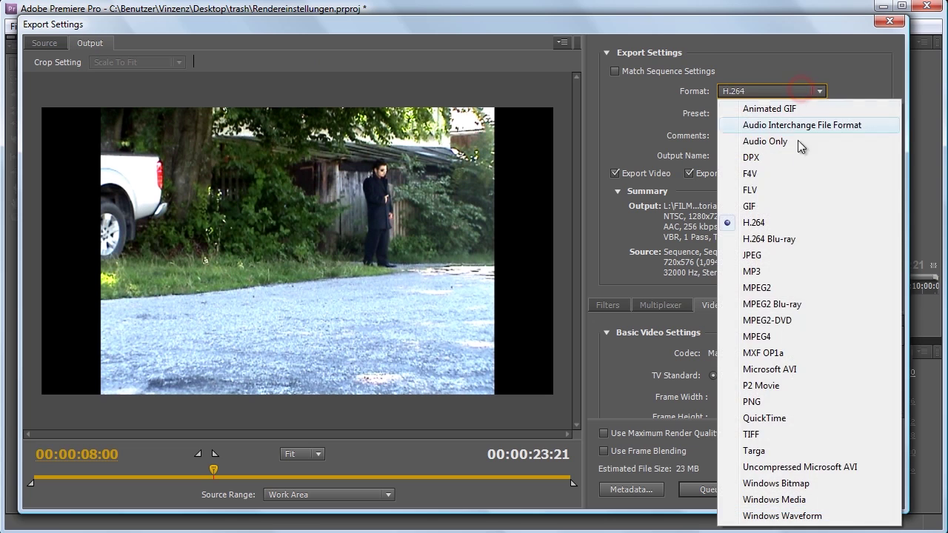
{"action": "left_click", "coordinate": [776, 223]}
{"action": "left_click", "coordinate": [744, 113]}
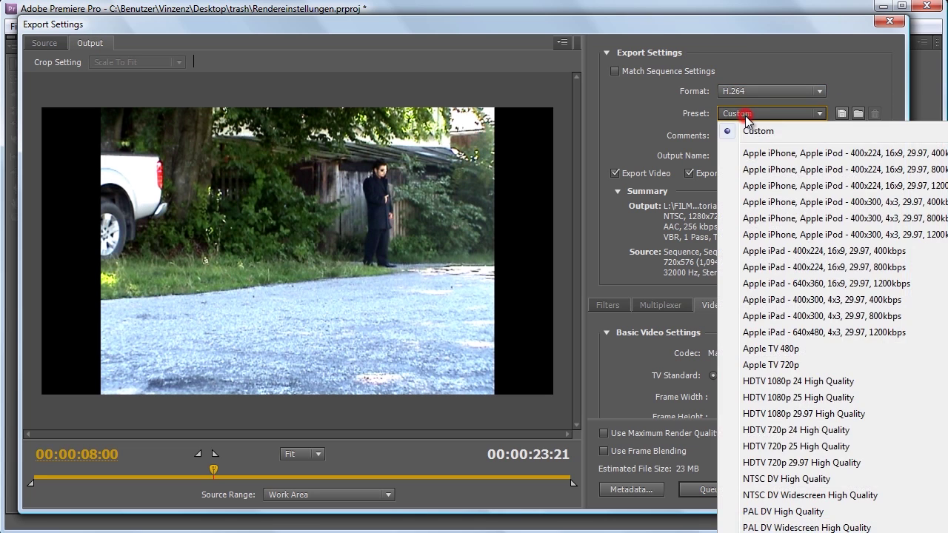
{"action": "left_click", "coordinate": [743, 130]}
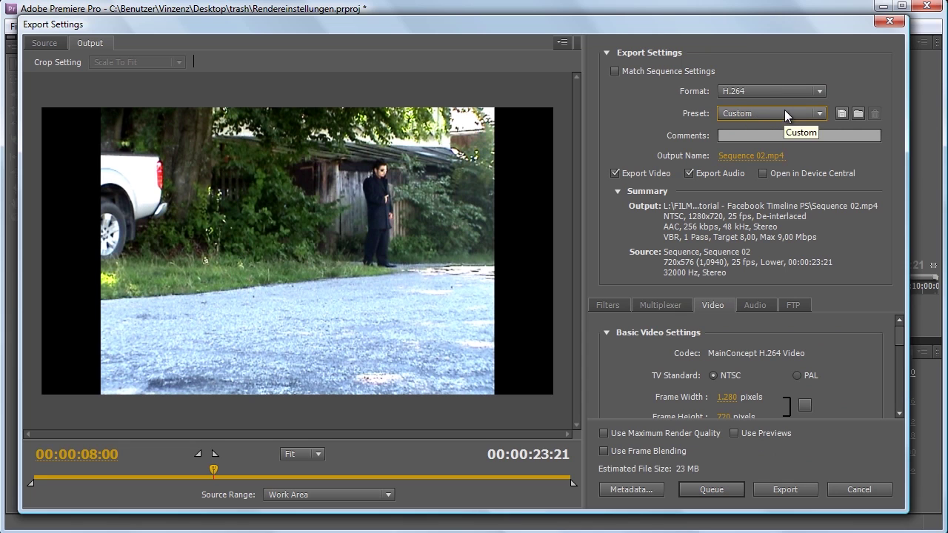
{"action": "left_click", "coordinate": [771, 112]}
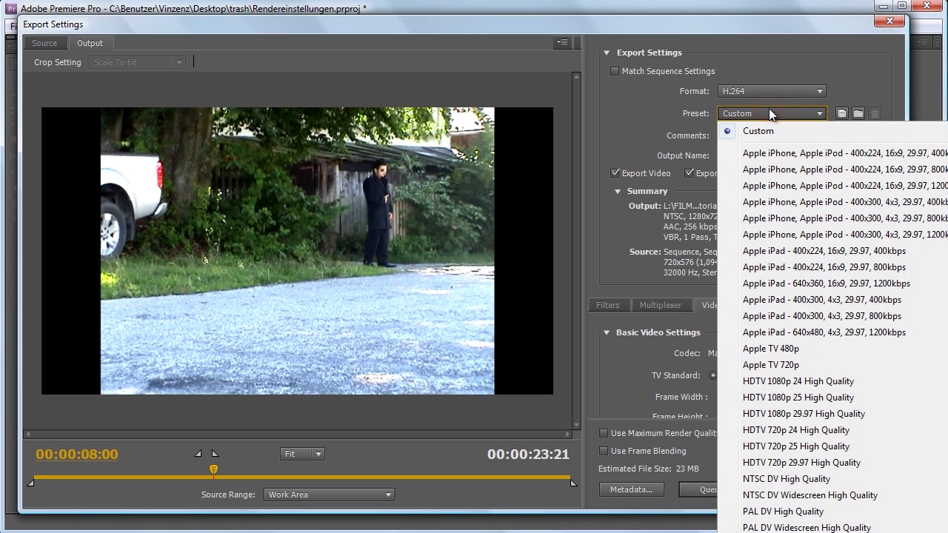
{"action": "left_click", "coordinate": [806, 510]}
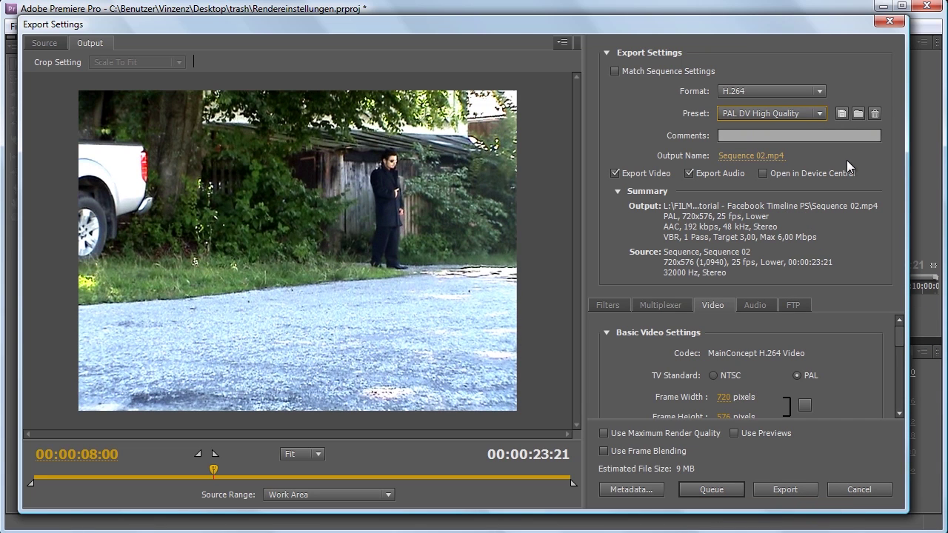
{"action": "left_click", "coordinate": [44, 43]}
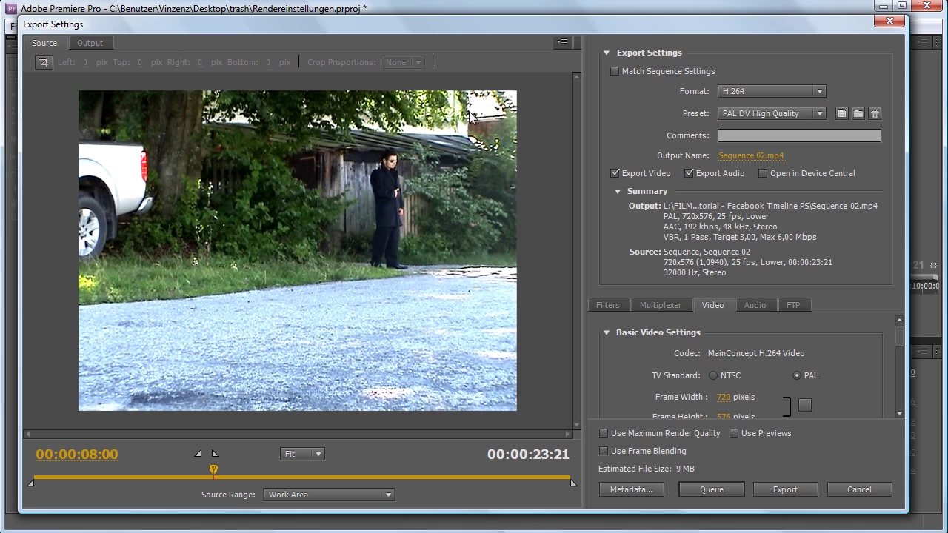
Try the PAL DV Widescreen High Quality preset, then go back to PAL DV High Quality
{"action": "left_click", "coordinate": [733, 114]}
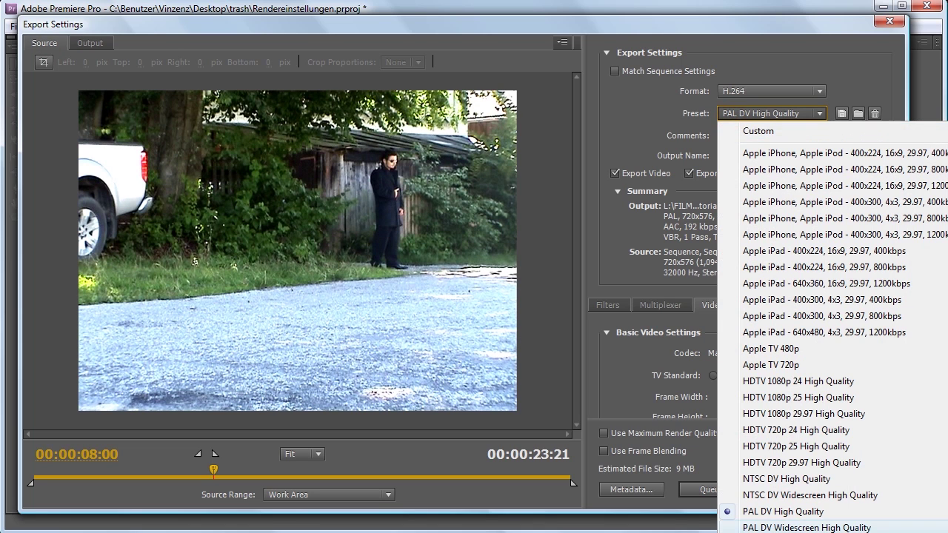
{"action": "left_click", "coordinate": [811, 528]}
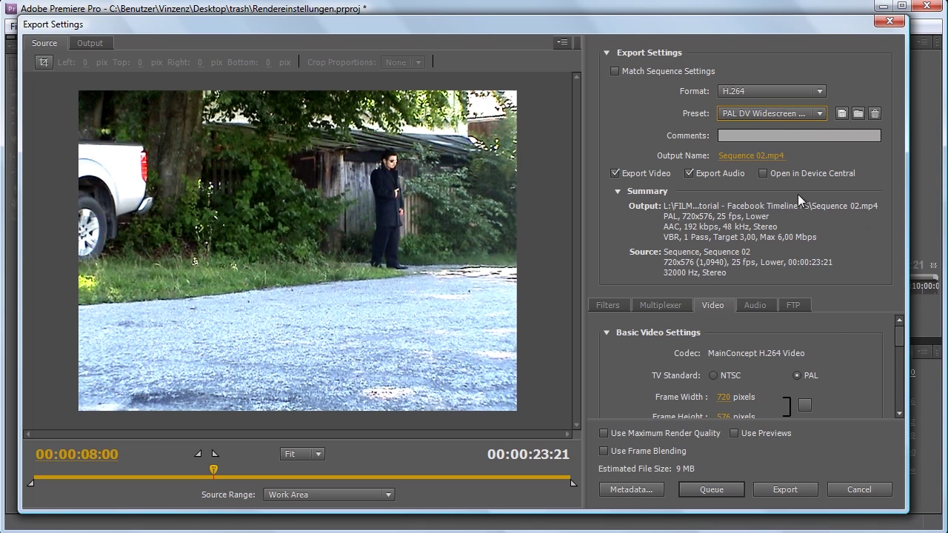
{"action": "left_click", "coordinate": [90, 43]}
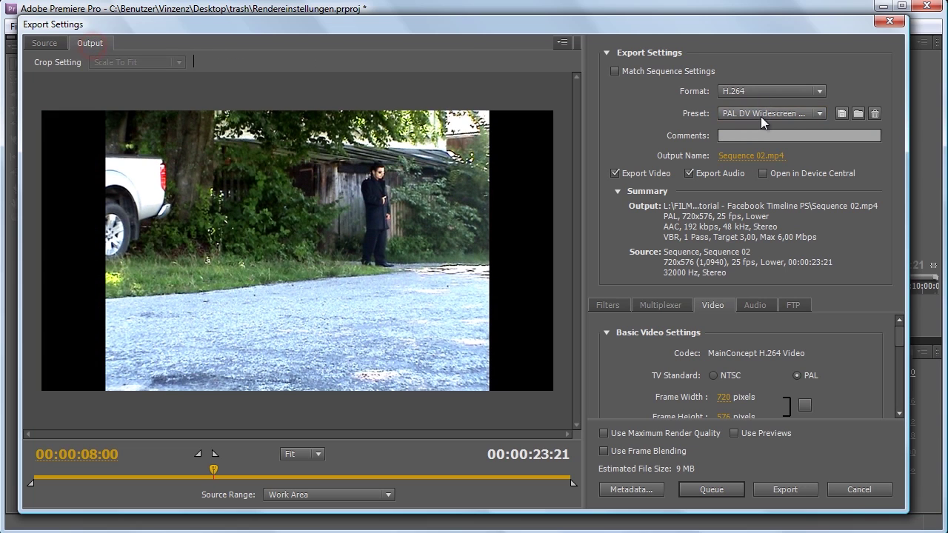
{"action": "left_click", "coordinate": [760, 115]}
{"action": "left_click", "coordinate": [784, 511]}
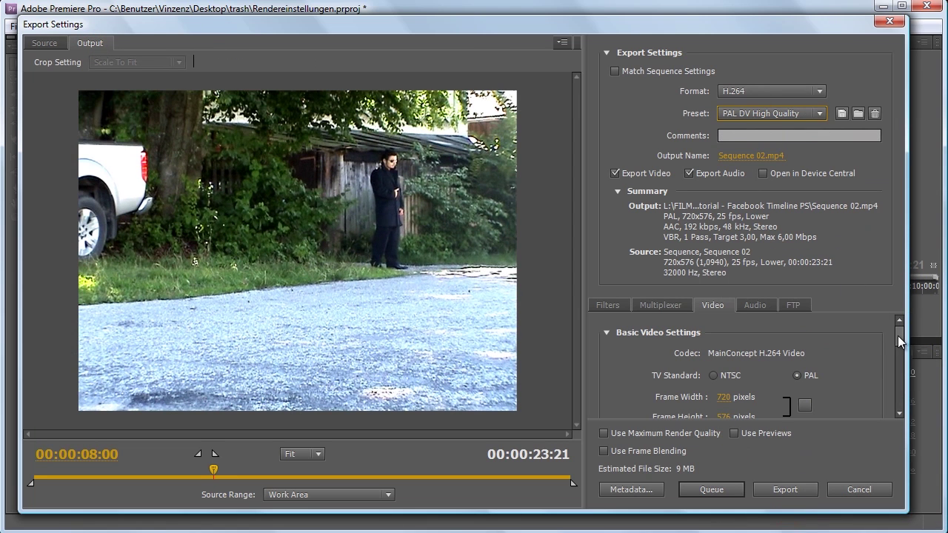
Confirm the export video Frame Rate stays at 25 fps
{"action": "mouse_move", "coordinate": [898, 336]}
{"action": "left_mouse_down"}
{"action": "mouse_move", "coordinate": [899, 352]}
{"action": "mouse_move", "coordinate": [899, 334]}
{"action": "left_mouse_up"}
{"action": "left_click_drag", "start_coordinate": [900, 333], "coordinate": [898, 355]}
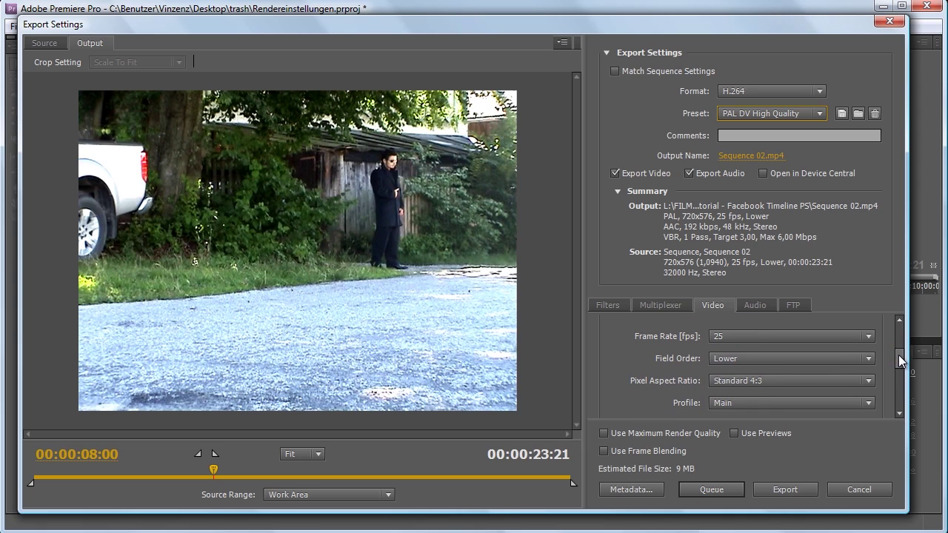
{"action": "left_click", "coordinate": [775, 335]}
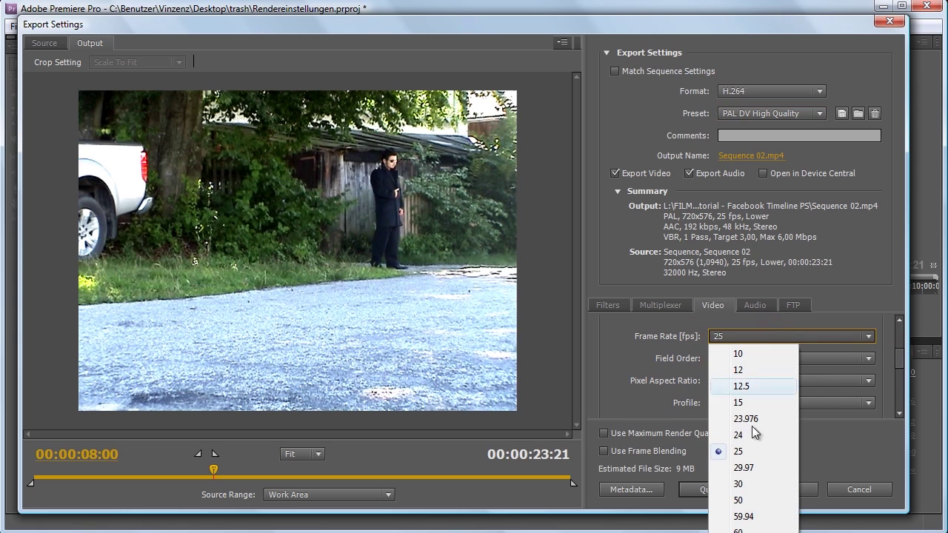
{"action": "left_click", "coordinate": [731, 243]}
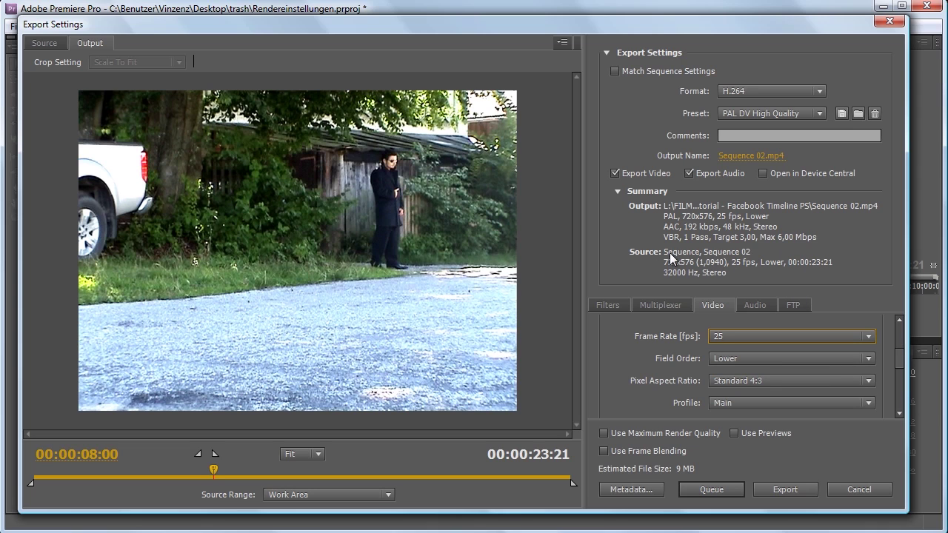
{"action": "left_click", "coordinate": [755, 337]}
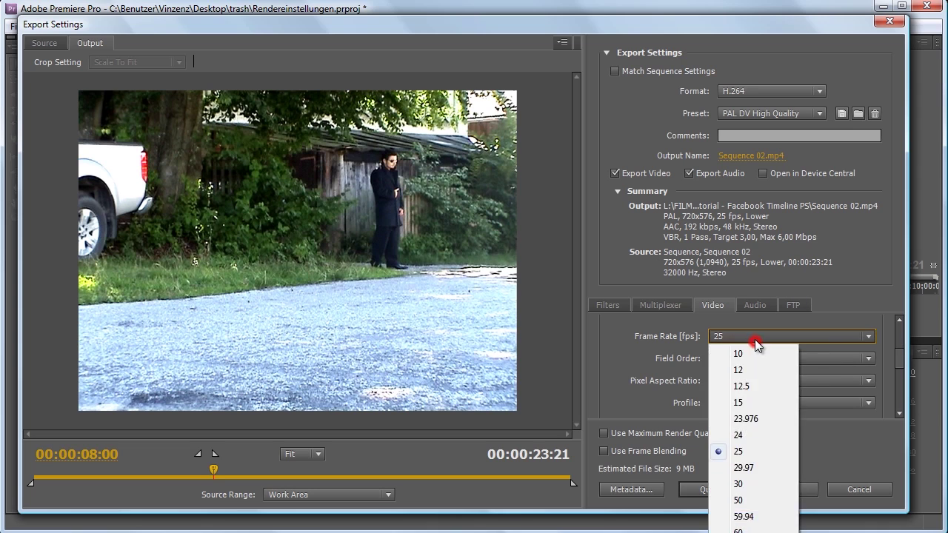
{"action": "left_click", "coordinate": [745, 454]}
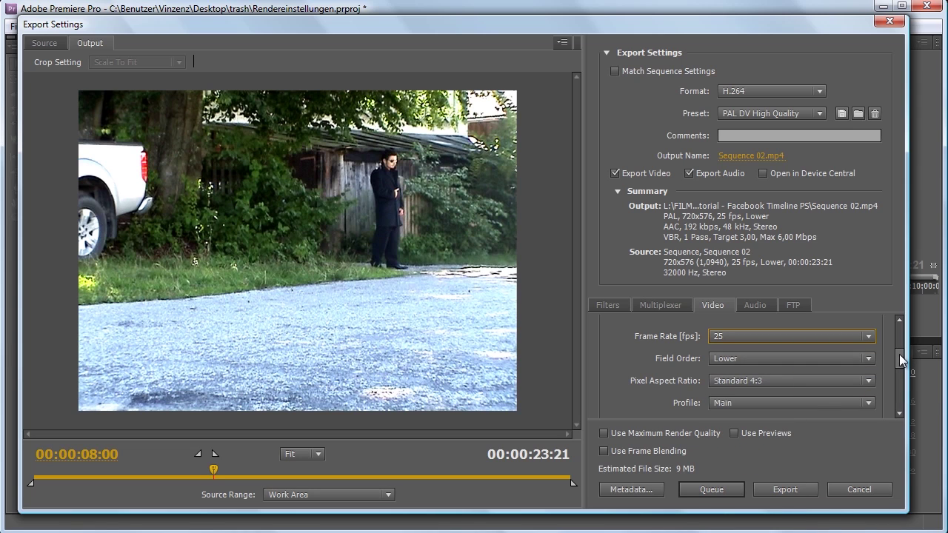
{"action": "left_click_drag", "start_coordinate": [899, 354], "coordinate": [898, 356]}
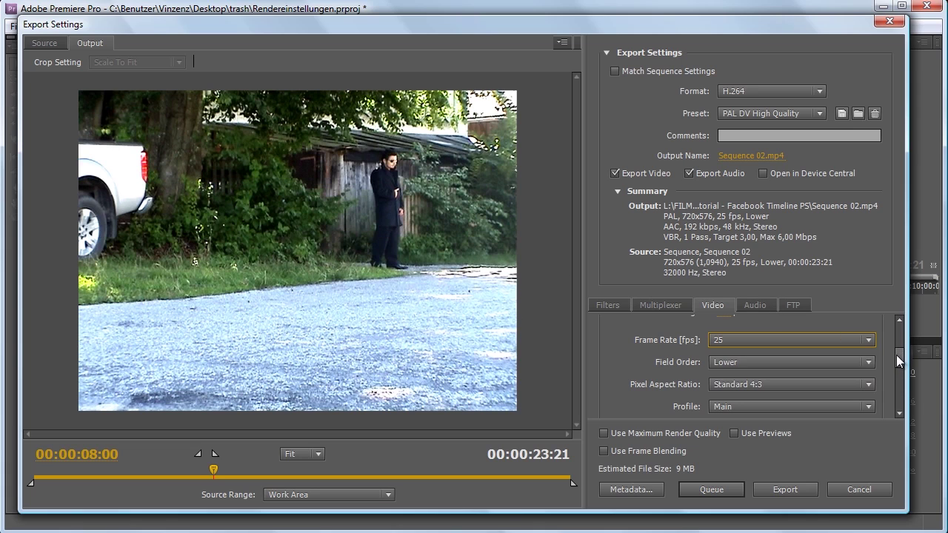
Set Field Order to None (Progressive) and scrub back to the clapperboard frame
{"action": "left_click", "coordinate": [860, 360]}
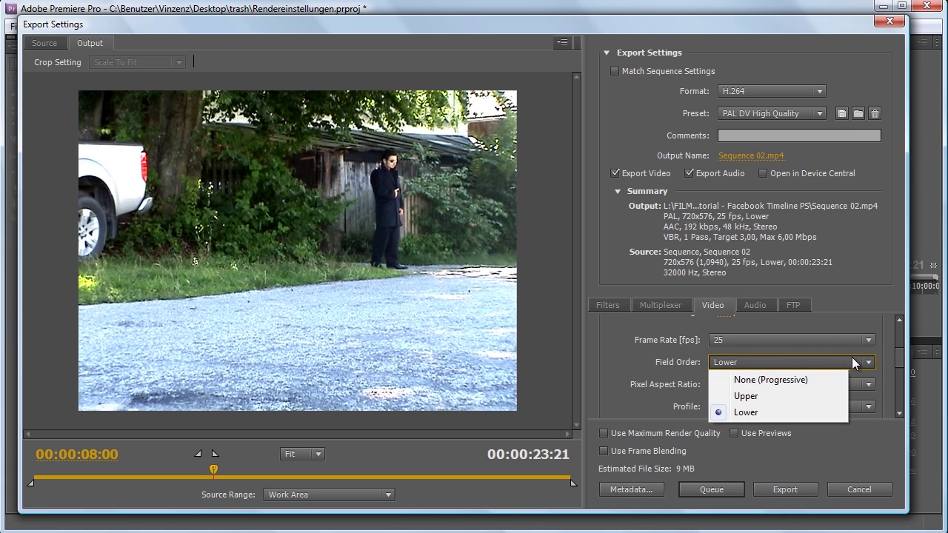
{"action": "left_click", "coordinate": [81, 43]}
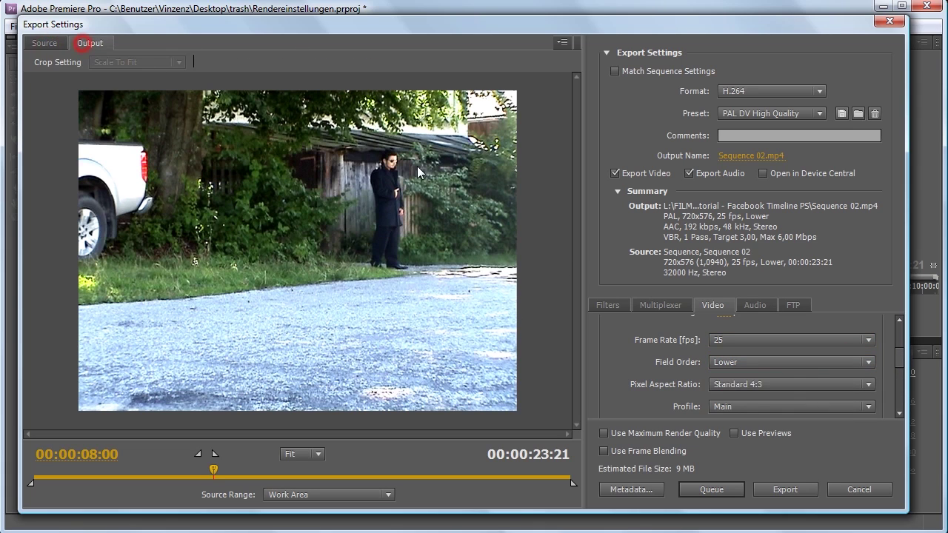
{"action": "left_click", "coordinate": [868, 362]}
{"action": "left_click", "coordinate": [842, 380]}
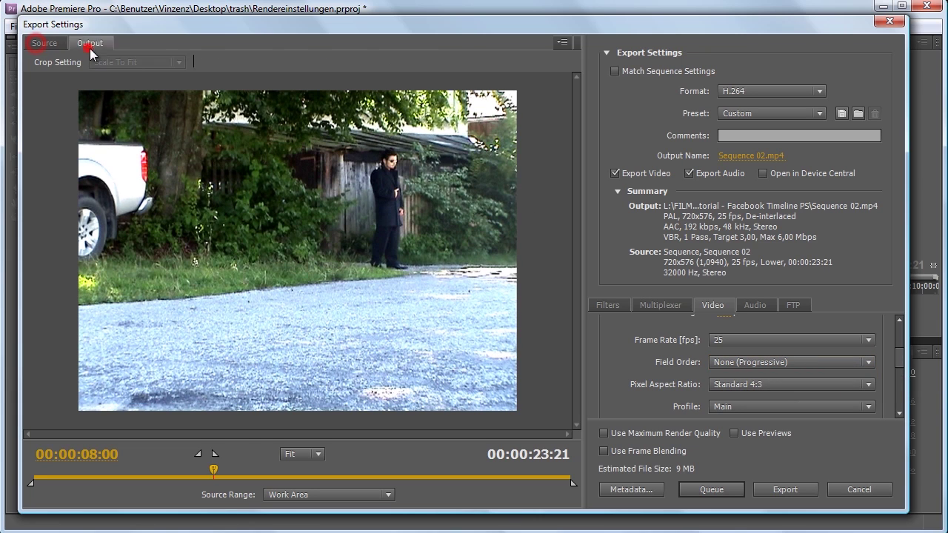
{"action": "left_click_drag", "start_coordinate": [213, 470], "coordinate": [72, 474]}
Compare the interlaced Source with the de-interlaced Output, keeping Field Order at None (Progressive)
{"action": "left_click", "coordinate": [34, 42]}
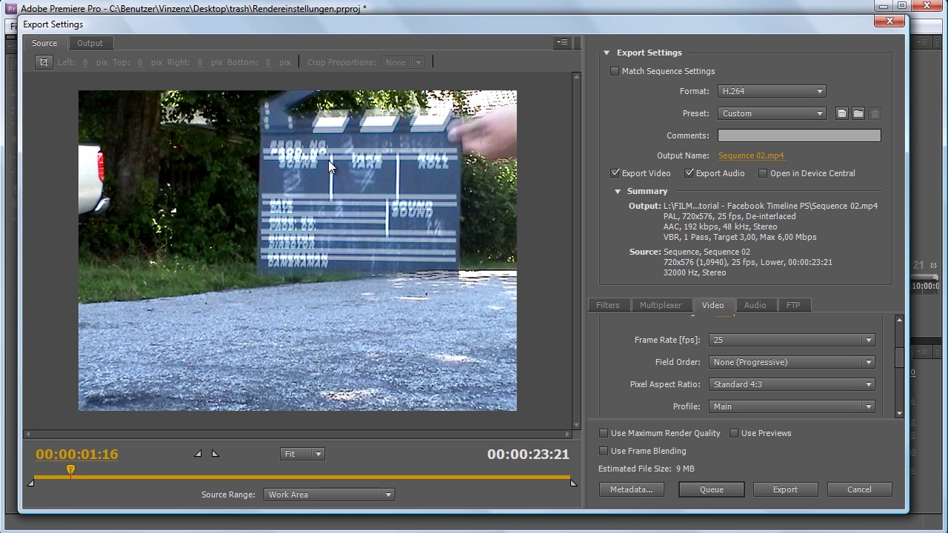
{"action": "left_click", "coordinate": [90, 43]}
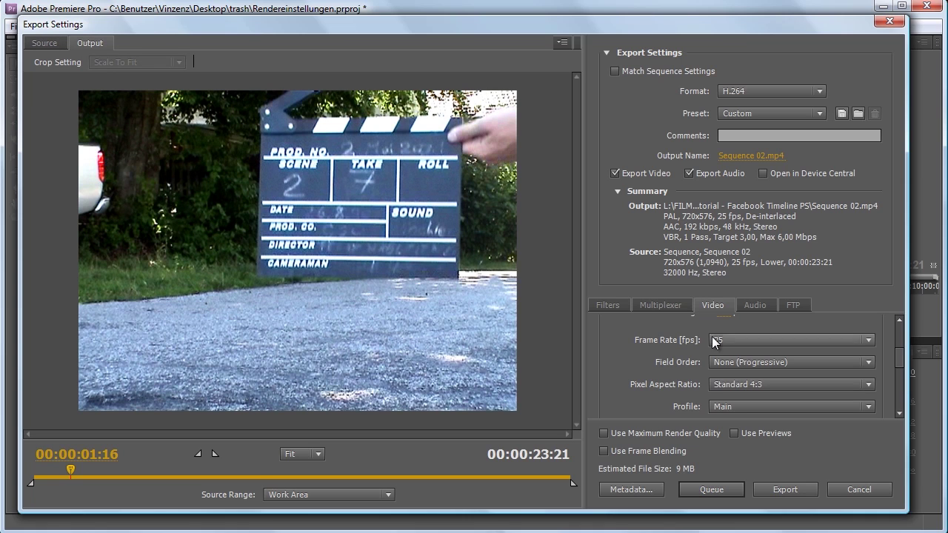
{"action": "left_click", "coordinate": [722, 362]}
{"action": "left_click", "coordinate": [717, 379]}
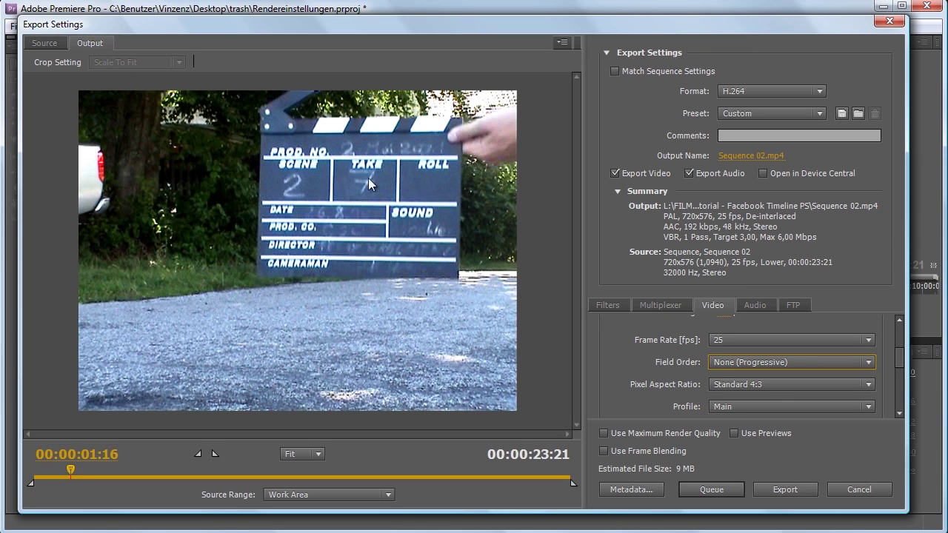
{"action": "left_click", "coordinate": [785, 362]}
{"action": "left_click", "coordinate": [786, 368]}
Try Field Order Lower, then restore None (Progressive) for the export
{"action": "left_click", "coordinate": [767, 366]}
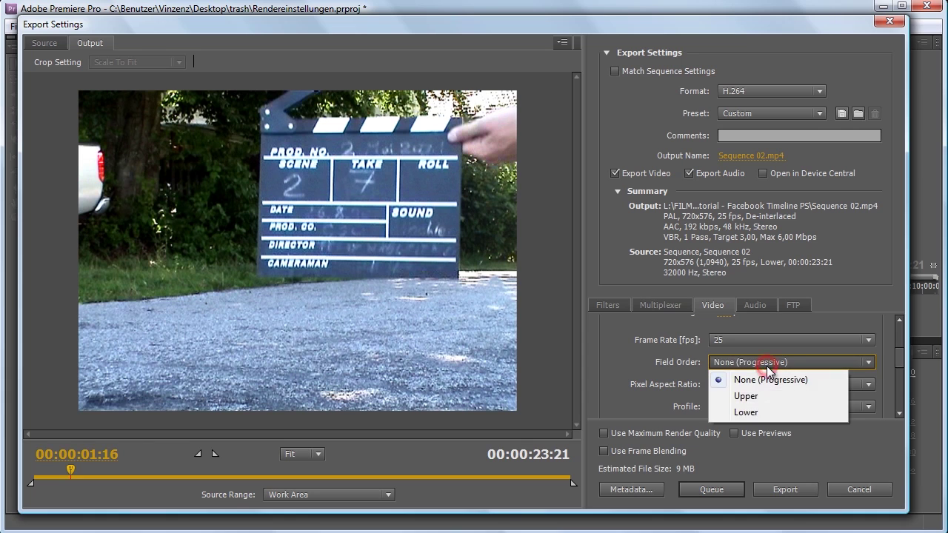
{"action": "left_click", "coordinate": [751, 412]}
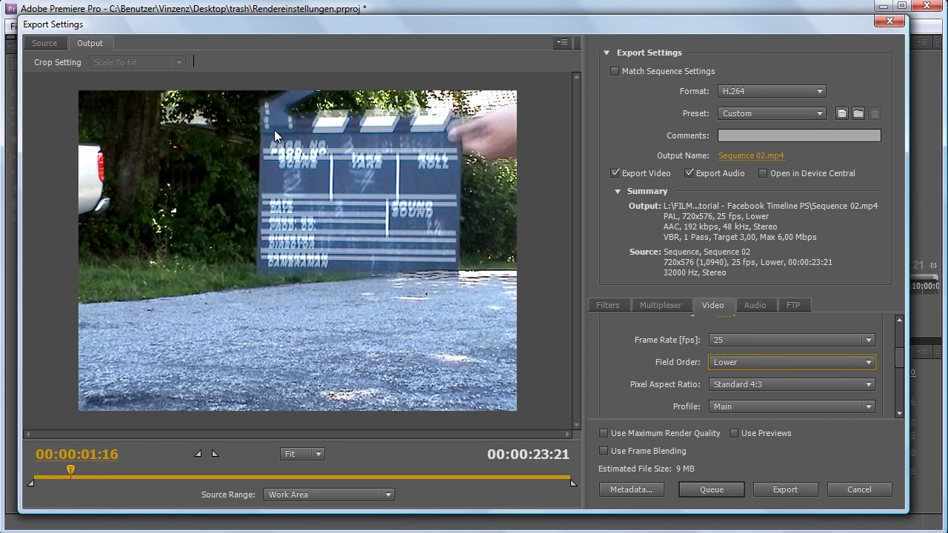
{"action": "left_click", "coordinate": [792, 364]}
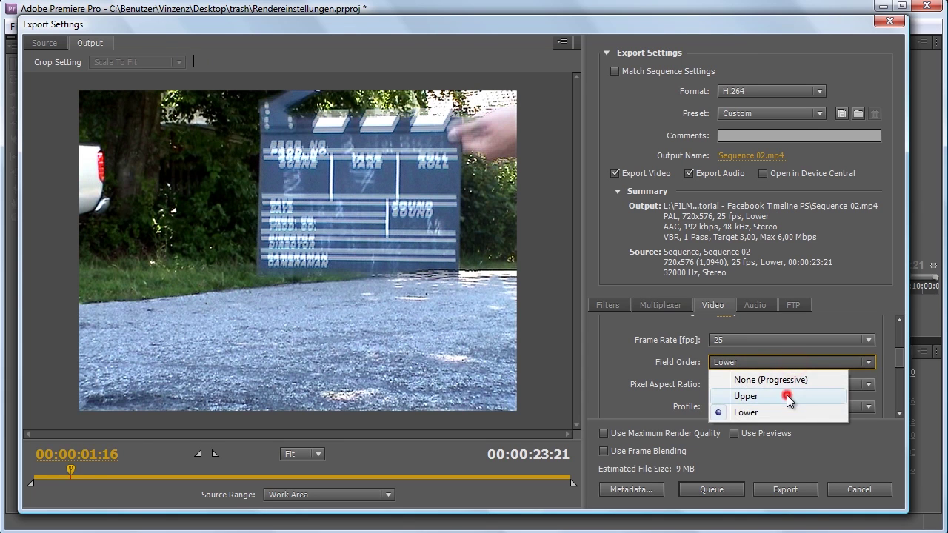
{"action": "left_click", "coordinate": [777, 379]}
{"action": "mouse_move", "coordinate": [898, 357]}
{"action": "left_mouse_down"}
{"action": "mouse_move", "coordinate": [896, 396]}
{"action": "mouse_move", "coordinate": [900, 387]}
{"action": "left_mouse_up"}
{"action": "left_click", "coordinate": [853, 354]}
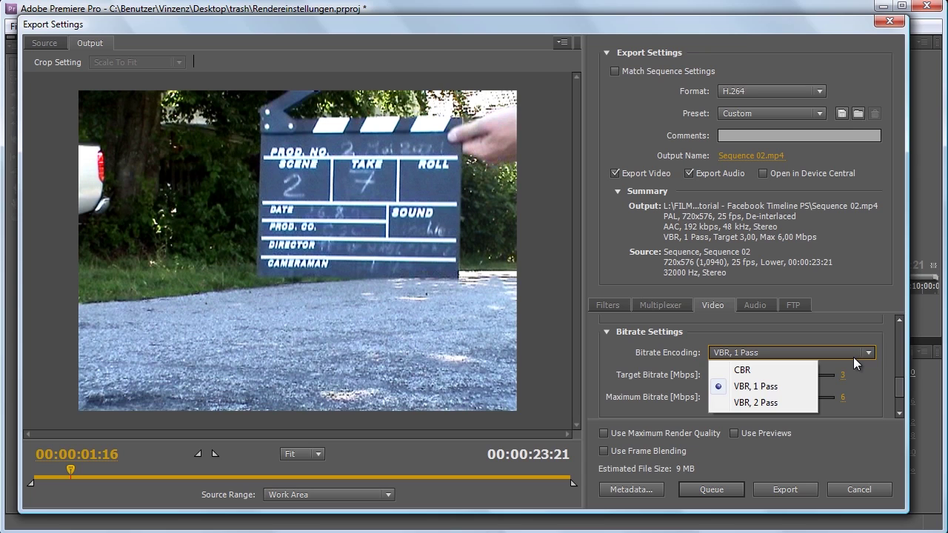
{"action": "left_click", "coordinate": [750, 389]}
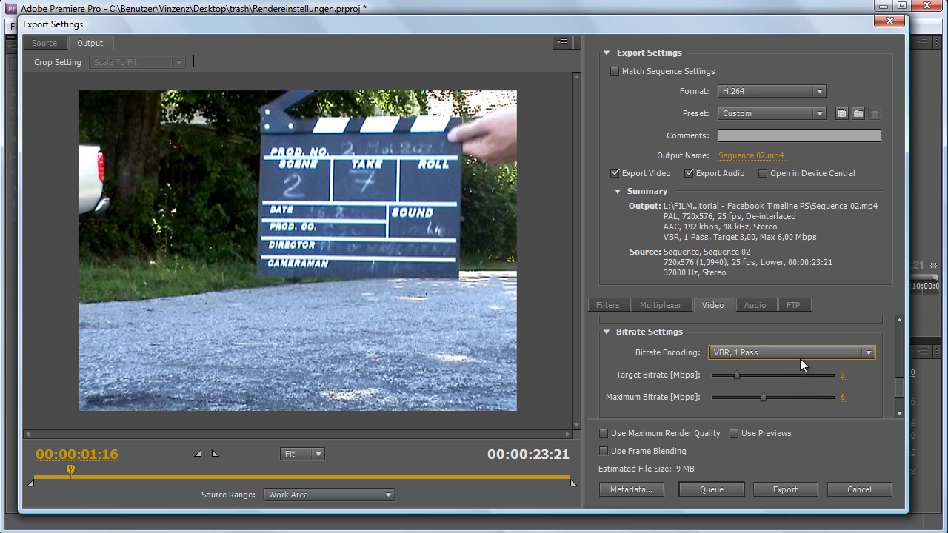
{"action": "left_click", "coordinate": [867, 353]}
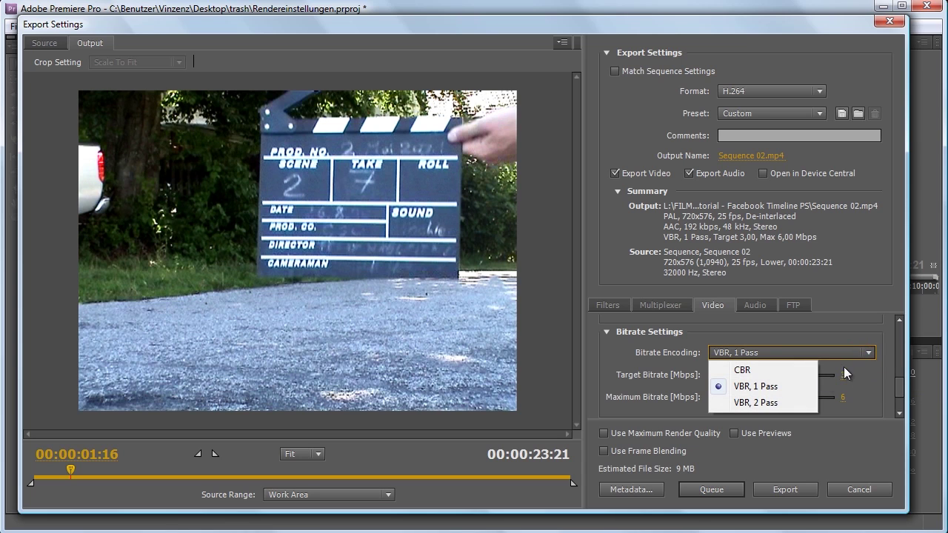
{"action": "left_click", "coordinate": [755, 403]}
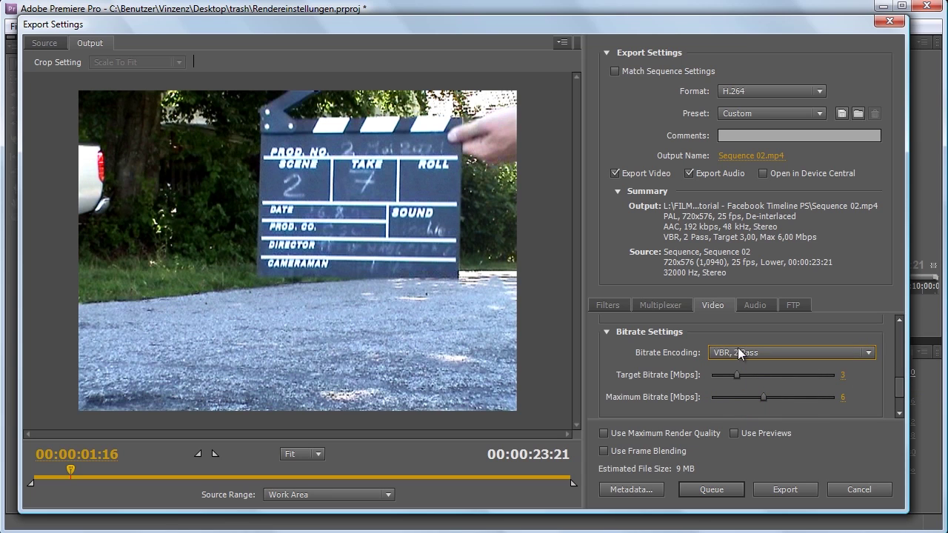
{"action": "left_click_drag", "start_coordinate": [902, 380], "coordinate": [896, 387]}
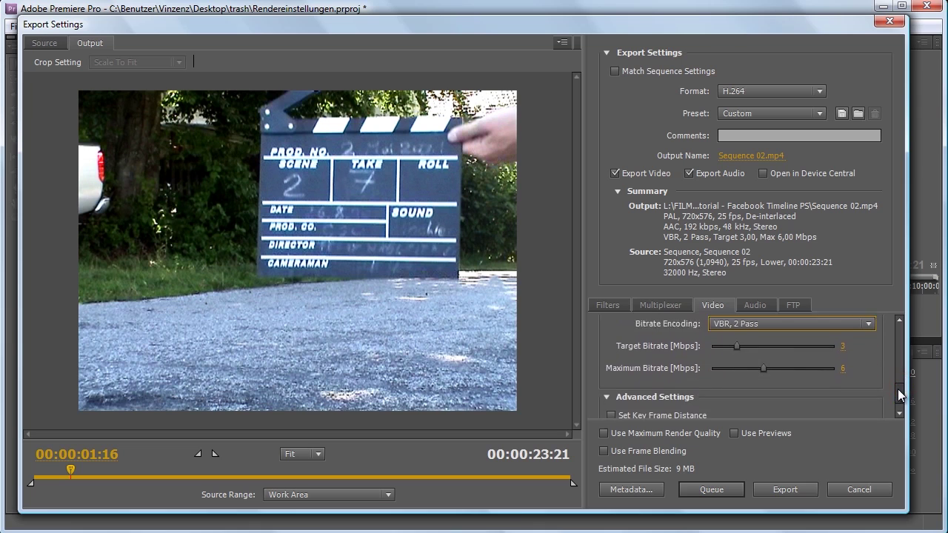
{"action": "left_click", "coordinate": [789, 337]}
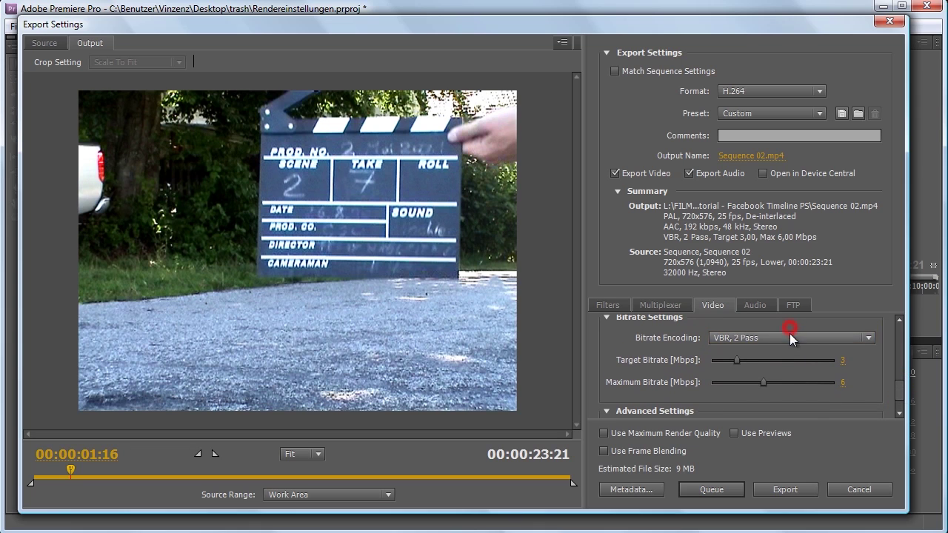
{"action": "left_click", "coordinate": [755, 386]}
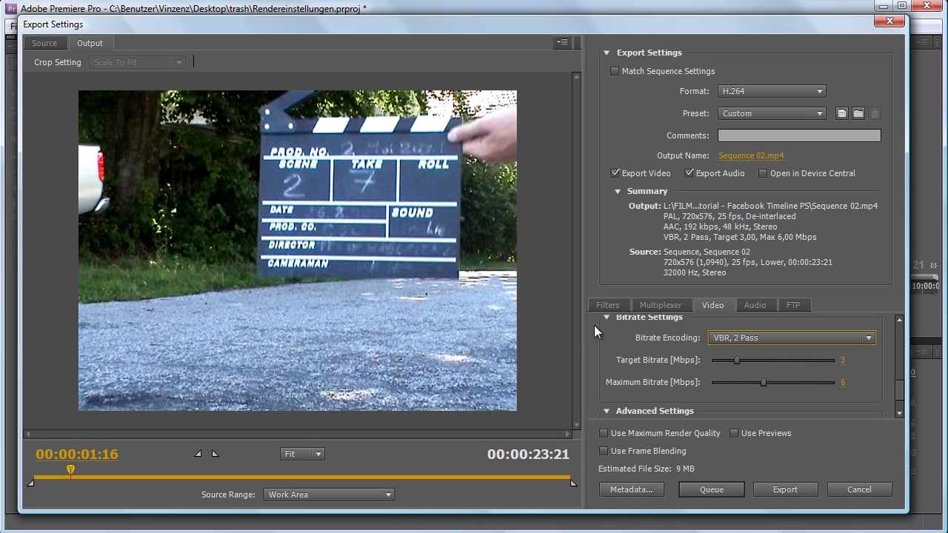
{"action": "left_click", "coordinate": [794, 338]}
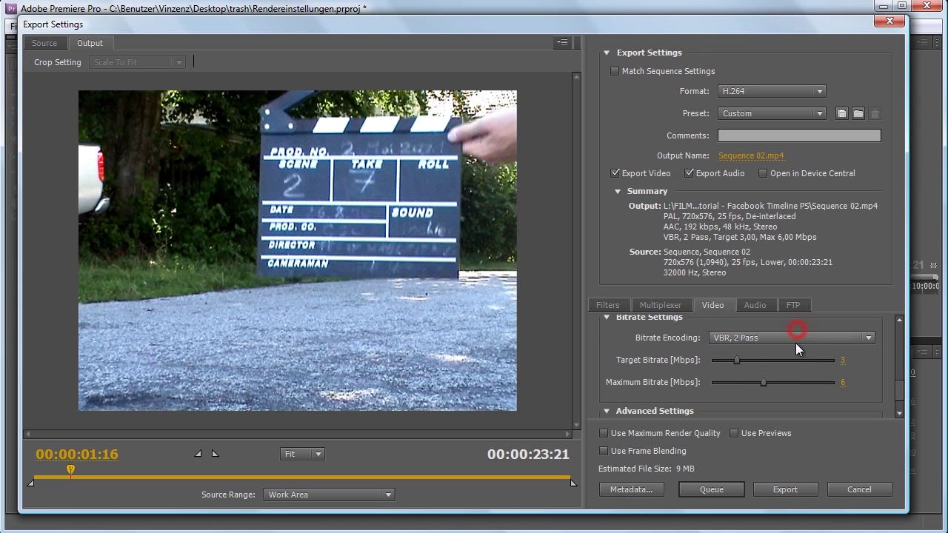
{"action": "left_click", "coordinate": [772, 372]}
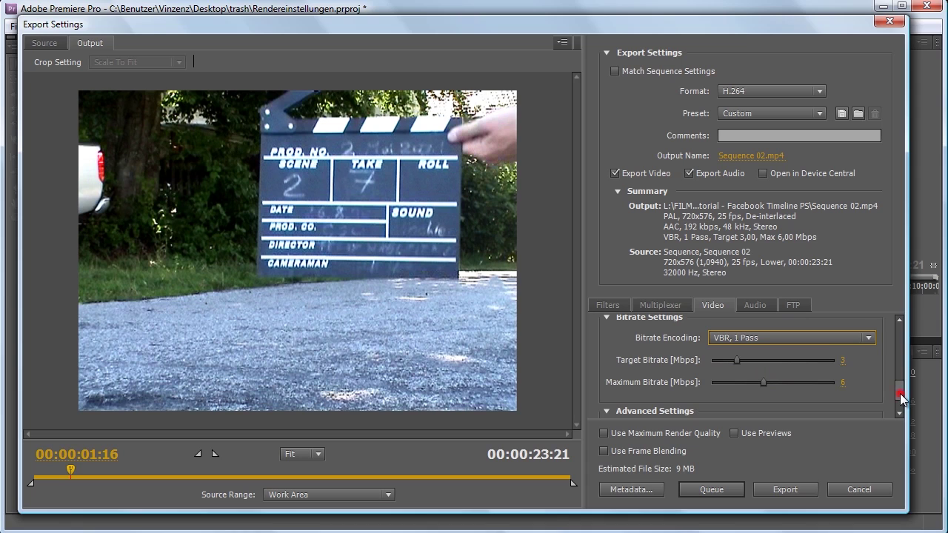
Queue Sequence 02's custom H.264 export to Adobe Media Encoder
{"action": "scroll", "coordinate": [903, 394], "scroll_direction": "down", "scroll_amount": 2}
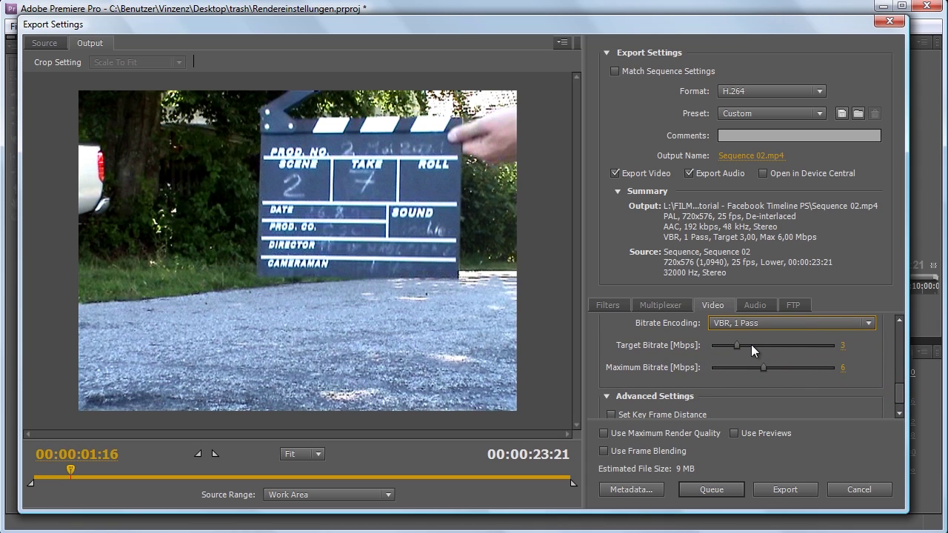
{"action": "scroll", "coordinate": [902, 400], "scroll_direction": "down", "scroll_amount": 2}
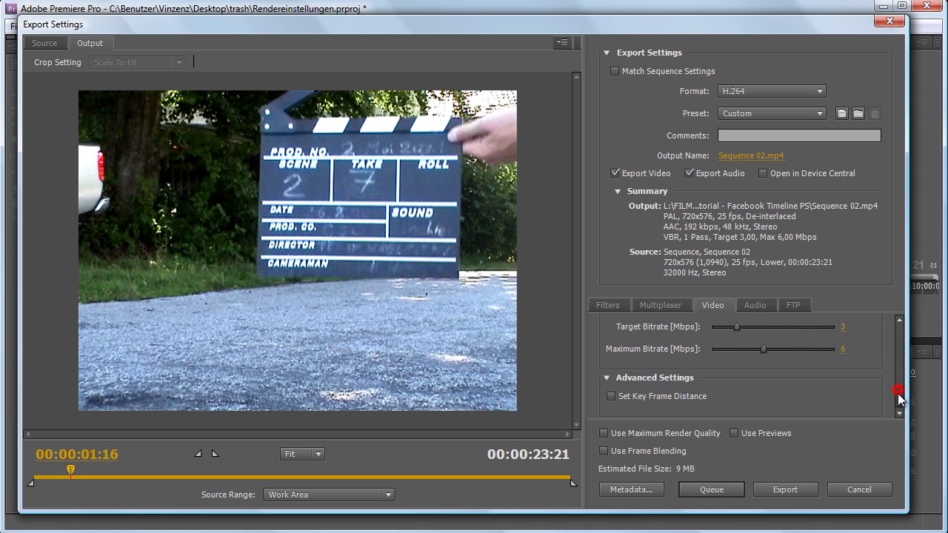
{"action": "scroll", "coordinate": [900, 386], "scroll_direction": "up", "scroll_amount": 5}
{"action": "scroll", "coordinate": [900, 382], "scroll_direction": "down", "scroll_amount": 5}
{"action": "left_click", "coordinate": [711, 489]}
{"action": "left_click", "coordinate": [715, 487]}
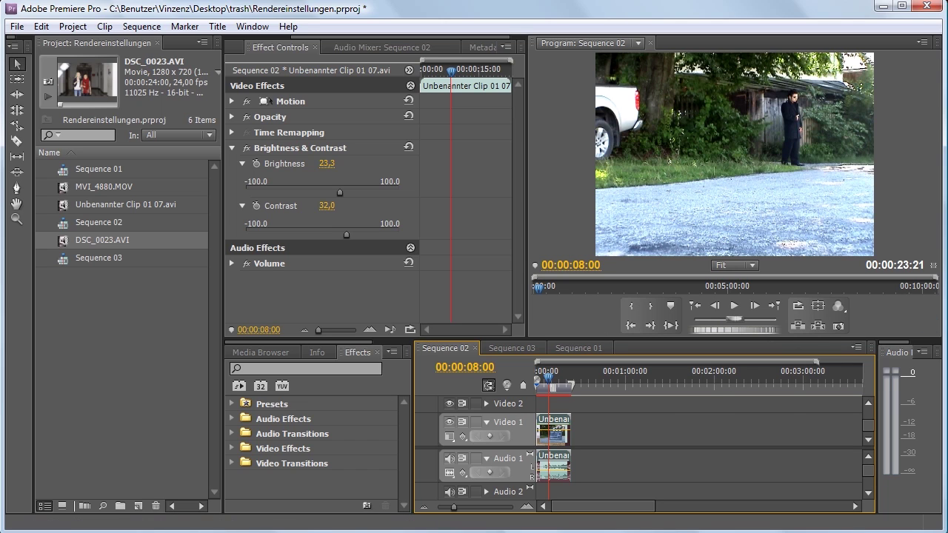
Show the Sequence 03 timeline in Premiere and minimize Media Encoder with Sequence 02 queued
{"action": "left_click", "coordinate": [752, 9]}
{"action": "left_click", "coordinate": [497, 348]}
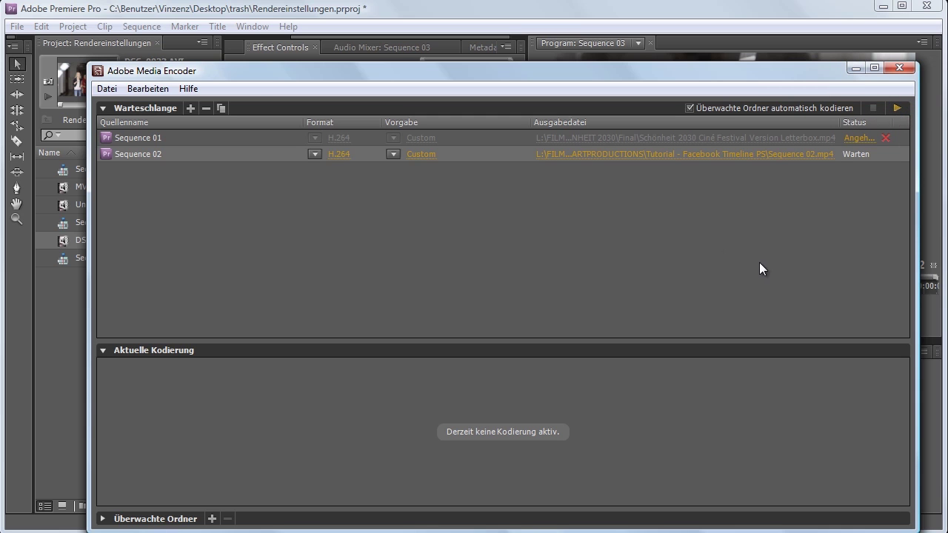
{"action": "left_click", "coordinate": [856, 68]}
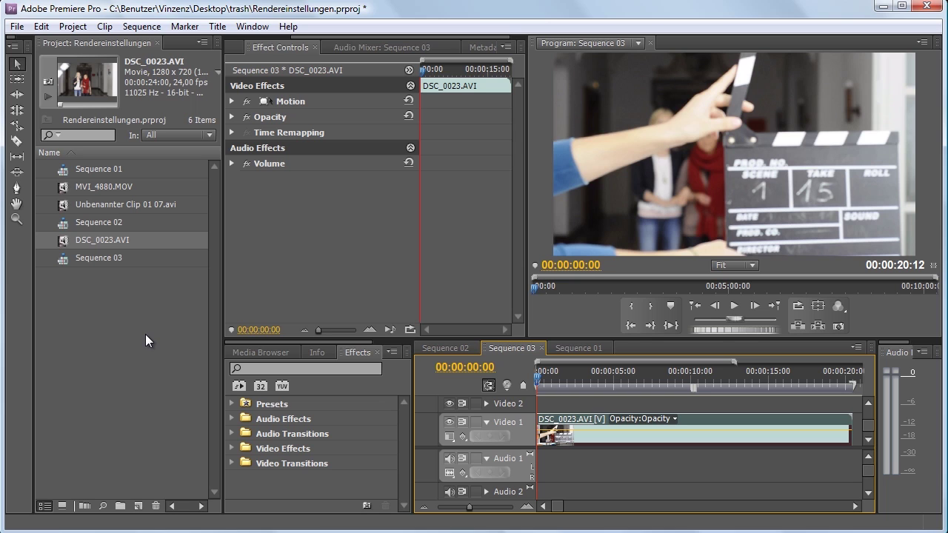
Select DSC_0023.AVI in the project panel and resize the panel to view its columns
{"action": "left_click_drag", "start_coordinate": [538, 384], "coordinate": [541, 386]}
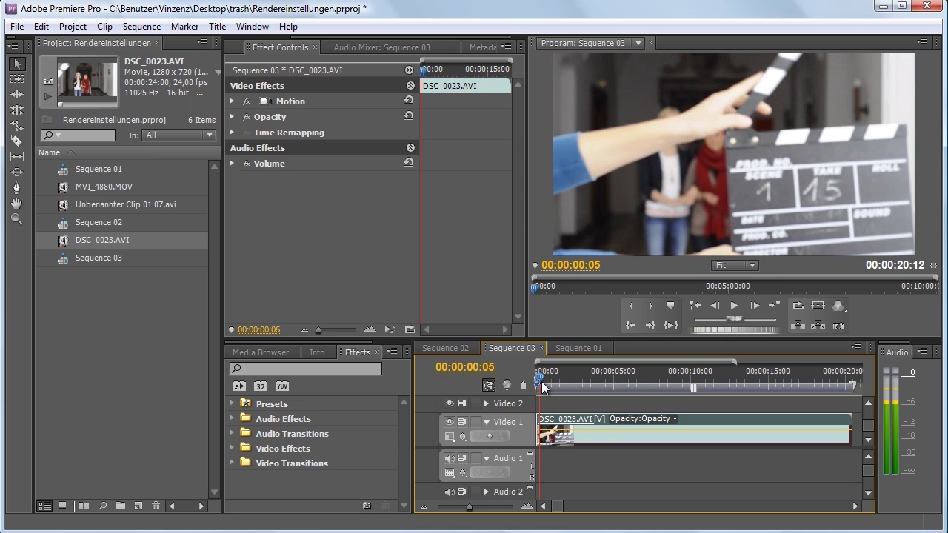
{"action": "left_click", "coordinate": [89, 258]}
{"action": "left_click", "coordinate": [77, 240]}
{"action": "left_click", "coordinate": [74, 240]}
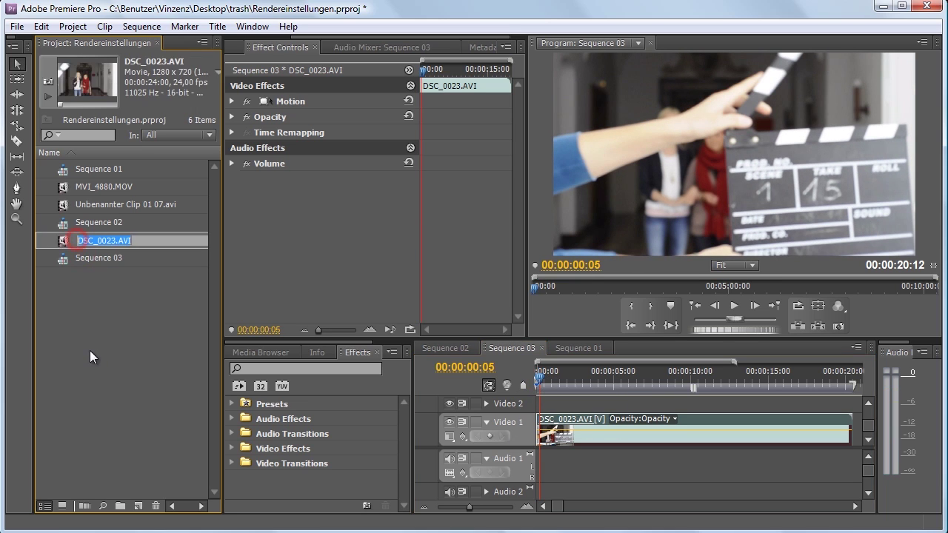
{"action": "left_click", "coordinate": [55, 245]}
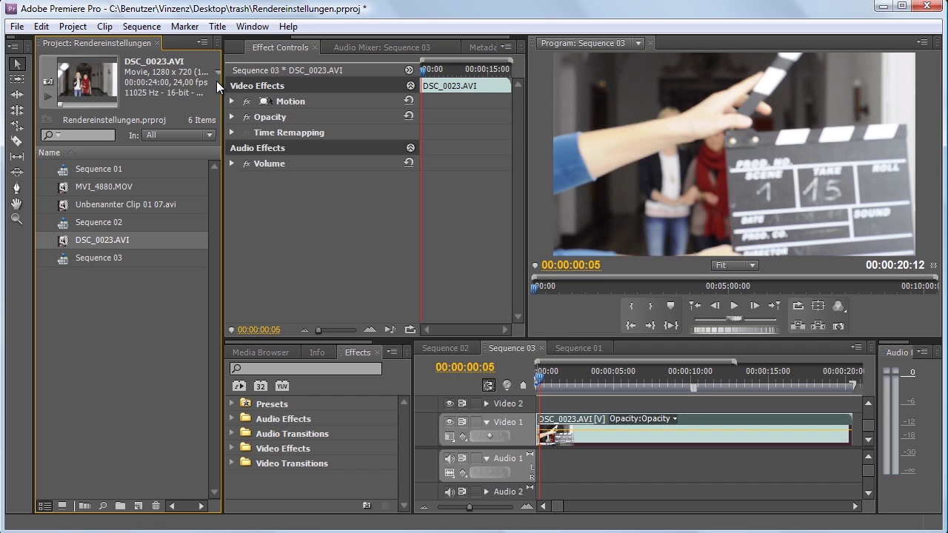
{"action": "left_click_drag", "start_coordinate": [222, 84], "coordinate": [318, 84]}
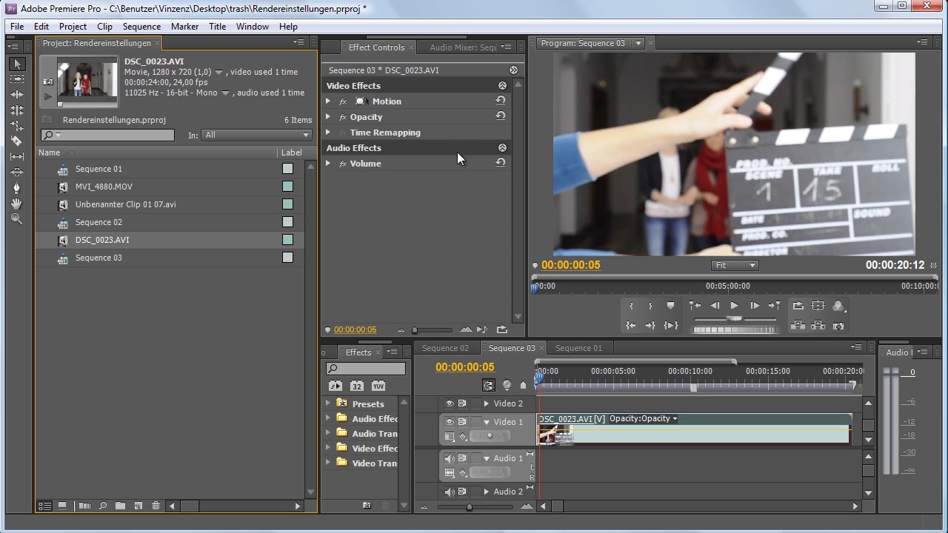
{"action": "left_click_drag", "start_coordinate": [319, 222], "coordinate": [230, 229]}
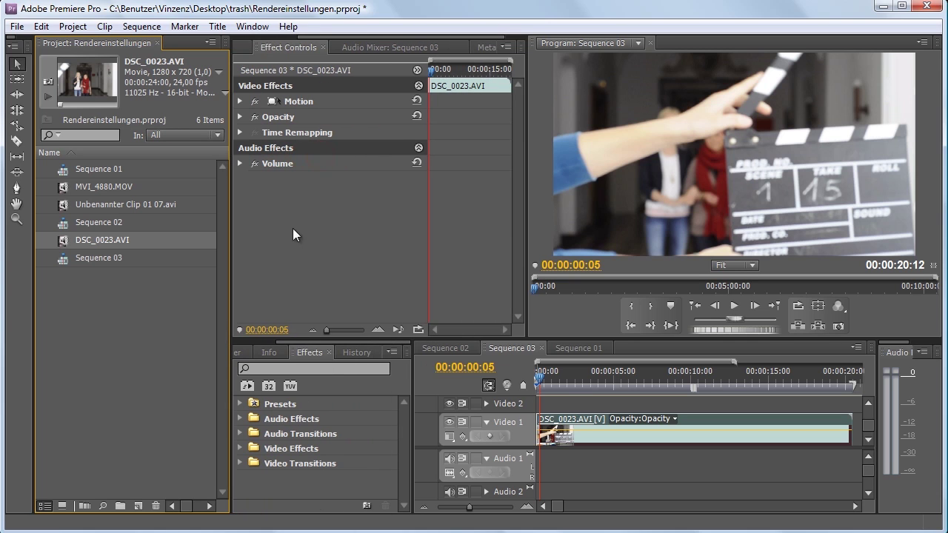
Move Sequence 03's playhead to 00:00:04:06 and choose File > Export > Media
{"action": "mouse_move", "coordinate": [531, 375]}
{"action": "left_mouse_down"}
{"action": "mouse_move", "coordinate": [612, 377]}
{"action": "mouse_move", "coordinate": [601, 378]}
{"action": "left_mouse_up"}
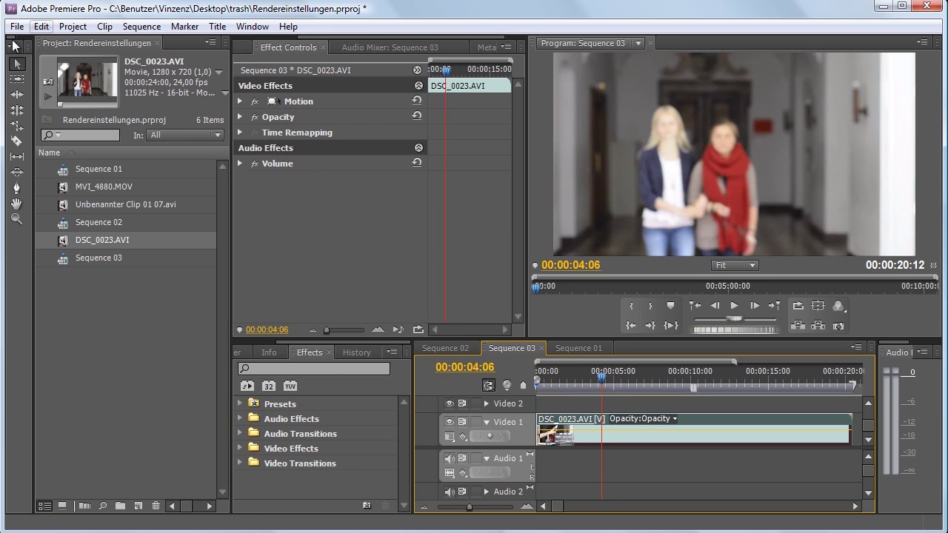
{"action": "left_click", "coordinate": [19, 27]}
{"action": "left_click", "coordinate": [67, 377]}
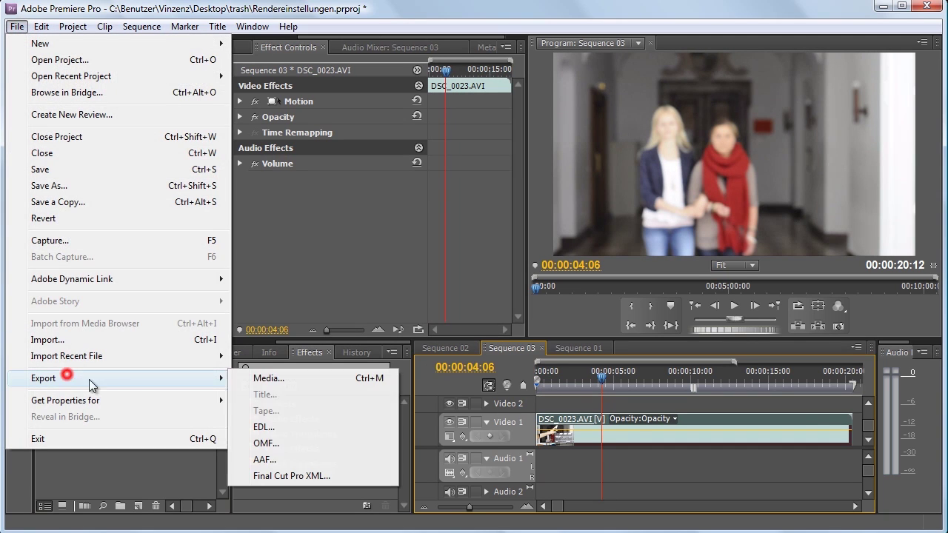
{"action": "left_click", "coordinate": [331, 379]}
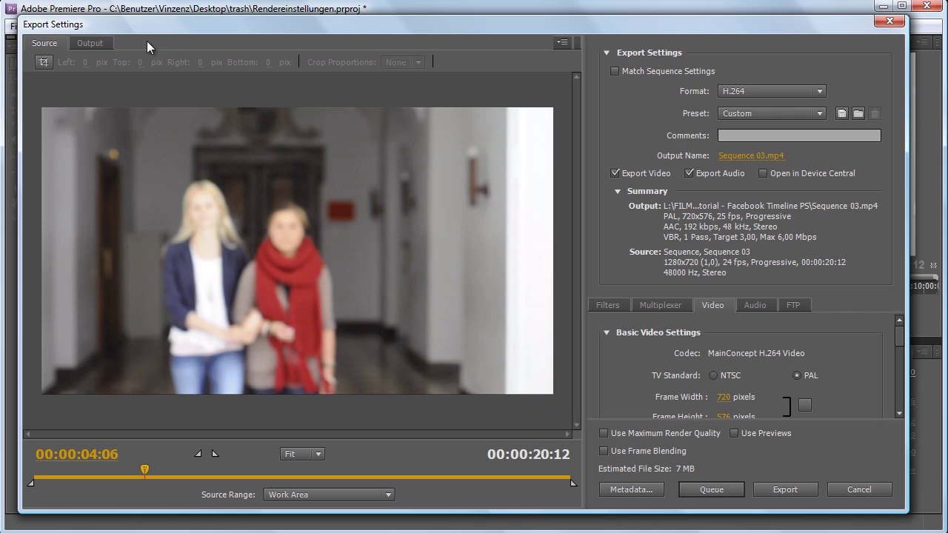
Show the output preview and browse the export presets while keeping H.264
{"action": "left_click", "coordinate": [87, 44]}
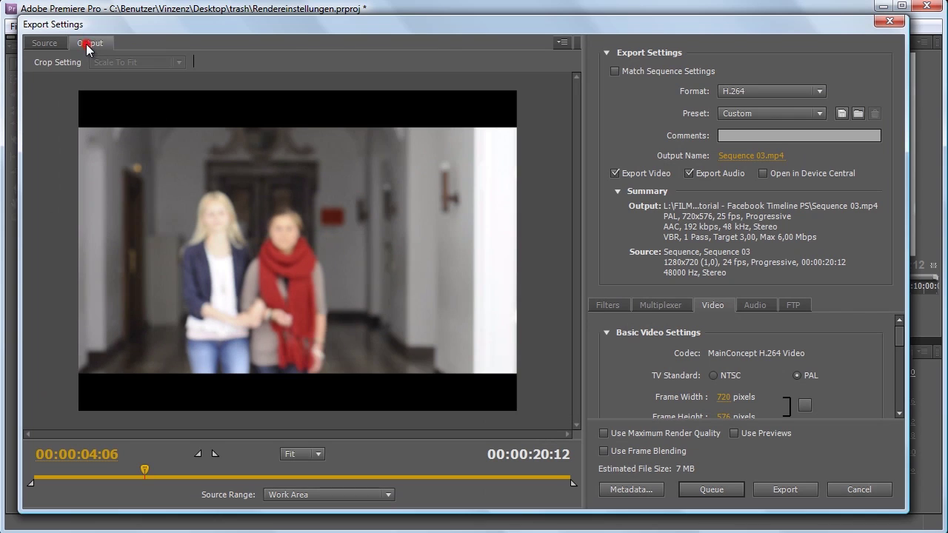
{"action": "left_click", "coordinate": [789, 113]}
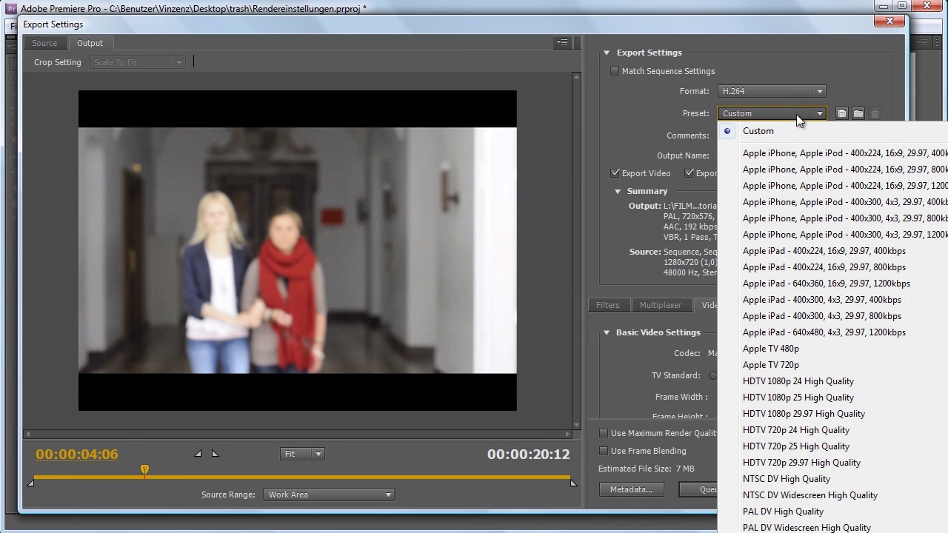
{"action": "left_click", "coordinate": [785, 89]}
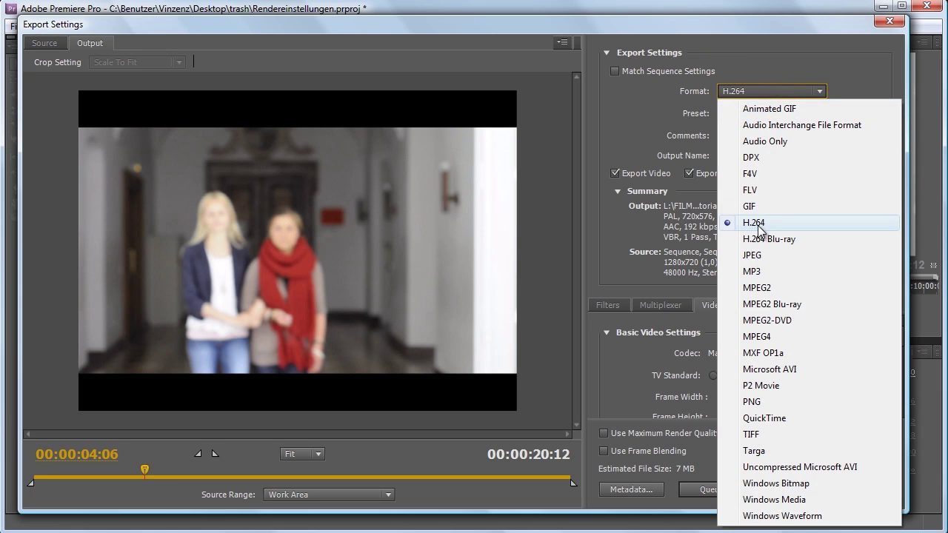
{"action": "left_click", "coordinate": [760, 224]}
{"action": "left_click", "coordinate": [773, 112]}
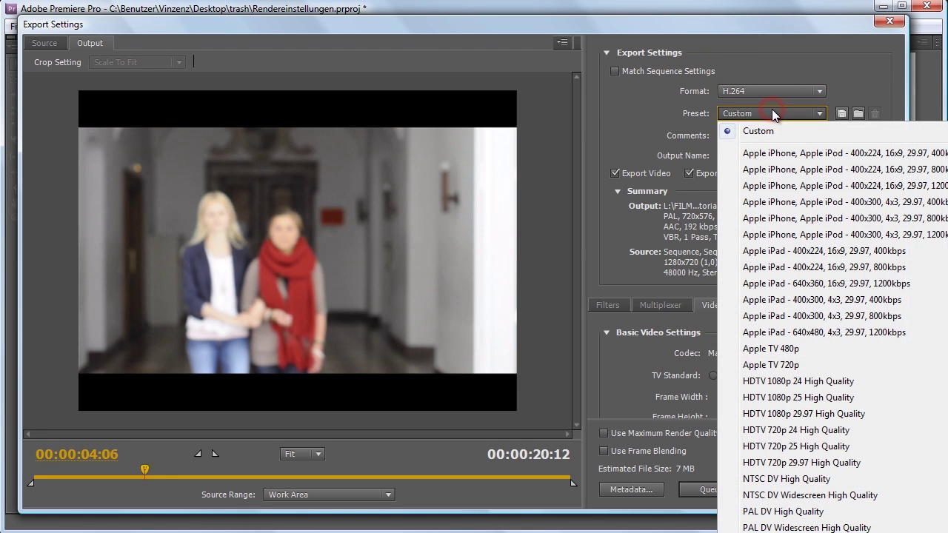
Try H.264 Blu-ray, then return to H.264 with the HDTV 720p 24 High Quality preset
{"action": "left_click", "coordinate": [763, 94]}
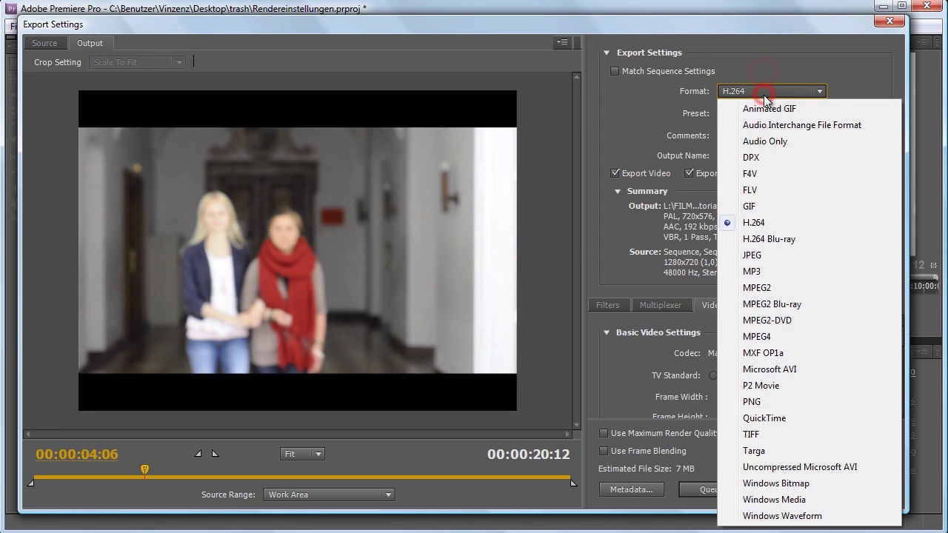
{"action": "left_click", "coordinate": [763, 223]}
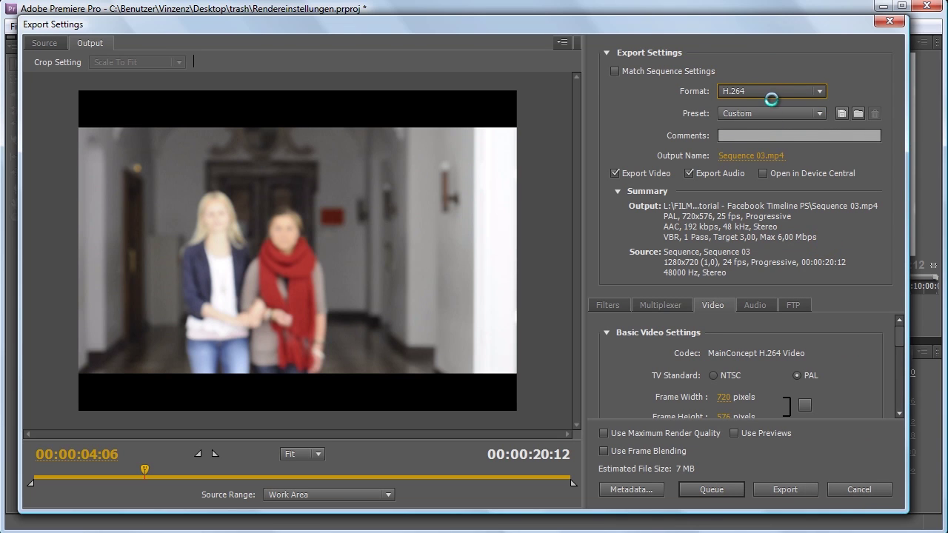
{"action": "left_click", "coordinate": [772, 95]}
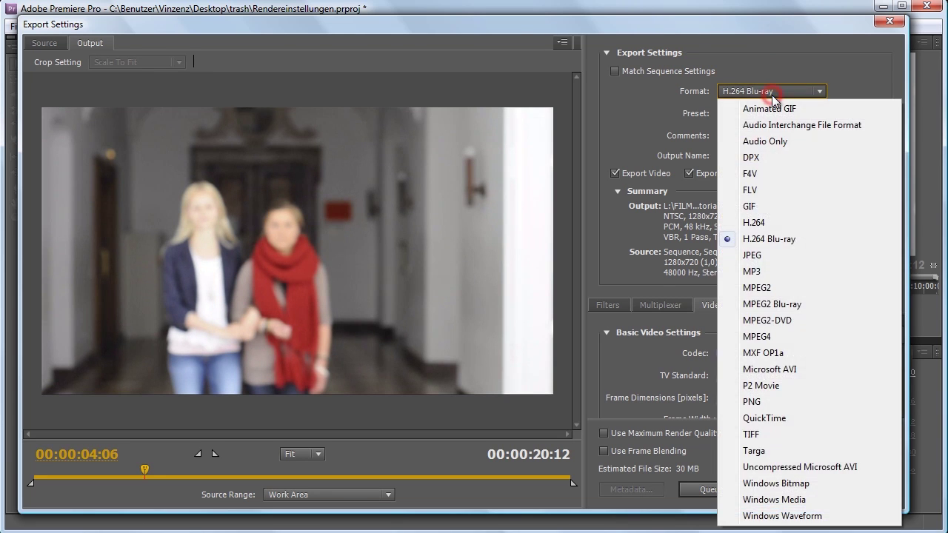
{"action": "left_click", "coordinate": [771, 94]}
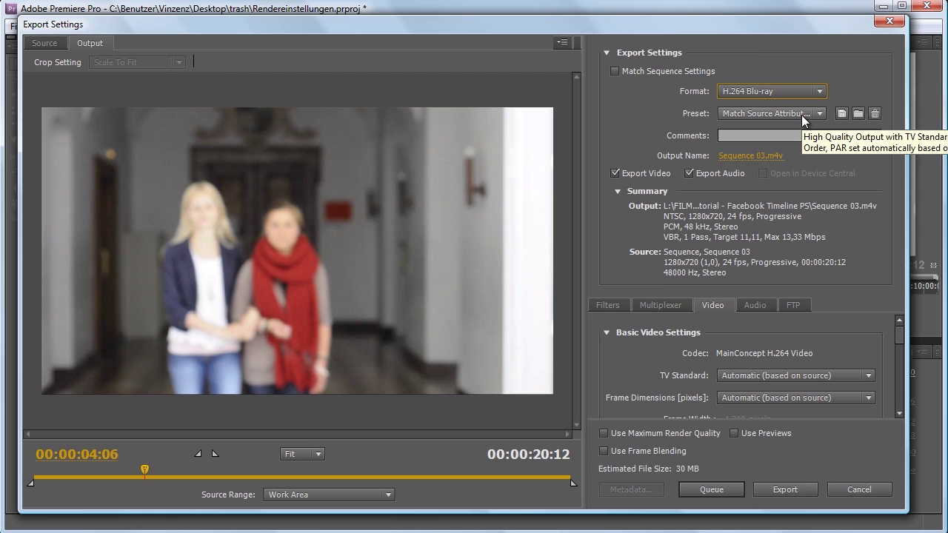
{"action": "left_click", "coordinate": [789, 90]}
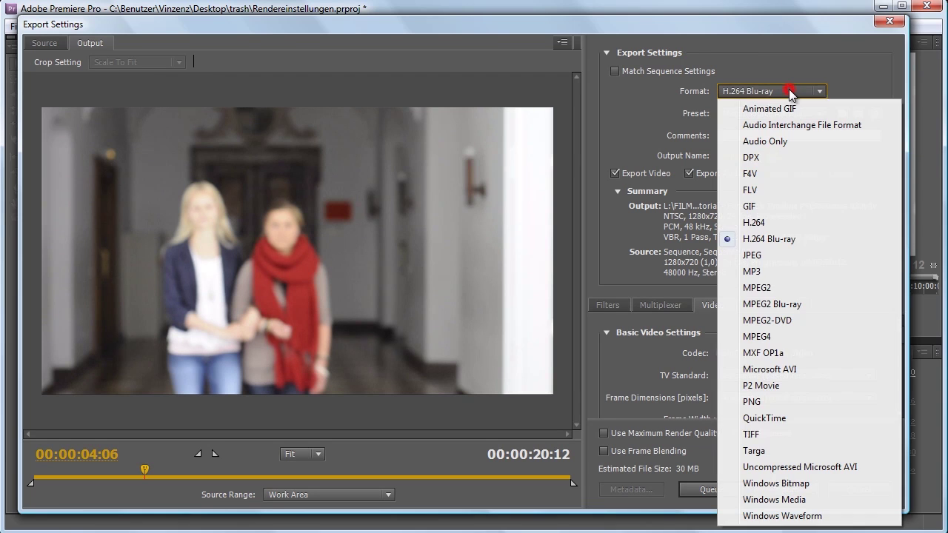
{"action": "left_click", "coordinate": [788, 226]}
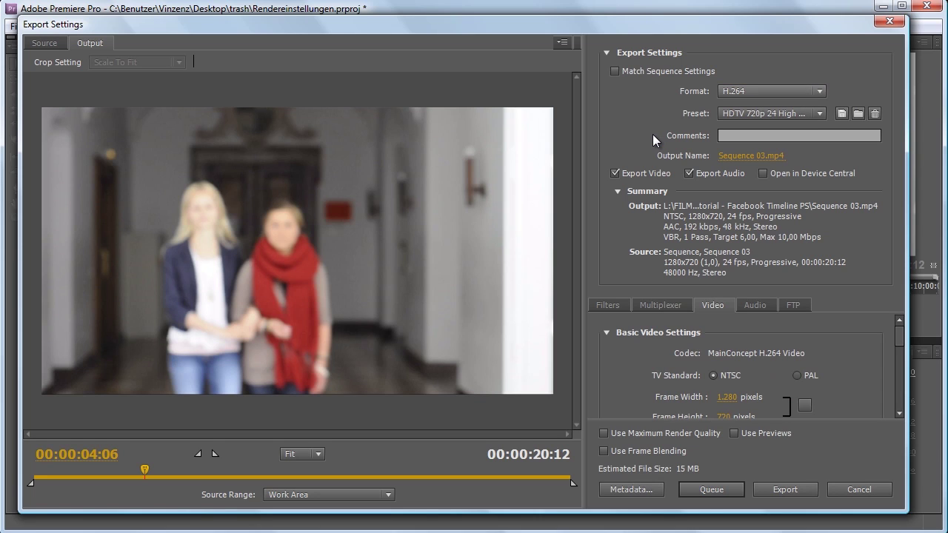
Compare the Source and Output previews and look through the preset list
{"action": "left_click", "coordinate": [47, 44]}
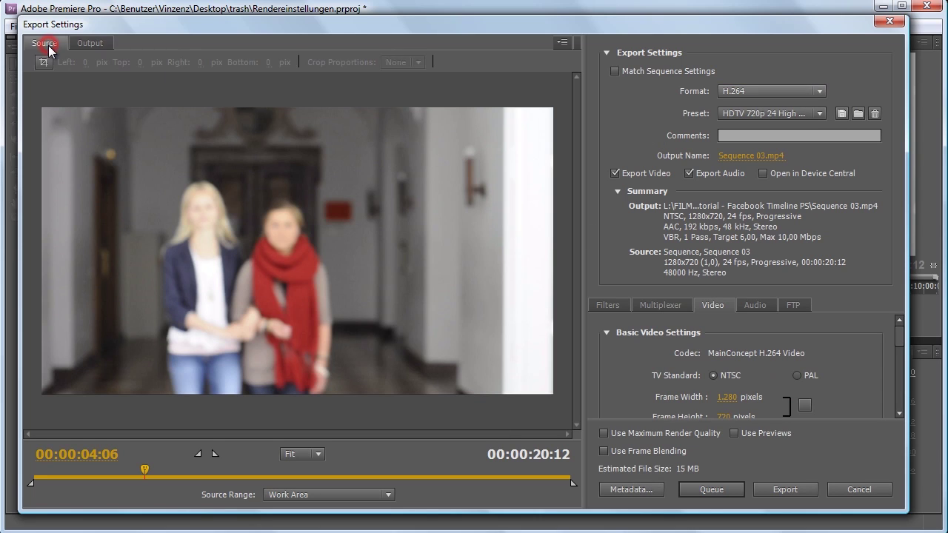
{"action": "left_click", "coordinate": [99, 46]}
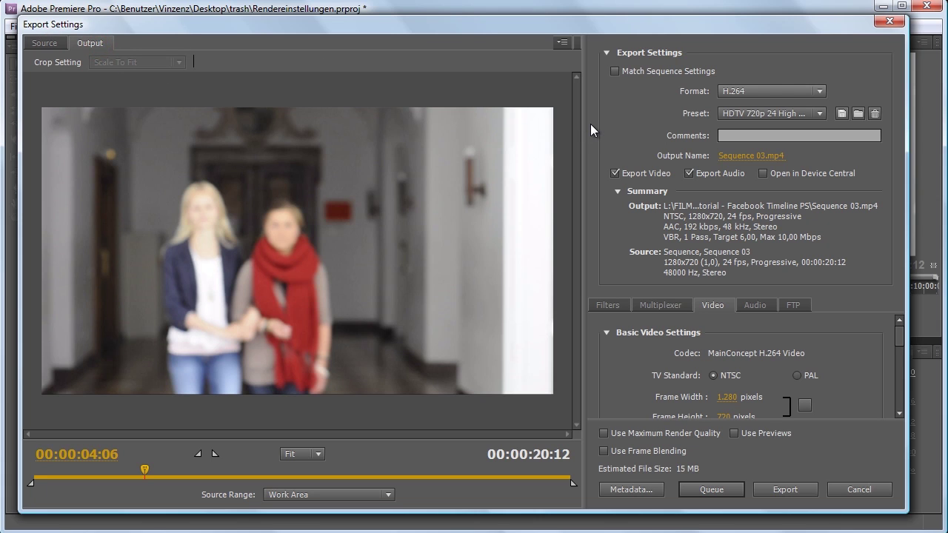
{"action": "left_click", "coordinate": [792, 117]}
{"action": "left_click", "coordinate": [792, 115]}
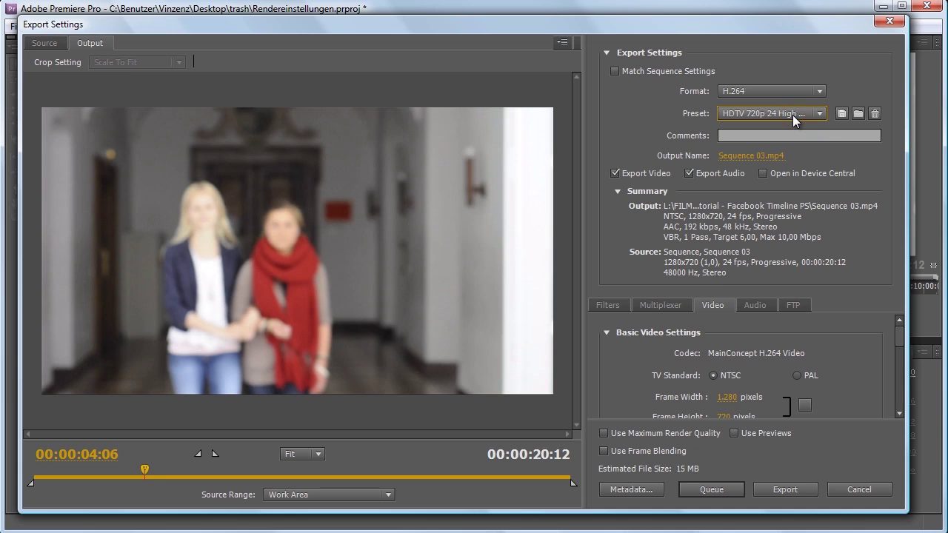
{"action": "left_click", "coordinate": [792, 115]}
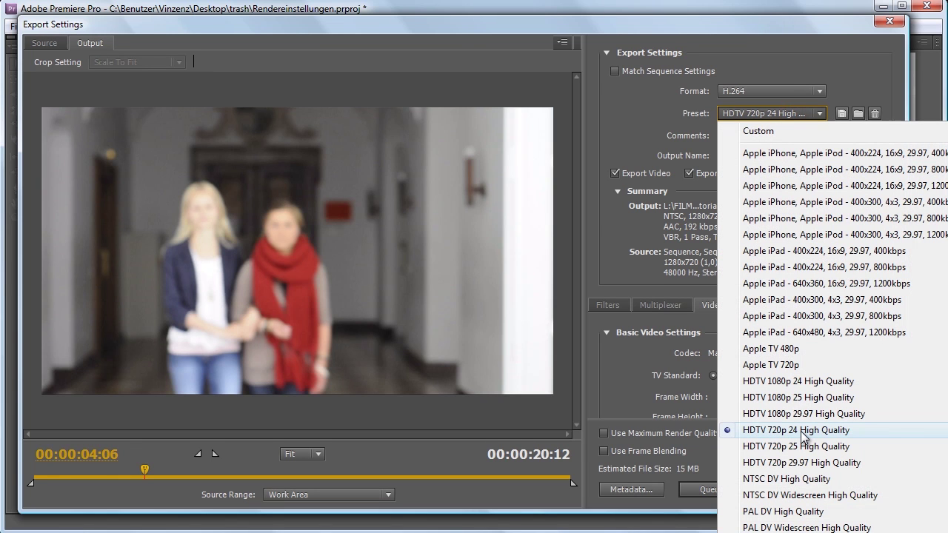
{"action": "left_click", "coordinate": [779, 117]}
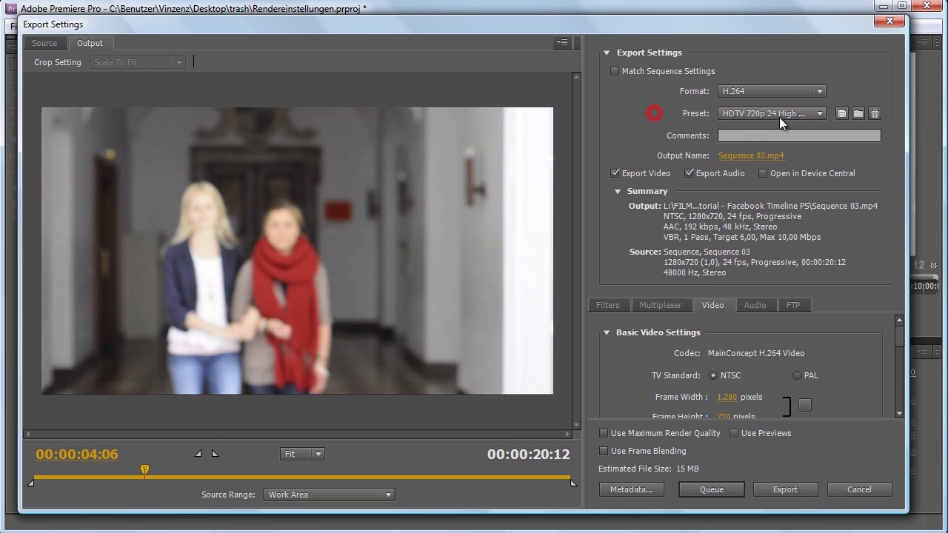
{"action": "left_click", "coordinate": [780, 114]}
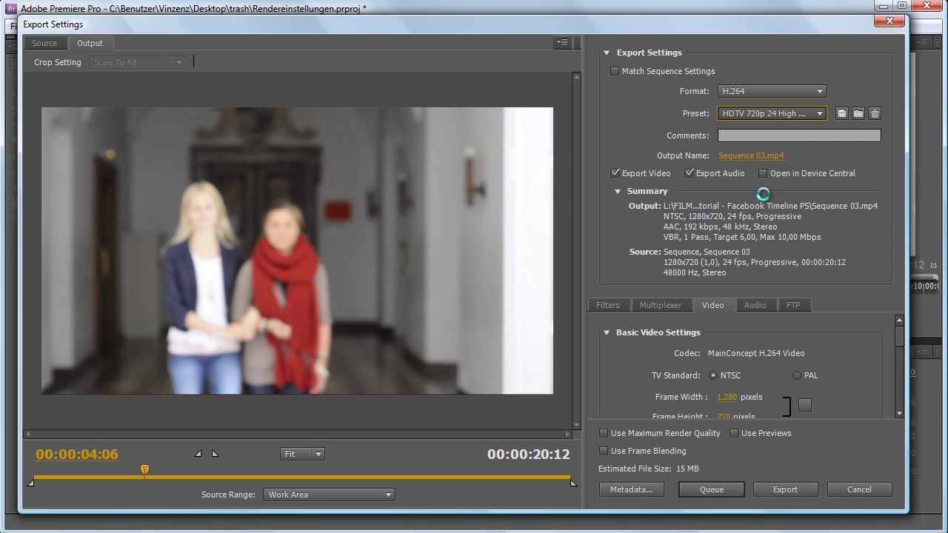
Choose Vimeo HD, try YouTube widescreen, then settle back on Vimeo HD
{"action": "left_click", "coordinate": [770, 123]}
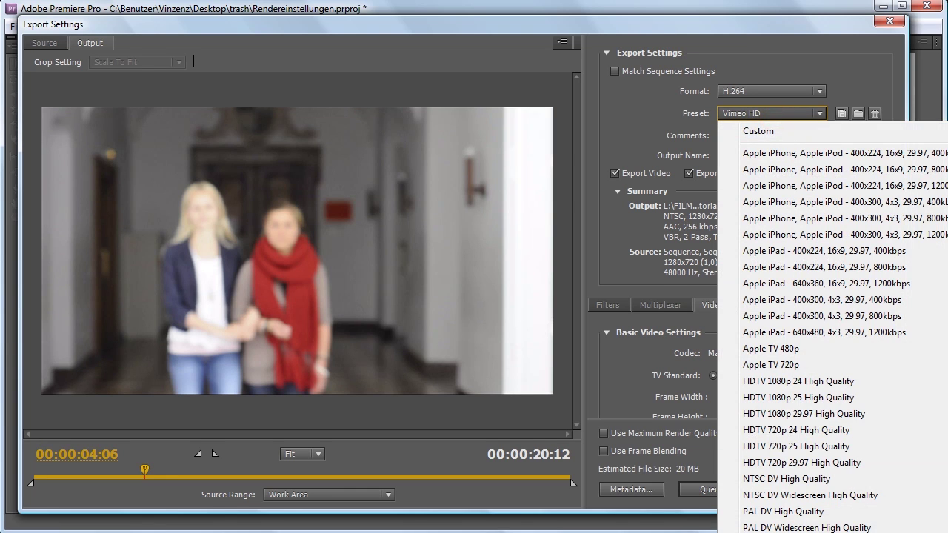
{"action": "scroll", "coordinate": [847, 415], "scroll_direction": "down", "scroll_amount": 3}
{"action": "left_click", "coordinate": [846, 415]}
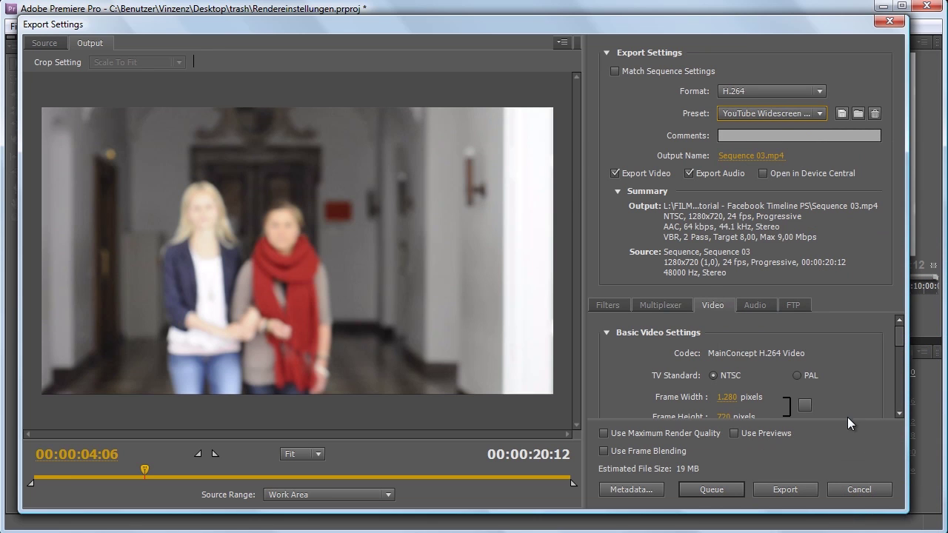
{"action": "left_click", "coordinate": [900, 330]}
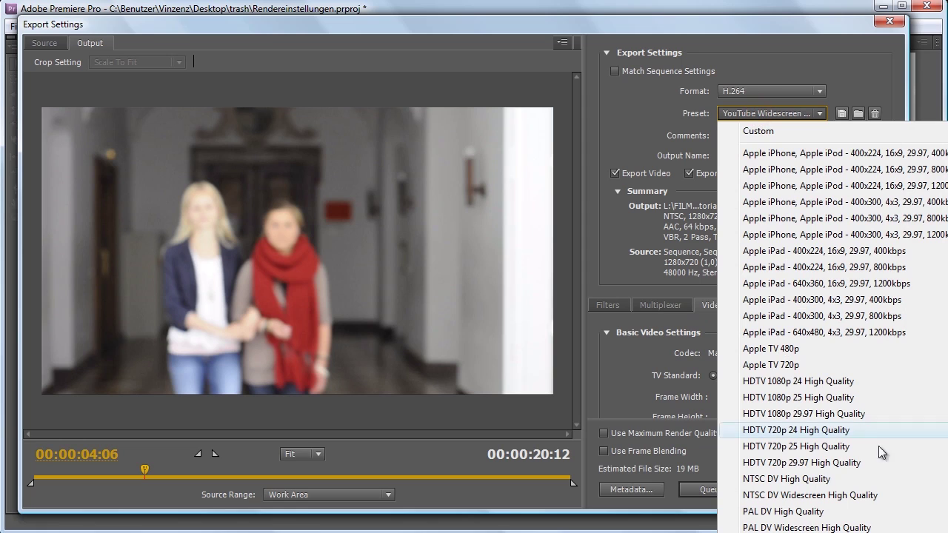
{"action": "left_click", "coordinate": [800, 529]}
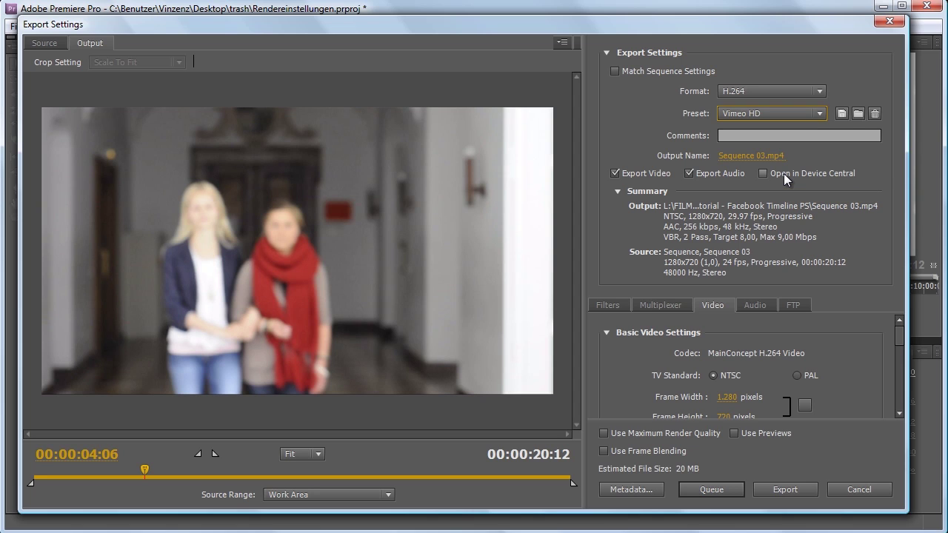
{"action": "left_click_drag", "start_coordinate": [900, 329], "coordinate": [902, 342]}
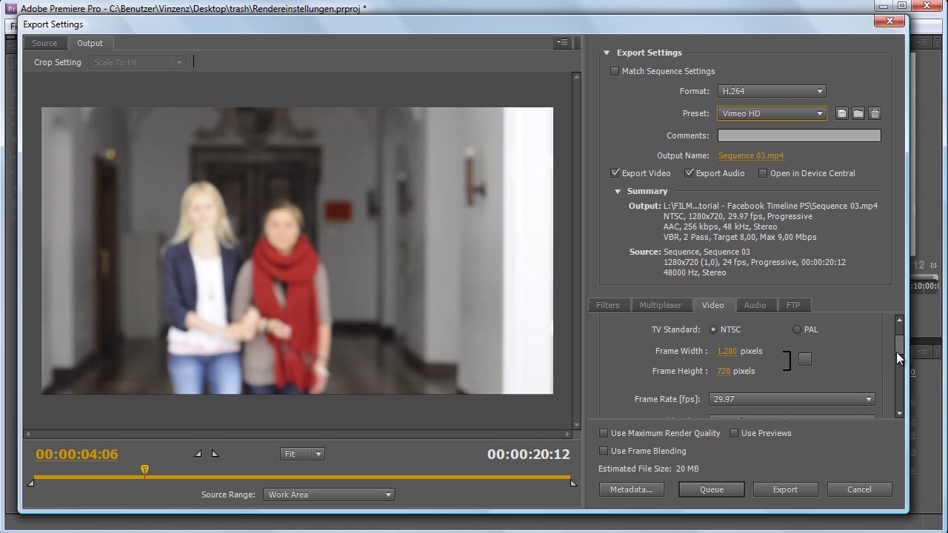
{"action": "left_click_drag", "start_coordinate": [897, 353], "coordinate": [898, 331]}
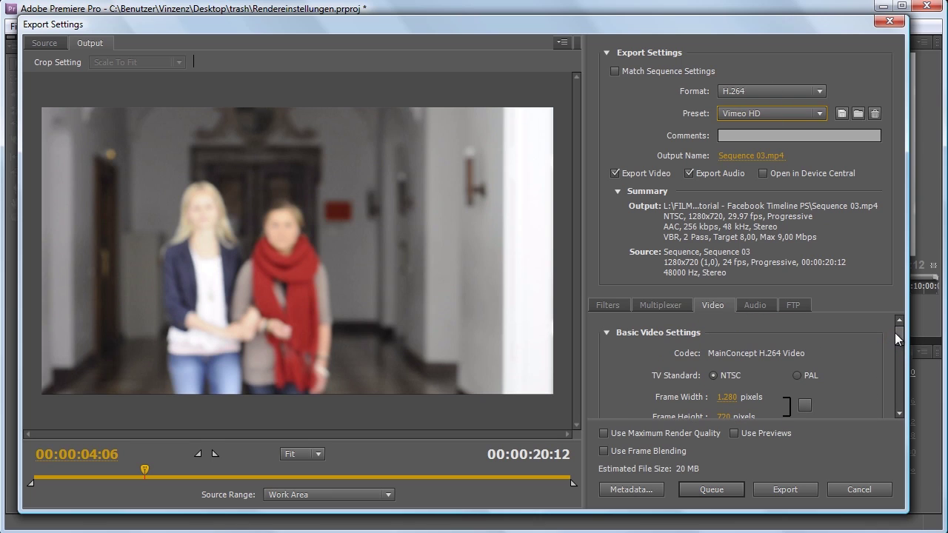
{"action": "left_click_drag", "start_coordinate": [895, 332], "coordinate": [897, 341]}
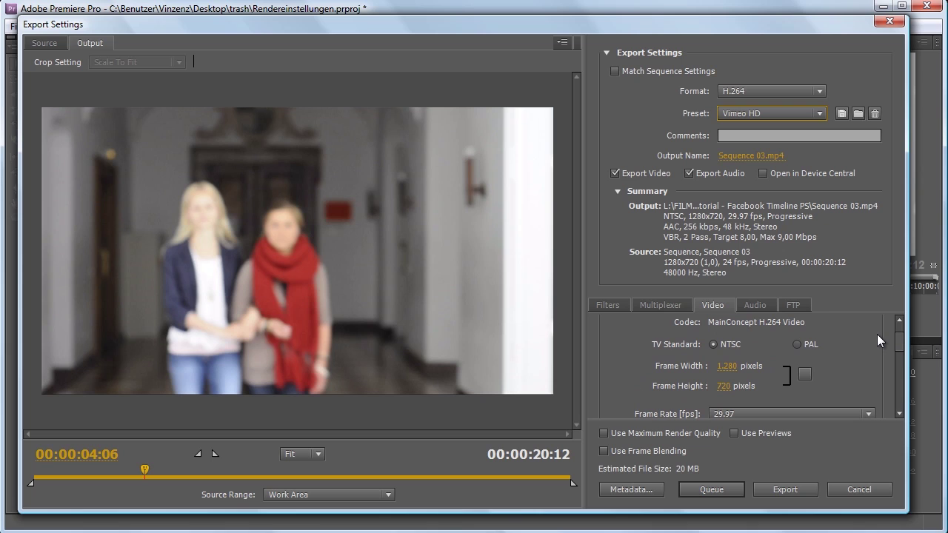
{"action": "left_click_drag", "start_coordinate": [899, 340], "coordinate": [897, 346]}
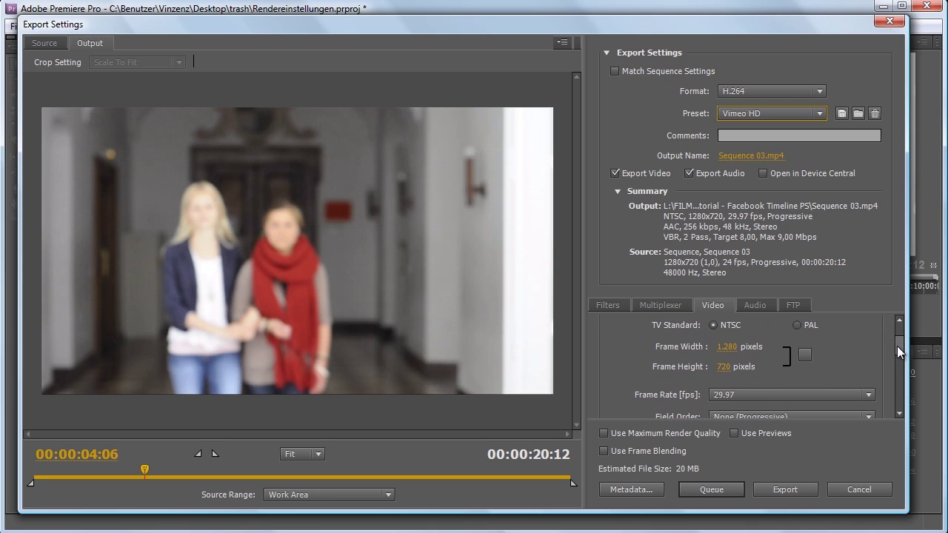
{"action": "left_click_drag", "start_coordinate": [897, 346], "coordinate": [898, 352]}
Change the export frame rate from 29.97 to 24 fps, making the preset Custom
{"action": "left_click", "coordinate": [843, 364]}
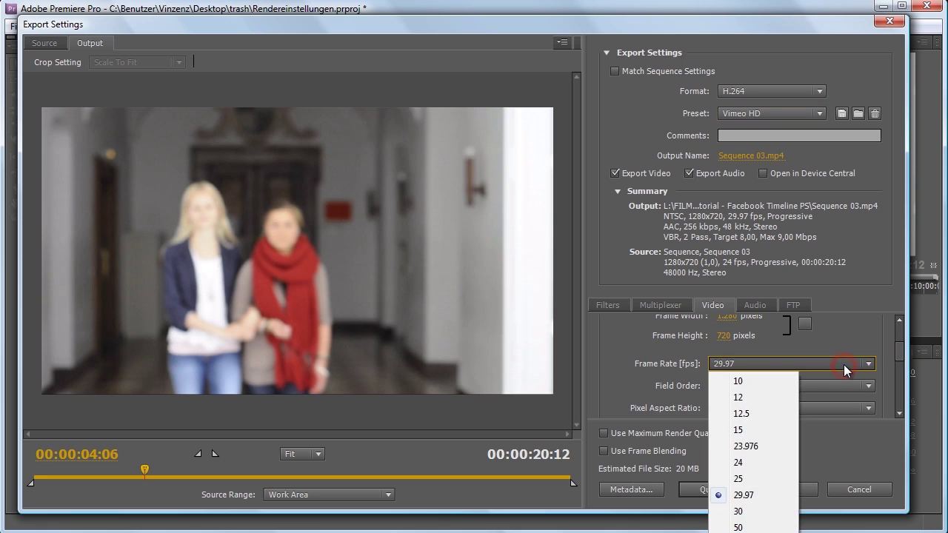
{"action": "left_click", "coordinate": [844, 364]}
{"action": "mouse_move", "coordinate": [899, 349]}
{"action": "left_mouse_down"}
{"action": "mouse_move", "coordinate": [902, 316]}
{"action": "mouse_move", "coordinate": [879, 357]}
{"action": "left_mouse_up"}
{"action": "left_click", "coordinate": [868, 353]}
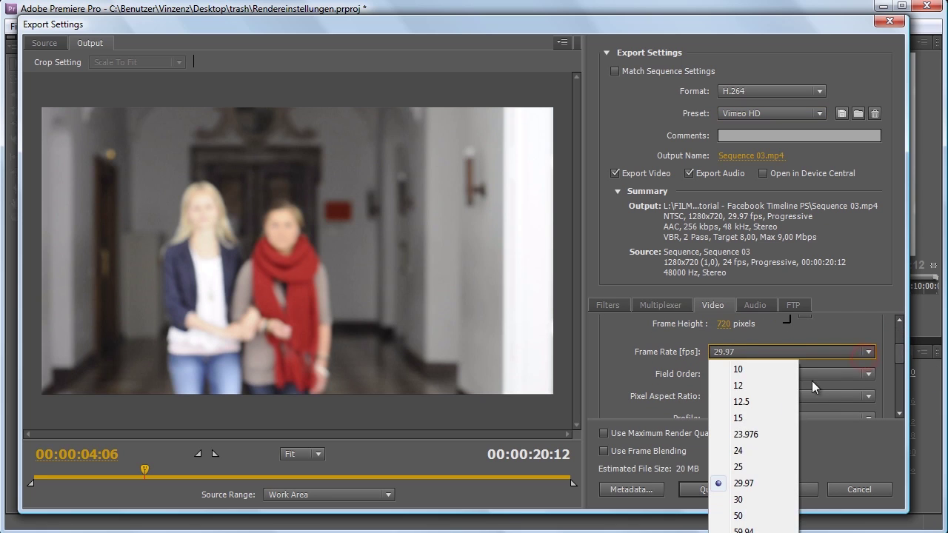
{"action": "left_click", "coordinate": [901, 348]}
{"action": "left_click_drag", "start_coordinate": [899, 348], "coordinate": [898, 352]}
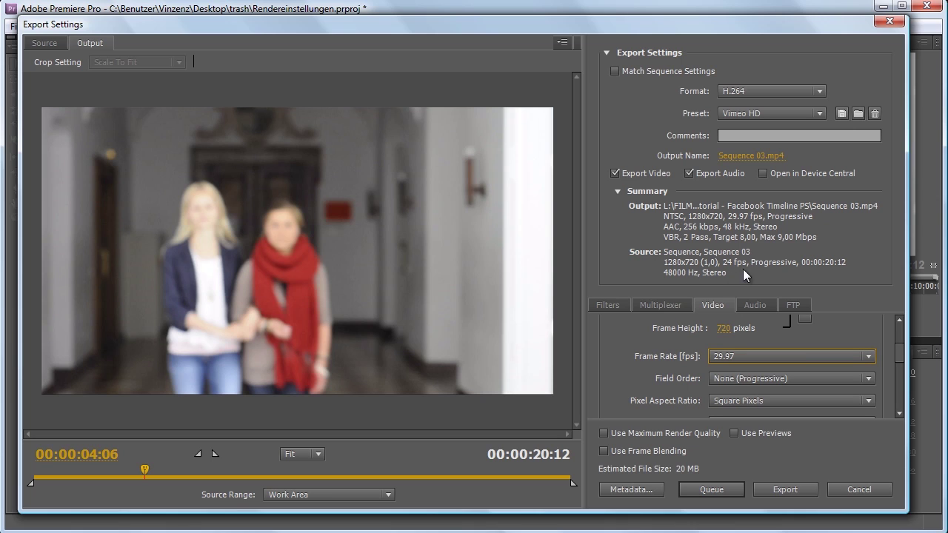
{"action": "left_click", "coordinate": [786, 356]}
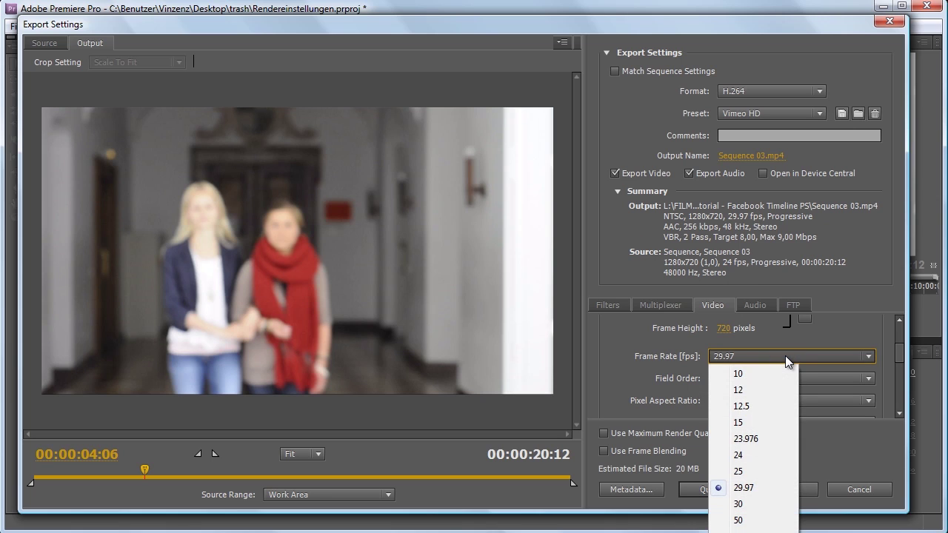
{"action": "left_click", "coordinate": [766, 455]}
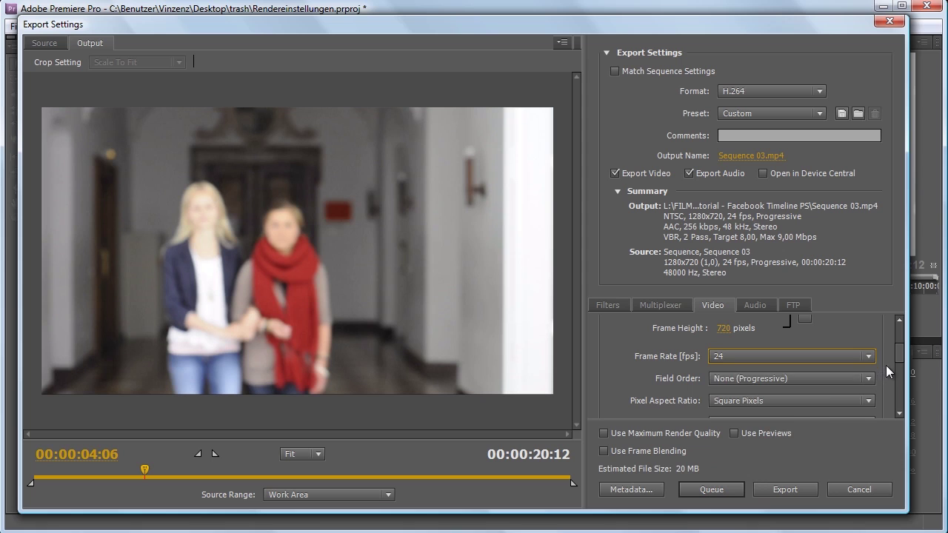
{"action": "left_click", "coordinate": [850, 383]}
{"action": "left_click", "coordinate": [849, 377]}
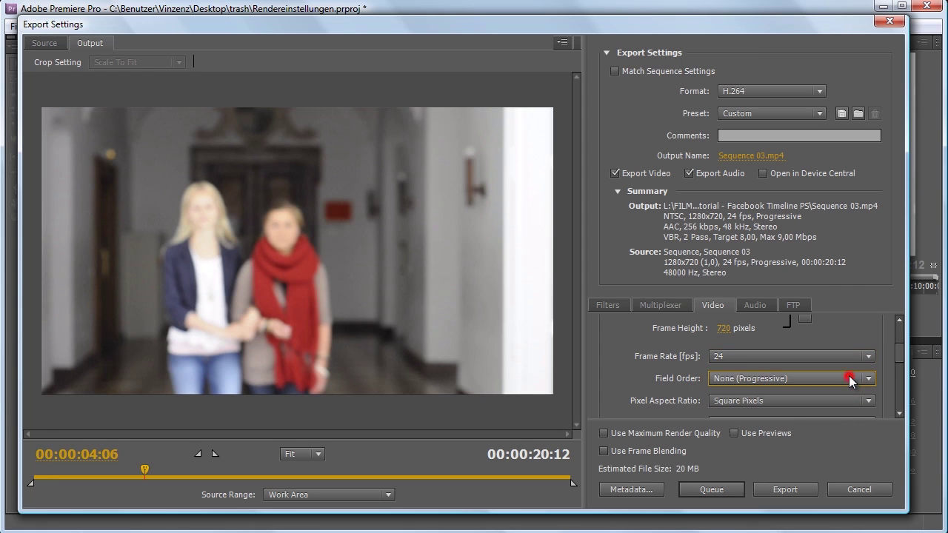
{"action": "scroll", "coordinate": [899, 352], "scroll_direction": "down", "scroll_amount": 1}
{"action": "left_click", "coordinate": [835, 356]}
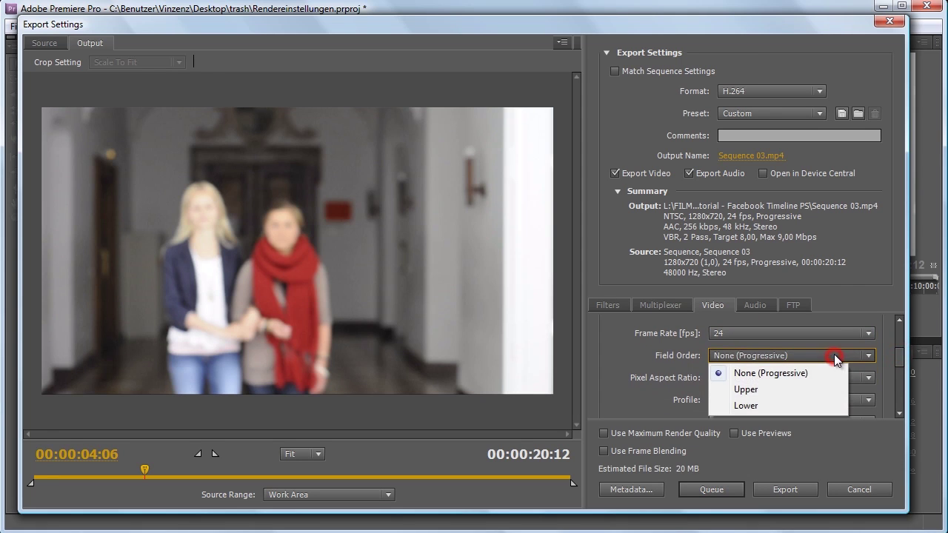
{"action": "left_click", "coordinate": [790, 372]}
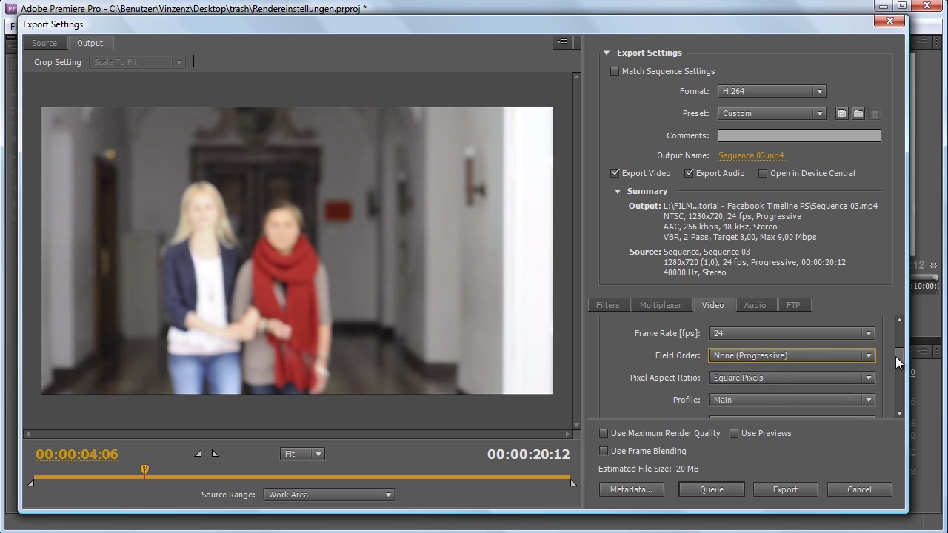
{"action": "left_click_drag", "start_coordinate": [895, 356], "coordinate": [896, 360]}
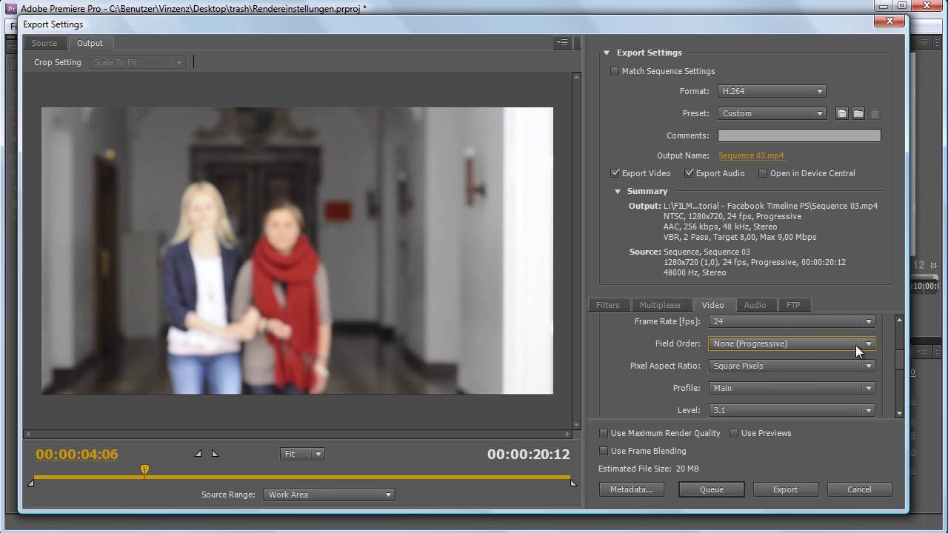
{"action": "left_click", "coordinate": [856, 345]}
{"action": "left_click", "coordinate": [793, 362]}
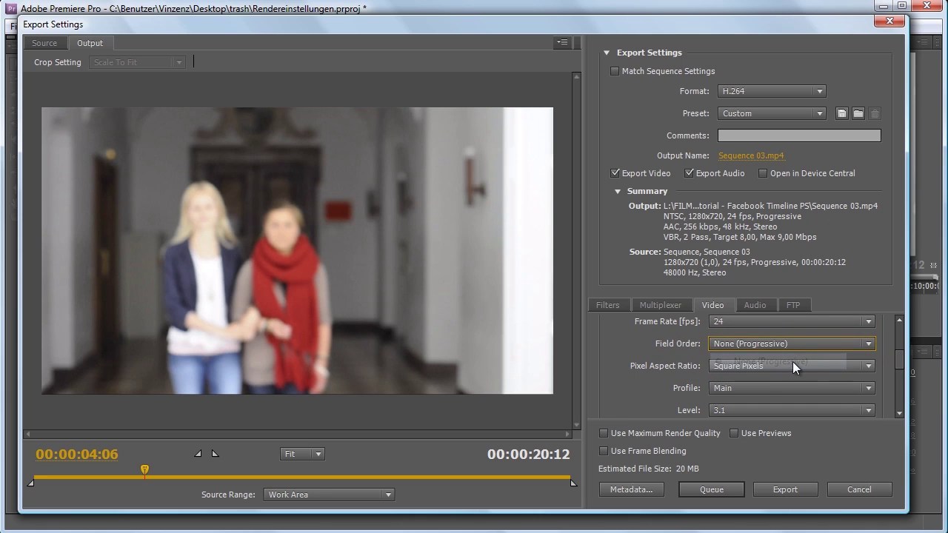
{"action": "left_click", "coordinate": [99, 44]}
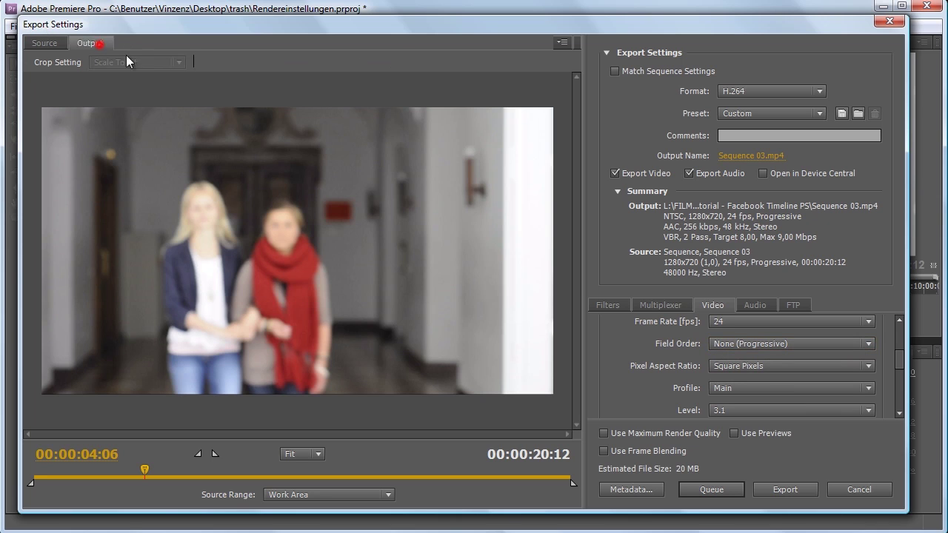
{"action": "left_click", "coordinate": [759, 343]}
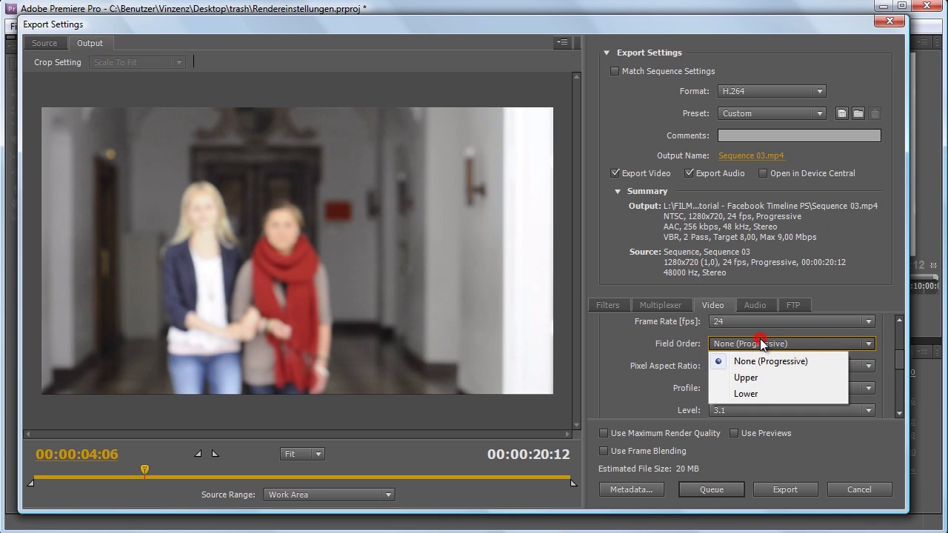
{"action": "left_click", "coordinate": [757, 377]}
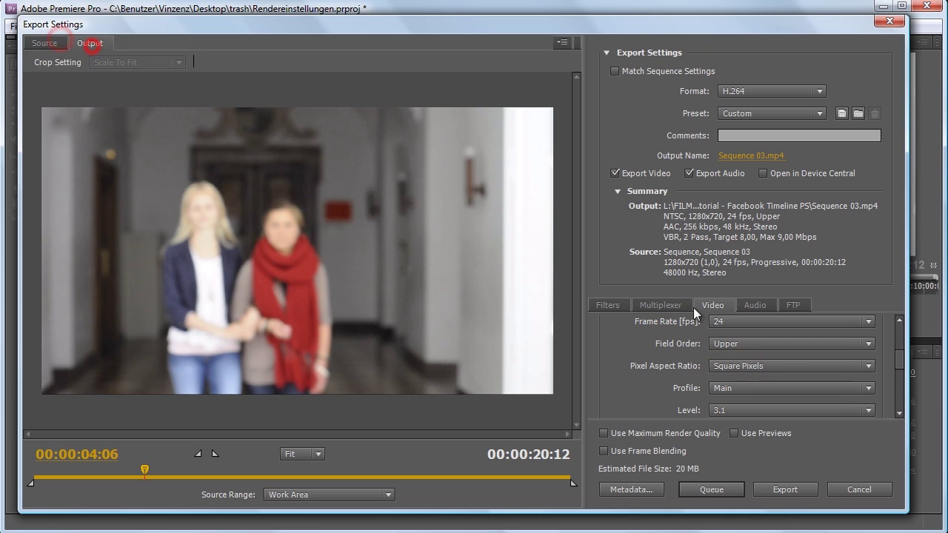
{"action": "left_click", "coordinate": [759, 343]}
{"action": "left_click", "coordinate": [750, 391]}
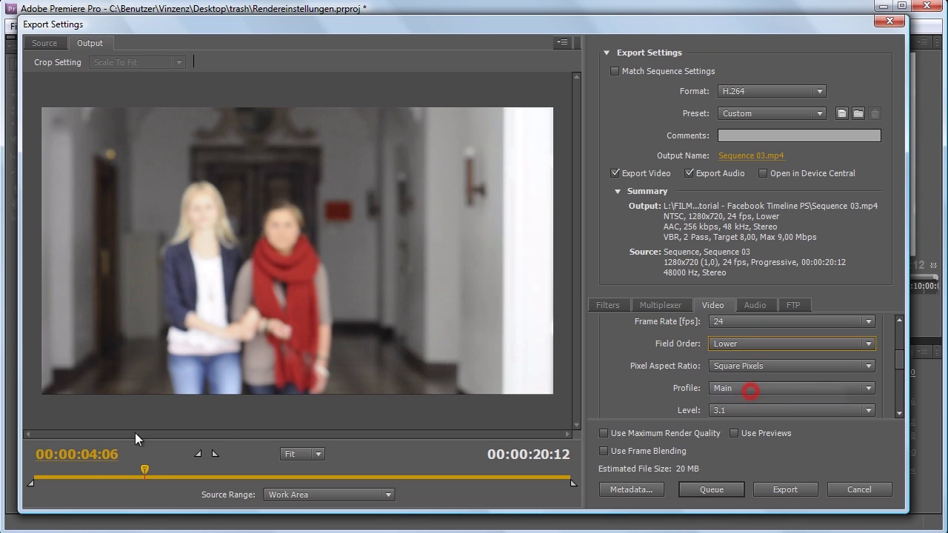
{"action": "left_click_drag", "start_coordinate": [145, 472], "coordinate": [178, 474]}
{"action": "left_click", "coordinate": [763, 345]}
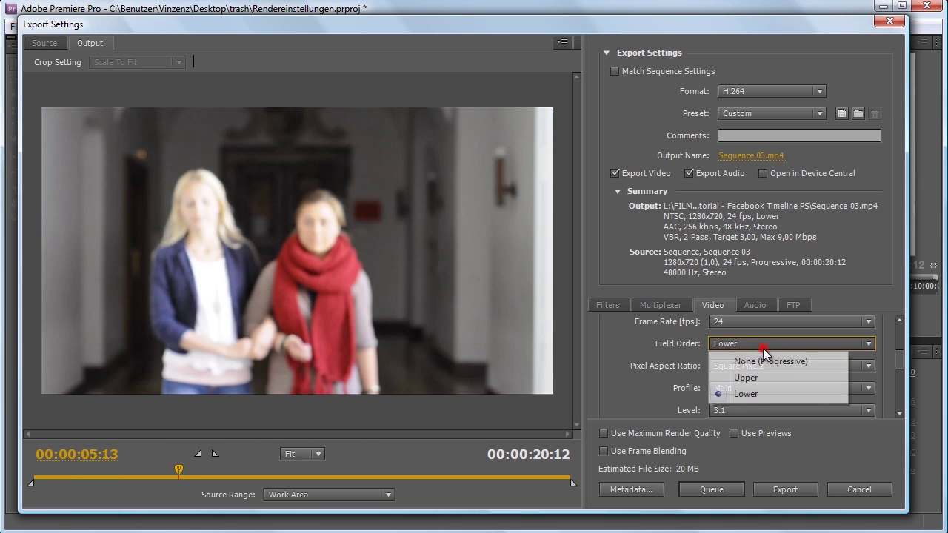
{"action": "left_click", "coordinate": [766, 361]}
{"action": "scroll", "coordinate": [902, 360], "scroll_direction": "down", "scroll_amount": 2}
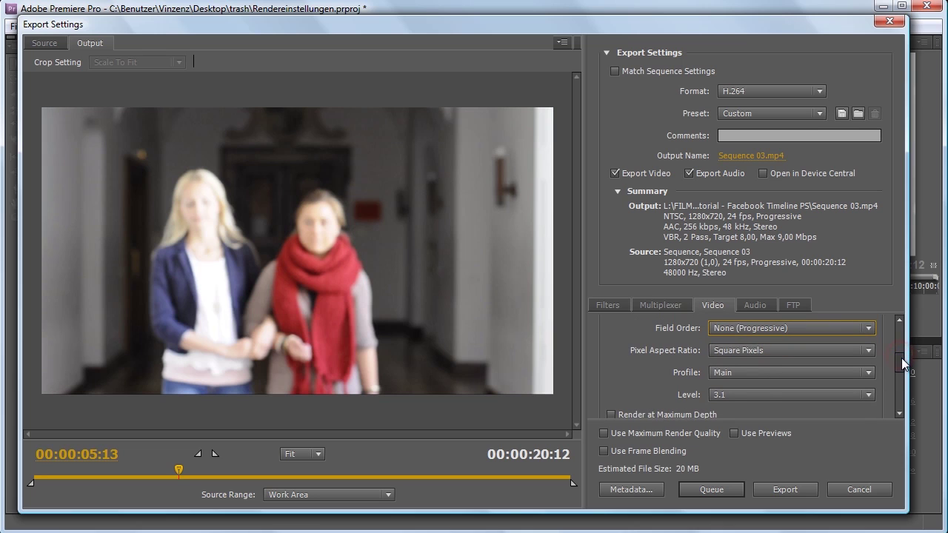
{"action": "scroll", "coordinate": [901, 358], "scroll_direction": "down", "scroll_amount": 1}
{"action": "left_click", "coordinate": [837, 340]}
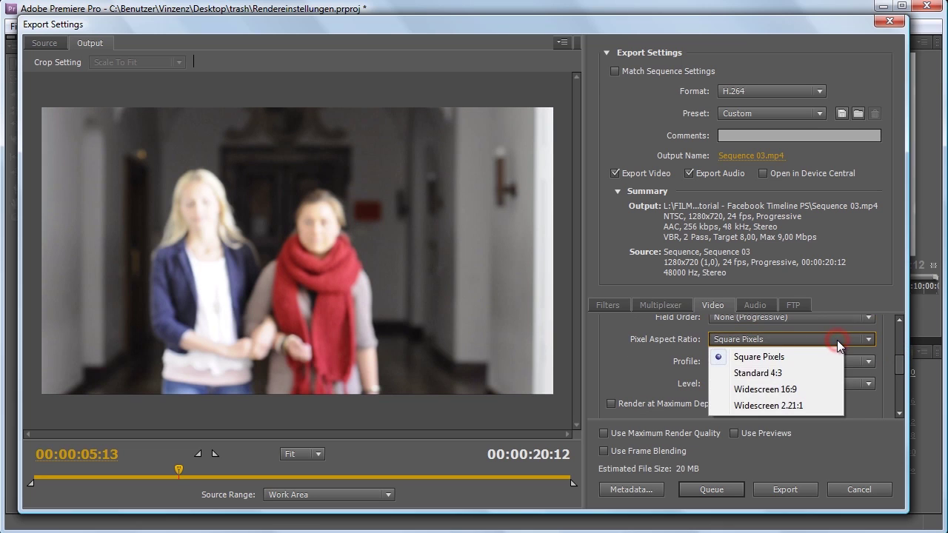
{"action": "left_click", "coordinate": [837, 340]}
{"action": "mouse_move", "coordinate": [898, 364]}
{"action": "left_mouse_down"}
{"action": "mouse_move", "coordinate": [897, 395]}
{"action": "mouse_move", "coordinate": [895, 386]}
{"action": "left_mouse_up"}
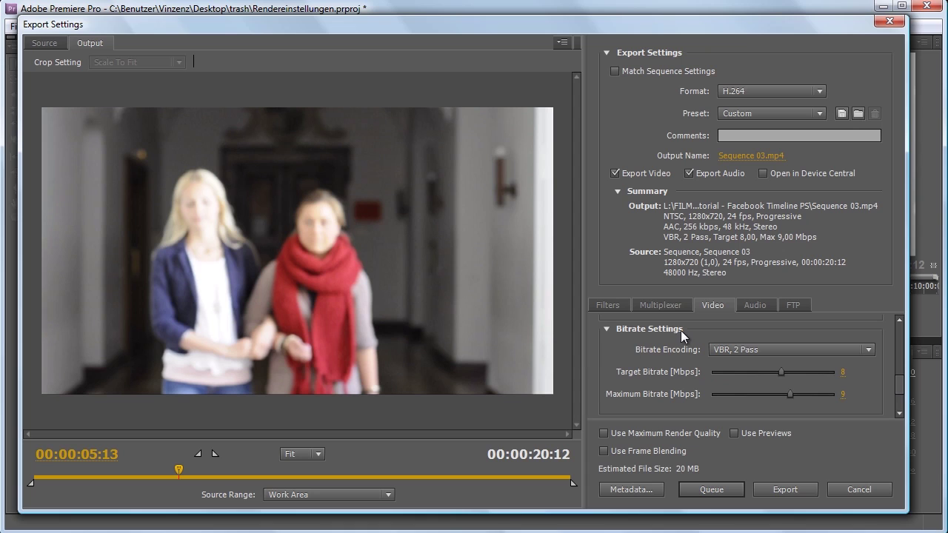
Set Bitrate Encoding to VBR, 1 Pass, with 8 Mbps target and 9 Mbps maximum
{"action": "left_click", "coordinate": [776, 349]}
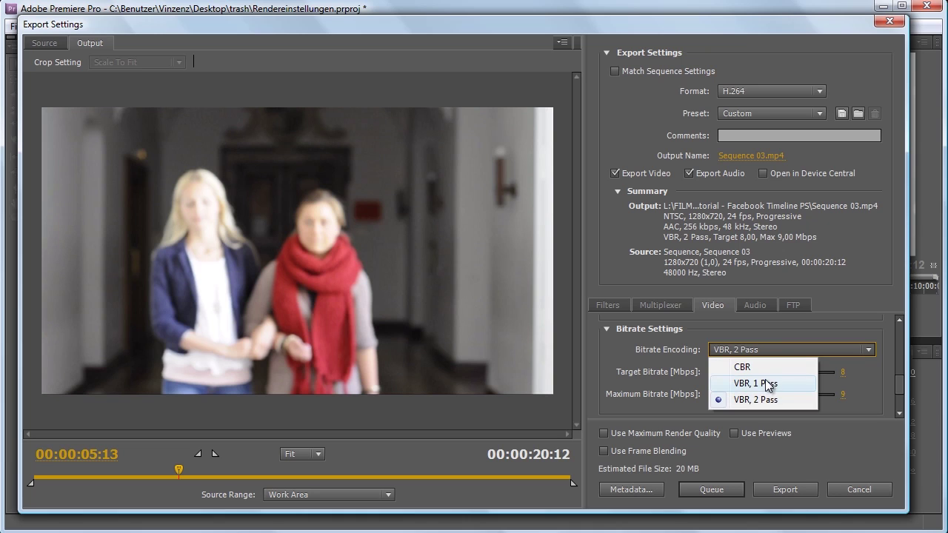
{"action": "left_click", "coordinate": [762, 382]}
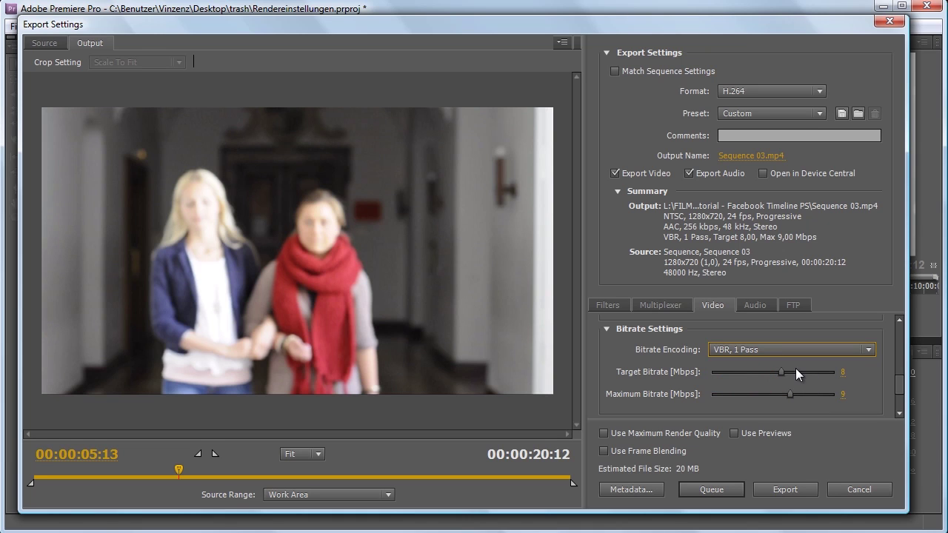
{"action": "left_click", "coordinate": [899, 381]}
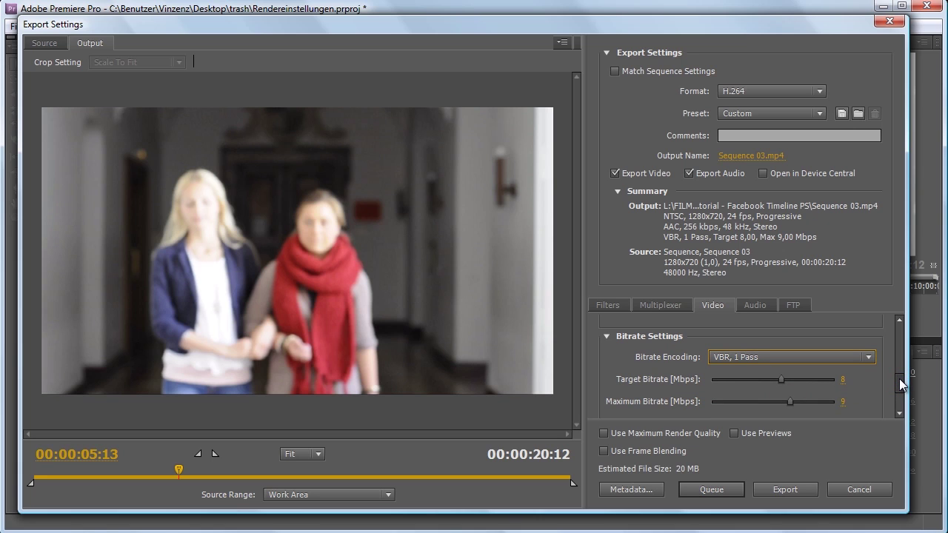
{"action": "left_click_drag", "start_coordinate": [901, 383], "coordinate": [901, 387]}
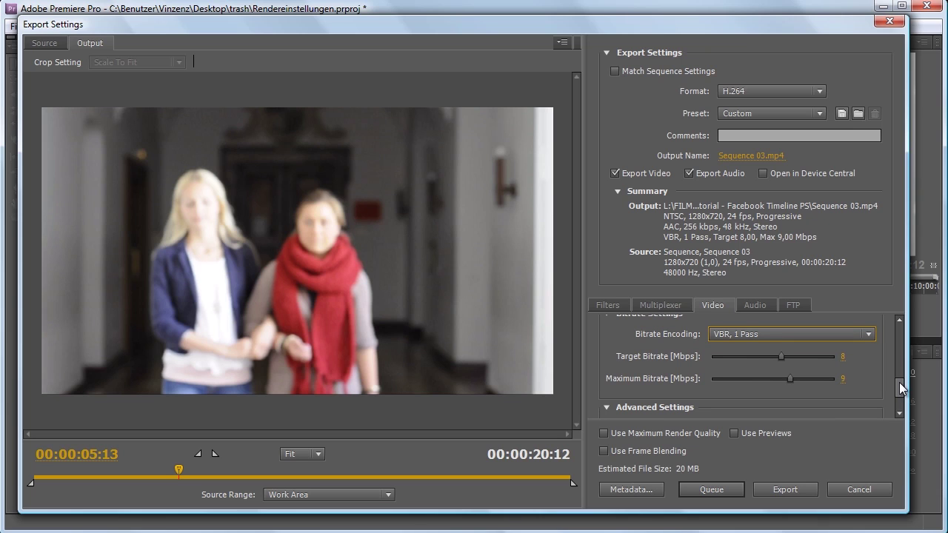
{"action": "left_click_drag", "start_coordinate": [901, 387], "coordinate": [900, 391]}
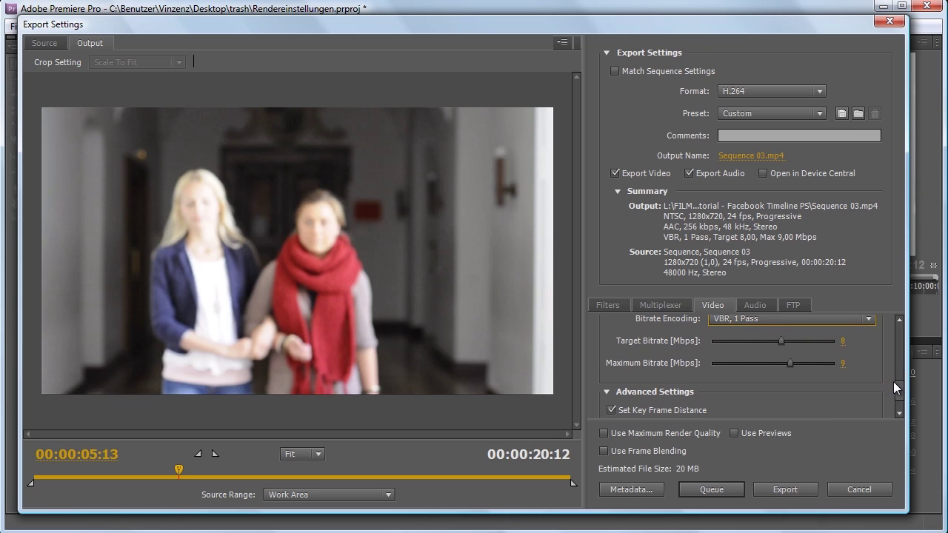
{"action": "left_click_drag", "start_coordinate": [893, 389], "coordinate": [903, 388]}
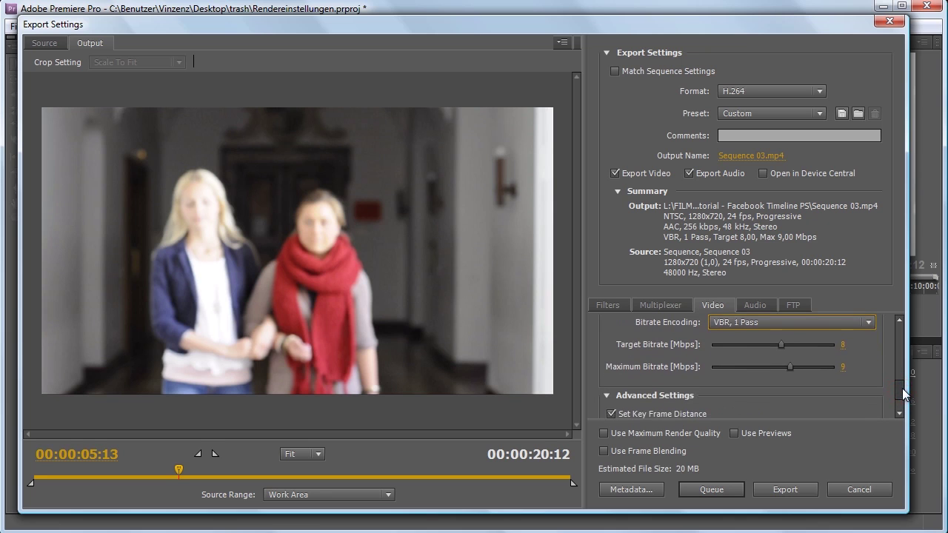
{"action": "left_click", "coordinate": [871, 331]}
{"action": "left_click", "coordinate": [828, 358]}
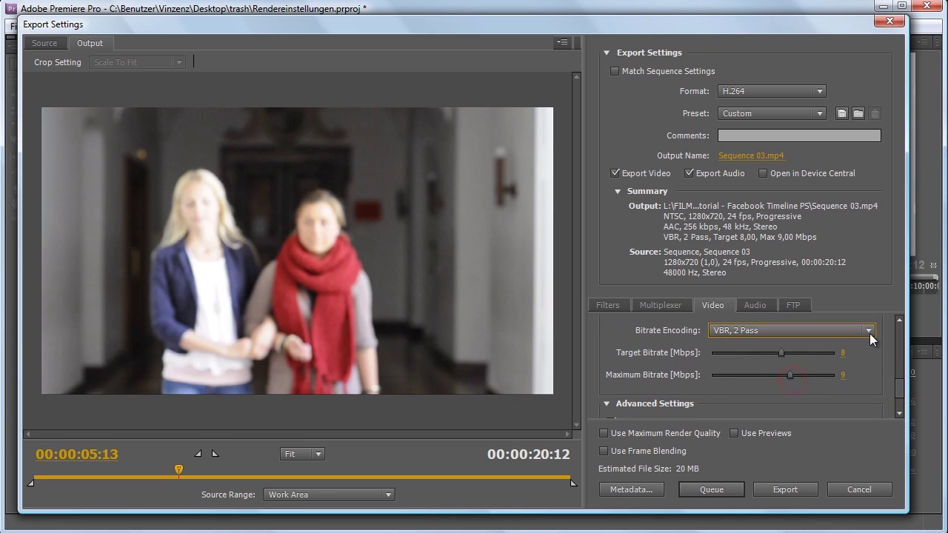
{"action": "left_click", "coordinate": [869, 331]}
{"action": "left_click", "coordinate": [796, 361]}
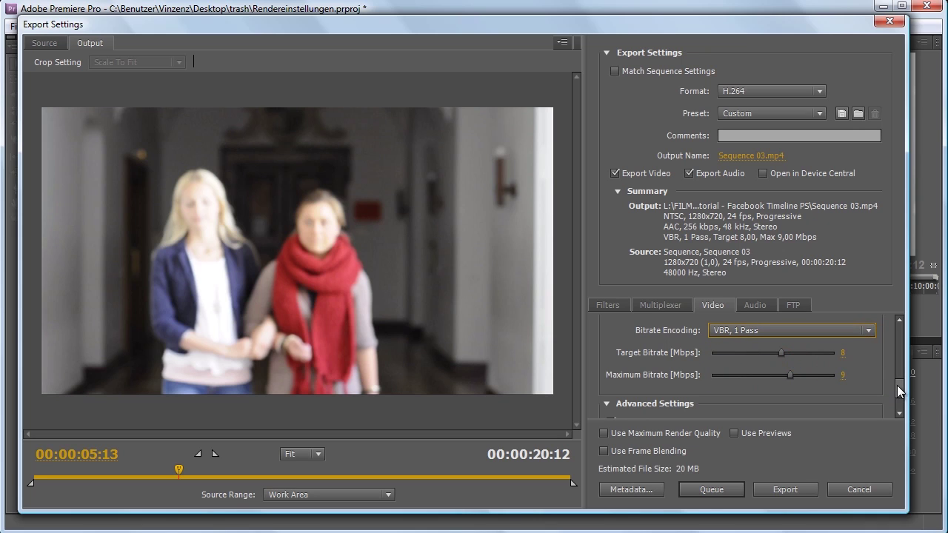
{"action": "left_click_drag", "start_coordinate": [899, 390], "coordinate": [902, 386]}
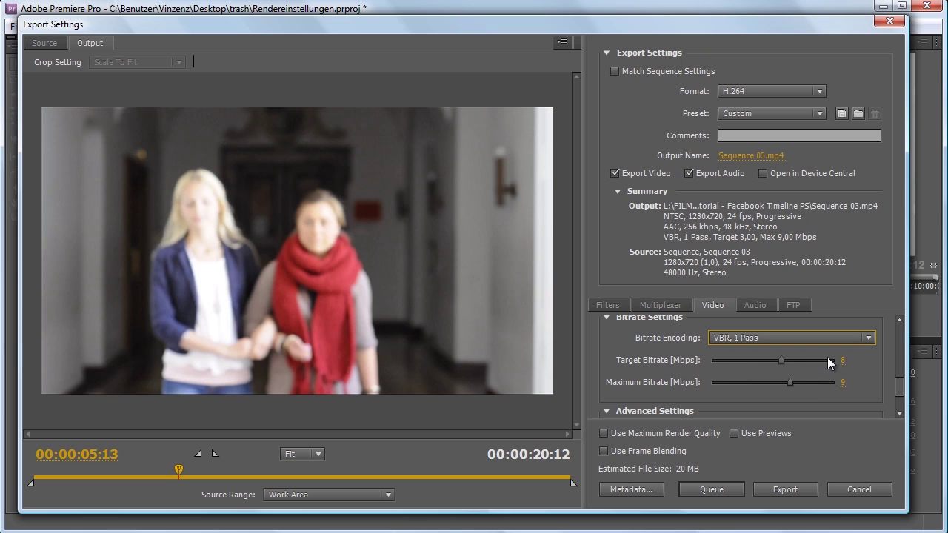
{"action": "left_click_drag", "start_coordinate": [906, 390], "coordinate": [899, 403]}
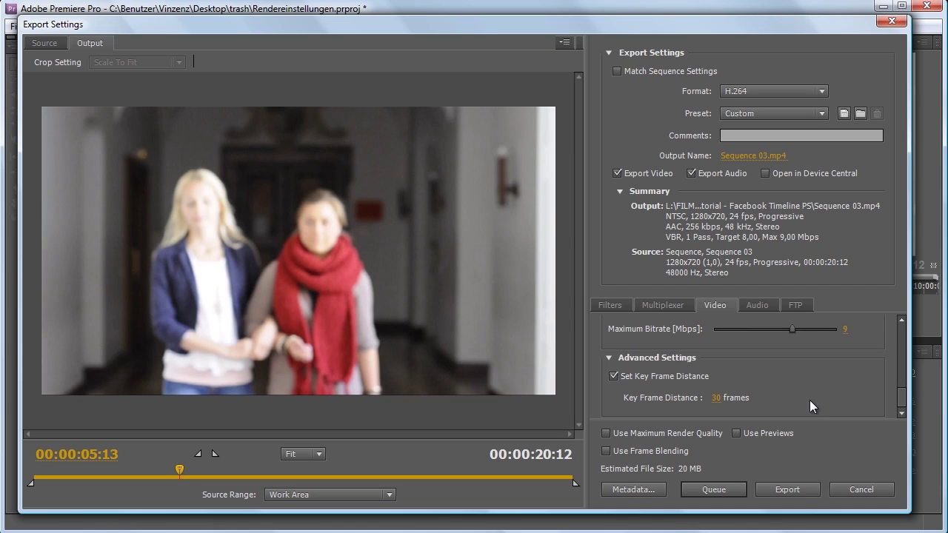
{"action": "left_click", "coordinate": [902, 394]}
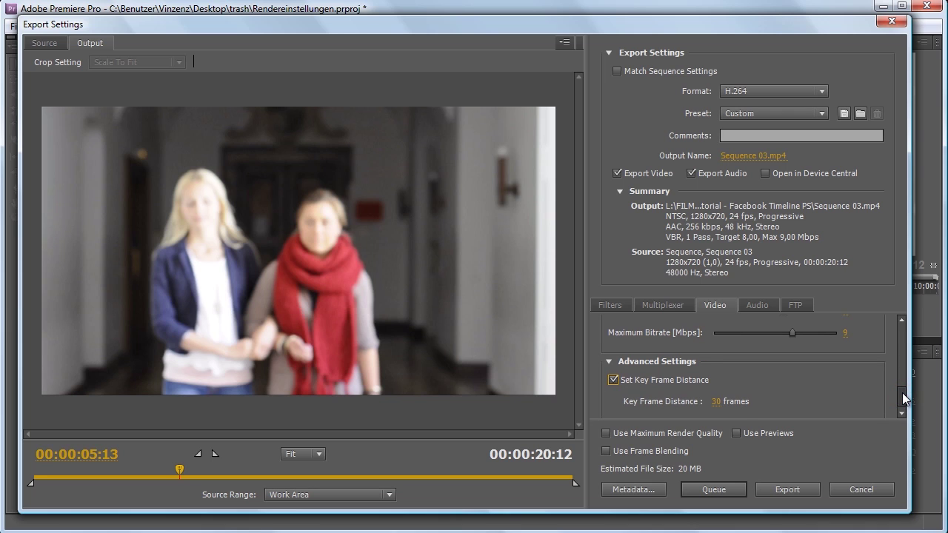
{"action": "mouse_move", "coordinate": [903, 393]}
{"action": "left_mouse_down"}
{"action": "mouse_move", "coordinate": [905, 410]}
{"action": "mouse_move", "coordinate": [886, 418]}
{"action": "left_mouse_up"}
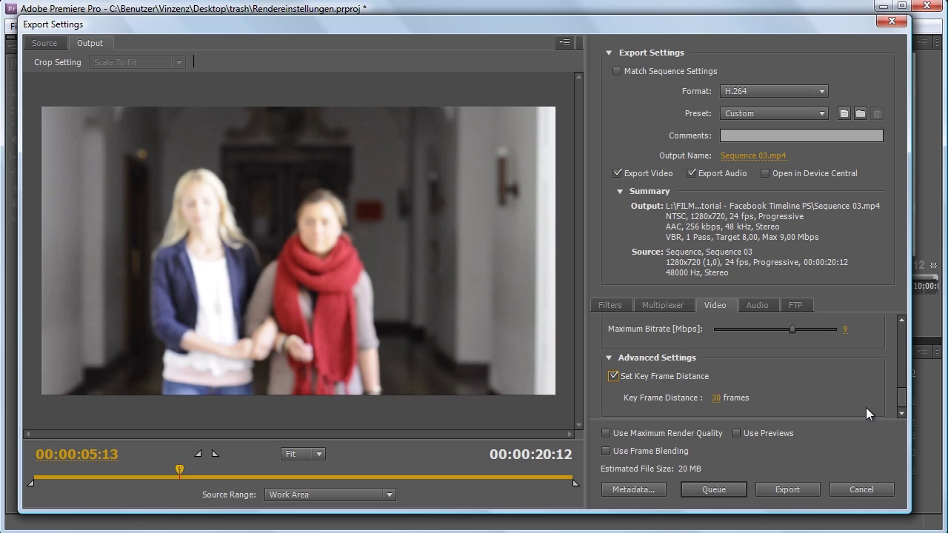
{"action": "left_click", "coordinate": [705, 494]}
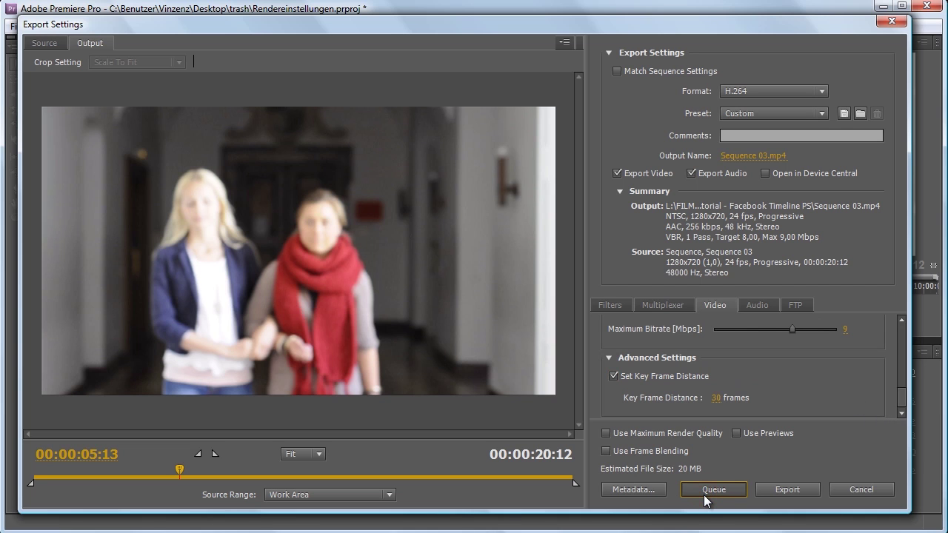
Check the Metadata Export options, close them, and bring up the Audio settings
{"action": "left_click", "coordinate": [652, 491]}
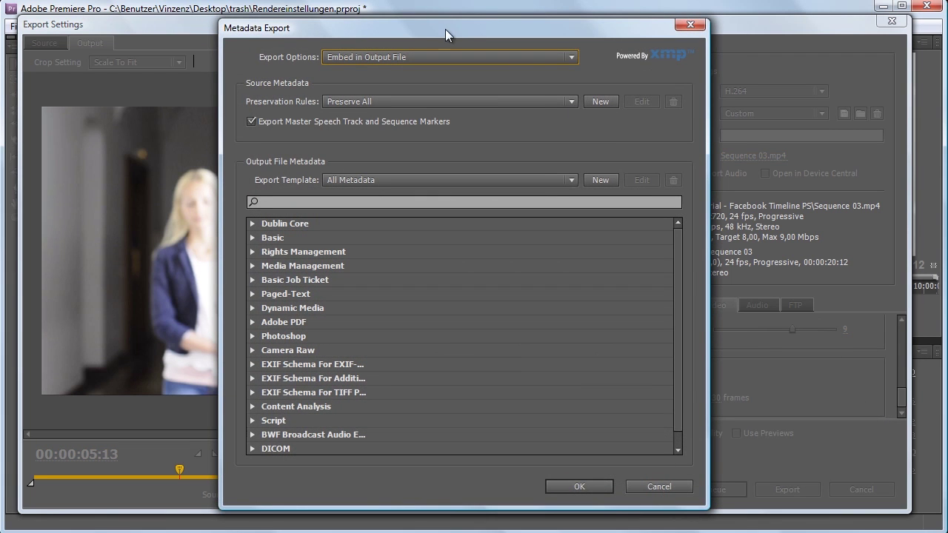
{"action": "left_click_drag", "start_coordinate": [446, 29], "coordinate": [333, 29]}
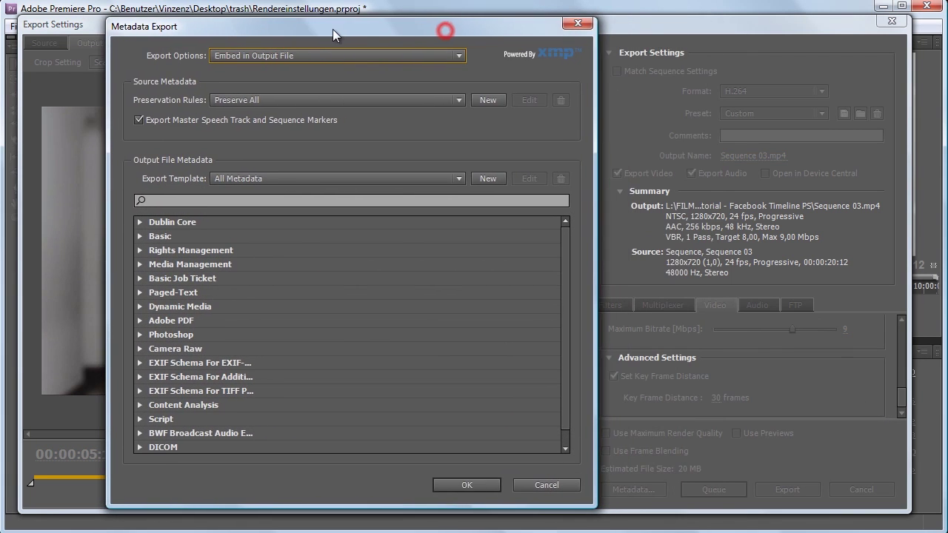
{"action": "left_click", "coordinate": [577, 25]}
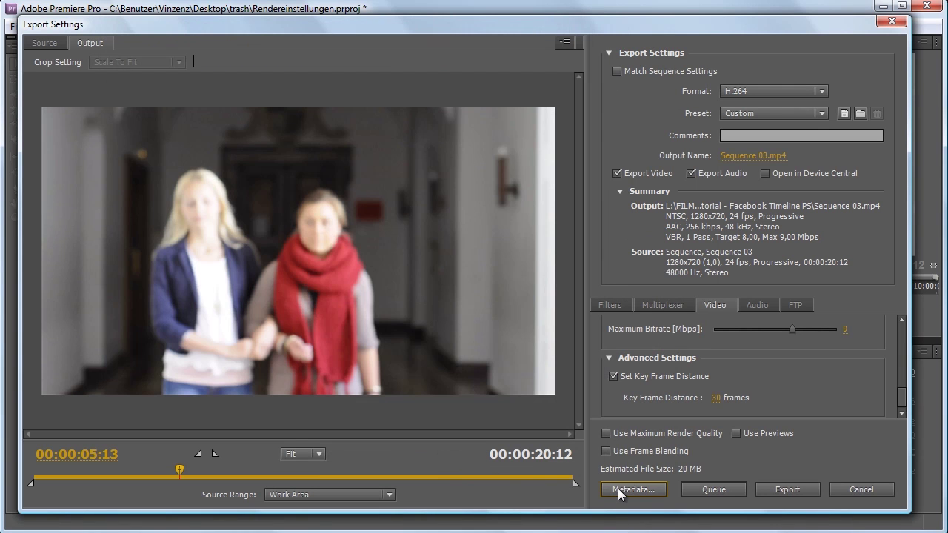
{"action": "mouse_move", "coordinate": [902, 407]}
{"action": "left_mouse_down"}
{"action": "mouse_move", "coordinate": [907, 330]}
{"action": "mouse_move", "coordinate": [902, 406]}
{"action": "left_mouse_up"}
{"action": "left_click", "coordinate": [634, 489]}
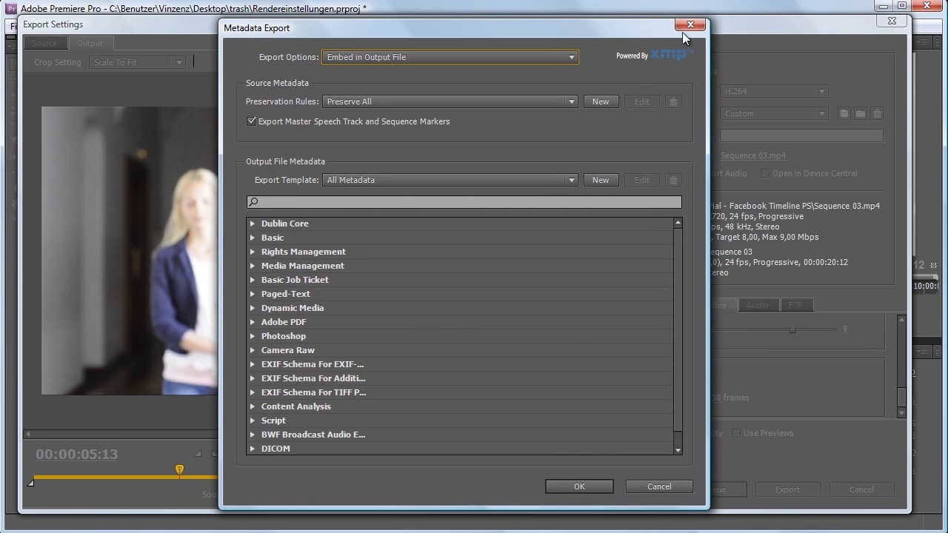
{"action": "left_click", "coordinate": [682, 28]}
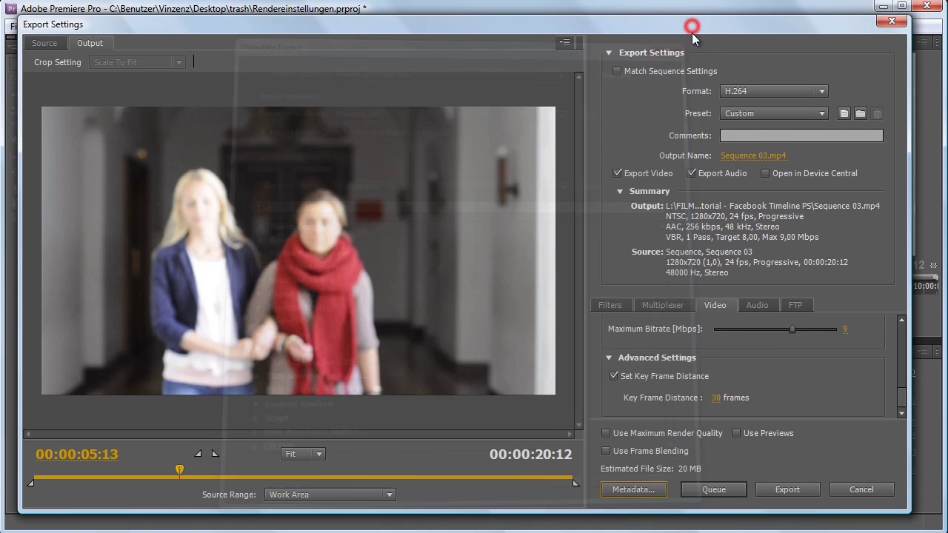
{"action": "left_click", "coordinate": [758, 307]}
Confirm the audio uses AAC at 256 kbps with High quality
{"action": "left_click_drag", "start_coordinate": [903, 335], "coordinate": [902, 387]}
{"action": "left_click", "coordinate": [742, 369]}
{"action": "left_click", "coordinate": [731, 384]}
{"action": "left_click", "coordinate": [822, 347]}
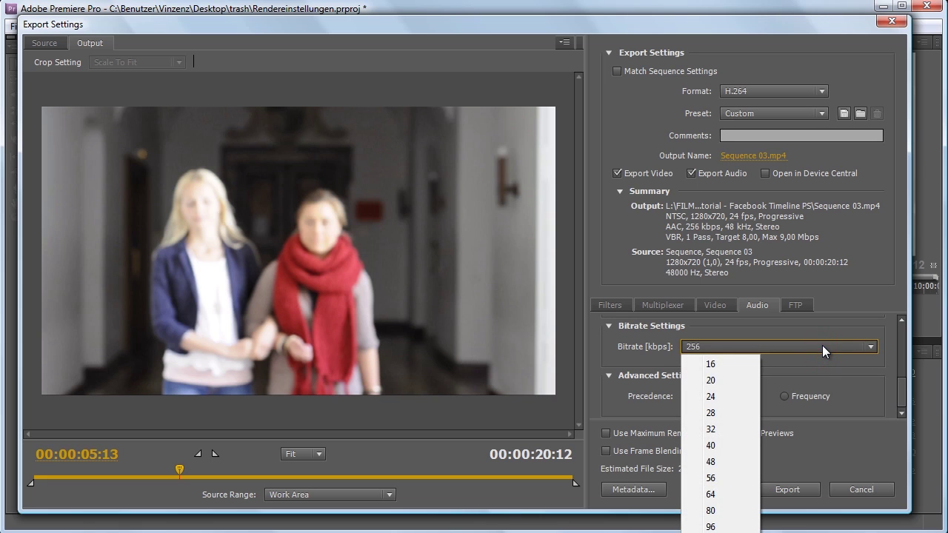
{"action": "left_click", "coordinate": [903, 390]}
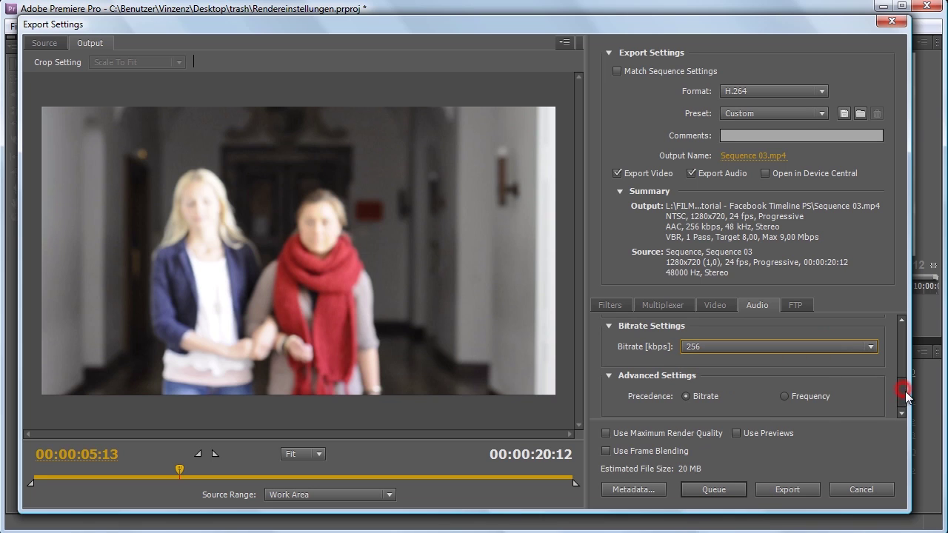
{"action": "left_click_drag", "start_coordinate": [904, 394], "coordinate": [903, 369]}
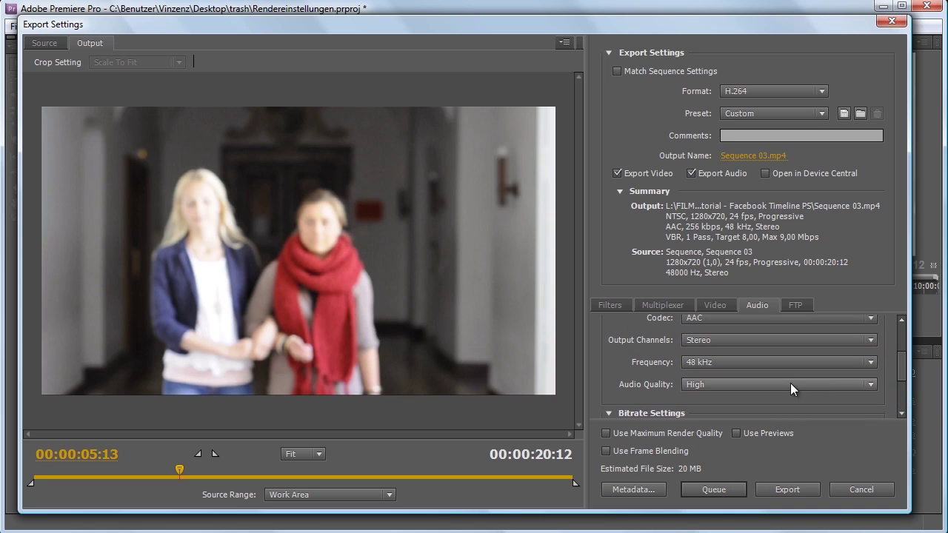
{"action": "left_click", "coordinate": [788, 384]}
{"action": "left_click", "coordinate": [749, 435]}
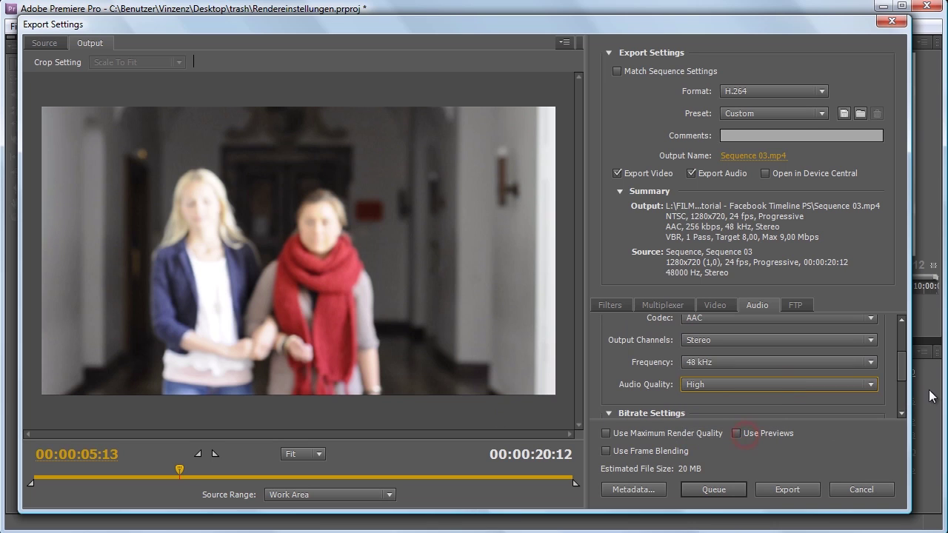
{"action": "left_click_drag", "start_coordinate": [901, 362], "coordinate": [903, 333]}
Review the Filters, Multiplexer and Video tabs, toggle Maximum Render Quality, and queue the export
{"action": "left_click", "coordinate": [609, 305]}
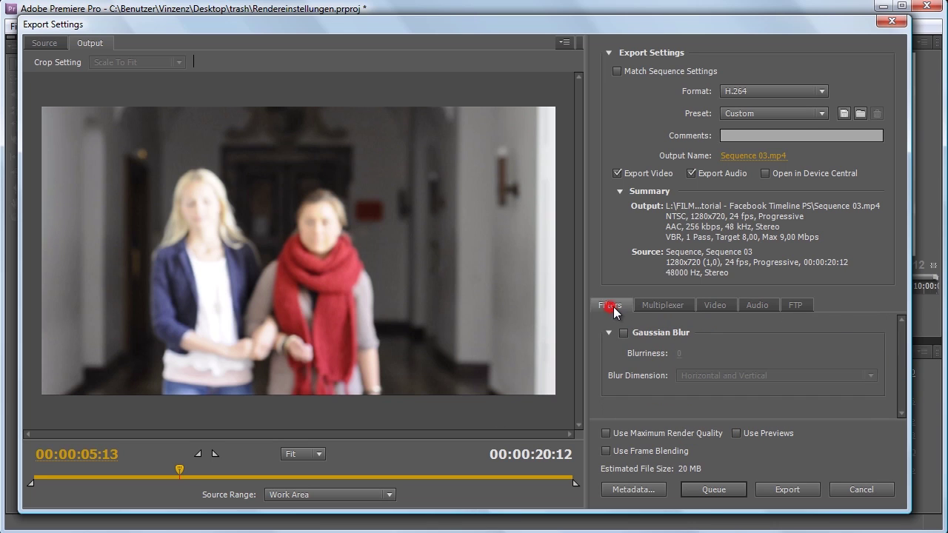
{"action": "left_click", "coordinate": [674, 305]}
{"action": "left_click", "coordinate": [716, 305]}
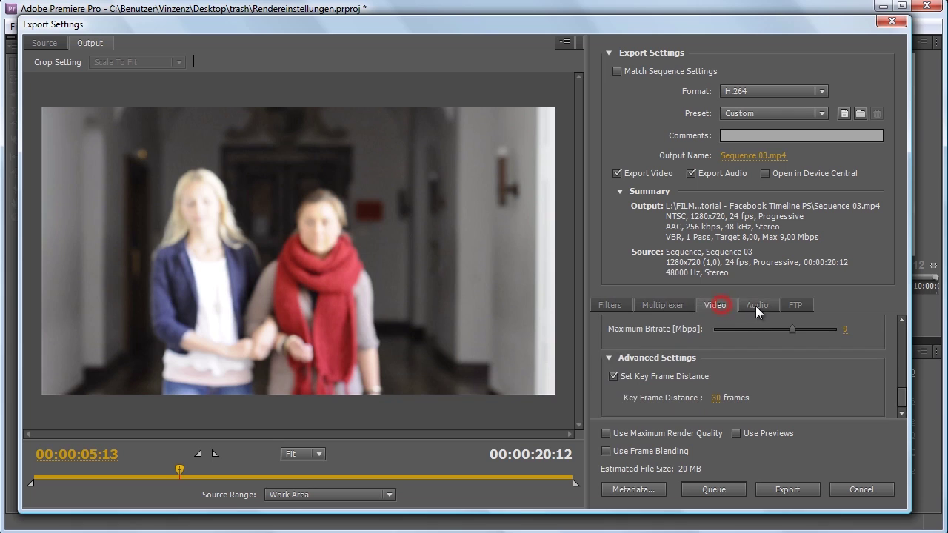
{"action": "left_click", "coordinate": [758, 304]}
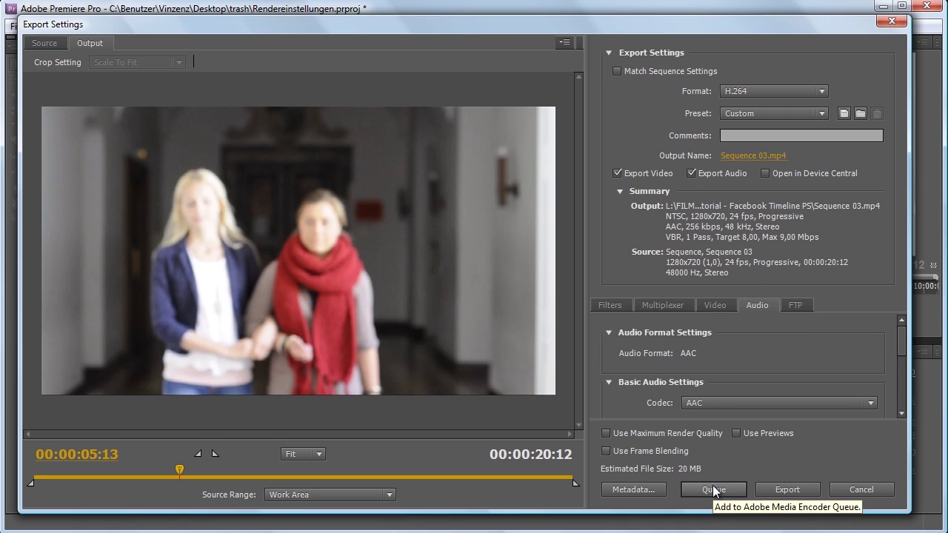
{"action": "left_click", "coordinate": [703, 432]}
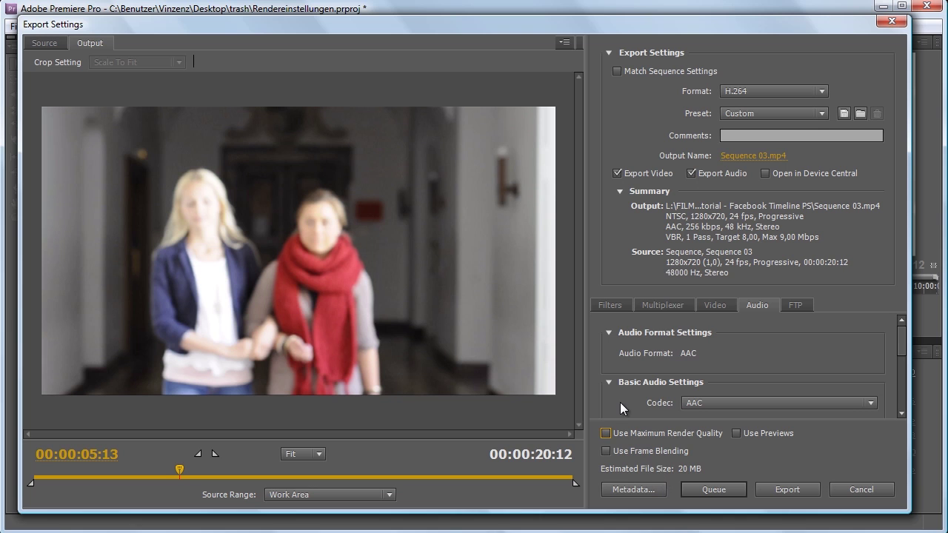
{"action": "left_click", "coordinate": [715, 489]}
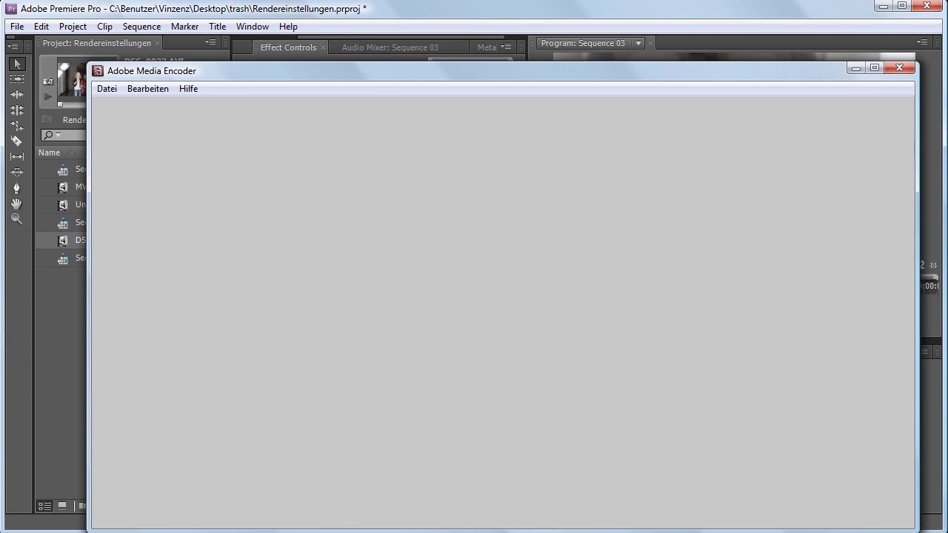
Check Sequence 03 waits in the queue as custom H.264, then minimize Media Encoder
{"action": "left_click_drag", "start_coordinate": [398, 75], "coordinate": [386, 55]}
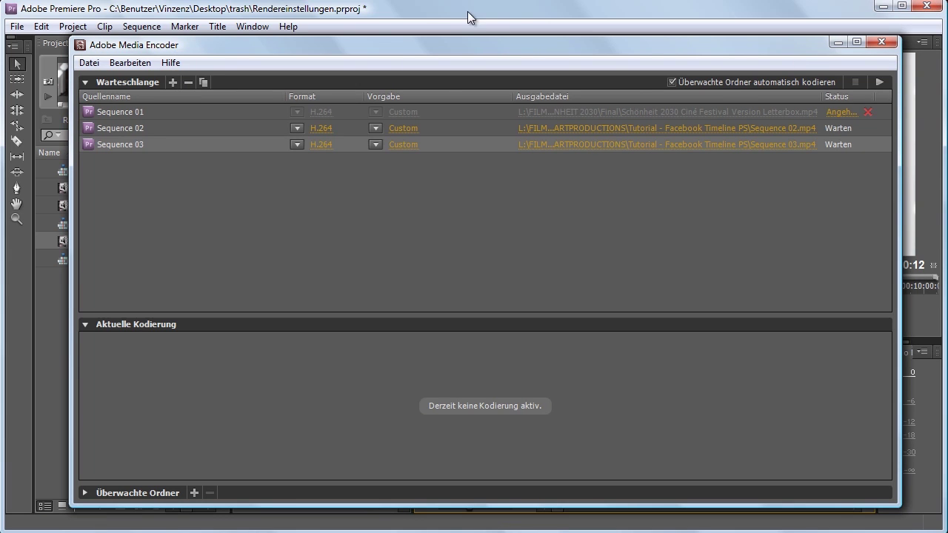
{"action": "left_click", "coordinate": [420, 7]}
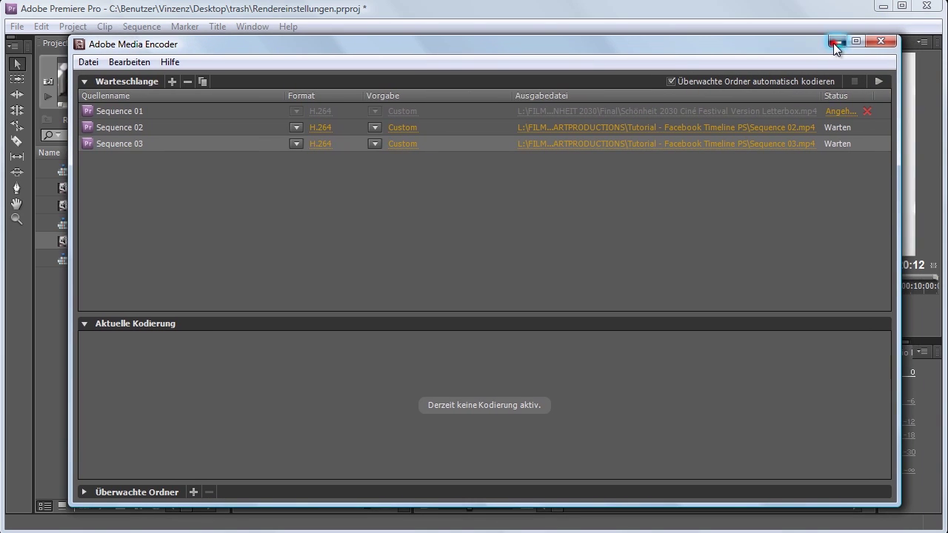
{"action": "left_click", "coordinate": [835, 42]}
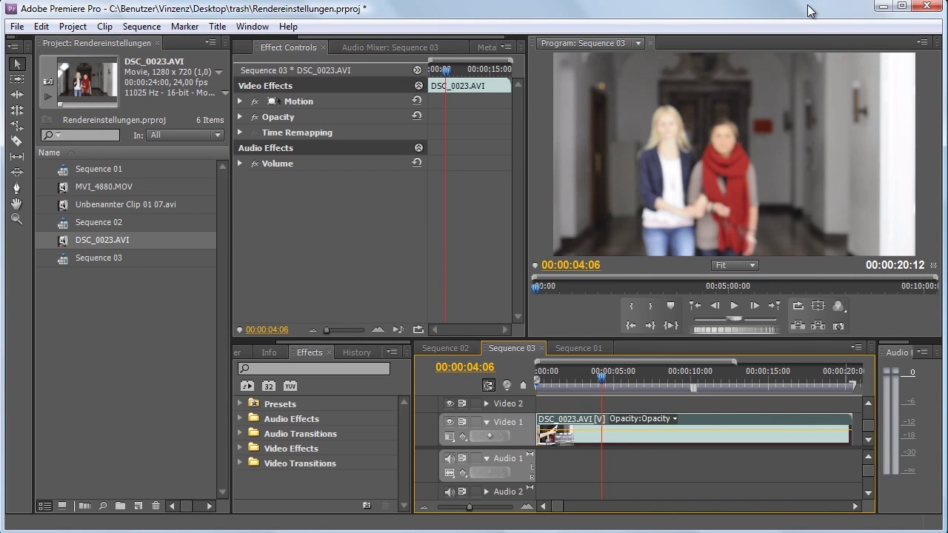
Switch to Sequence 01 and scrub the MVI_4880 sneaker clip between 00:00:00:07 and 00:00:01:22
{"action": "left_click", "coordinate": [581, 349]}
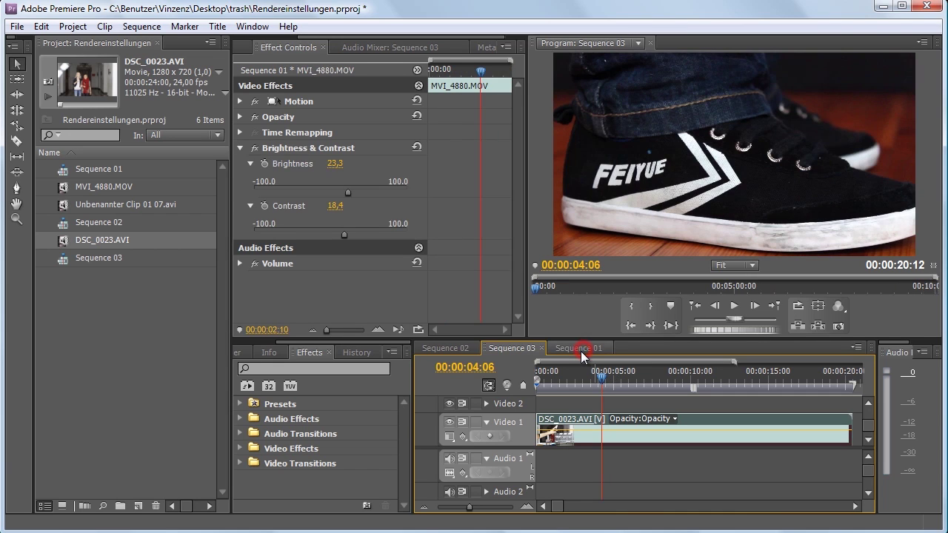
{"action": "left_click_drag", "start_coordinate": [571, 377], "coordinate": [548, 378]}
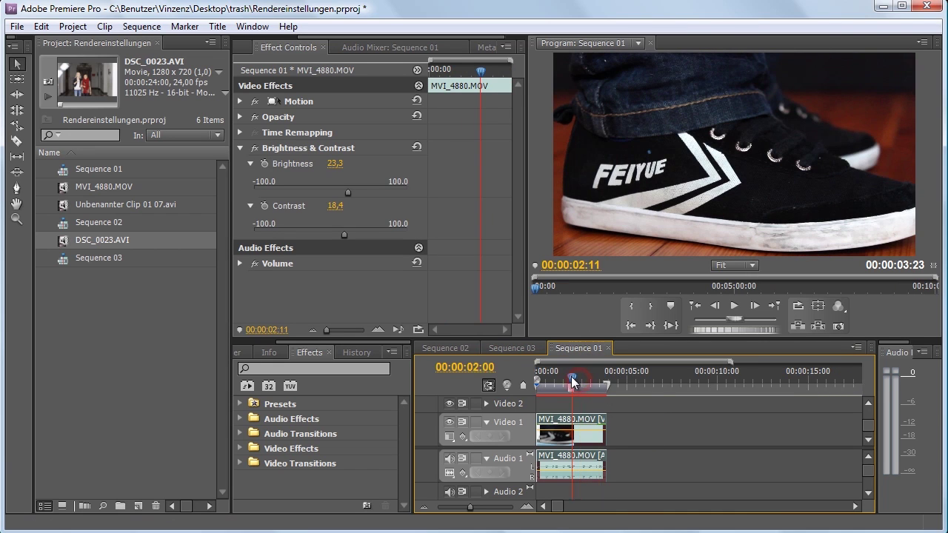
{"action": "left_click", "coordinate": [352, 282]}
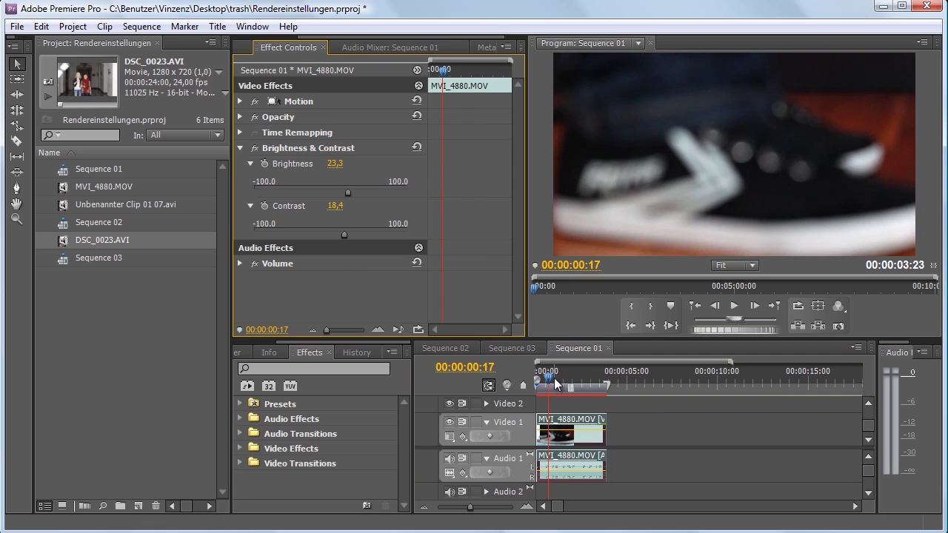
{"action": "left_click_drag", "start_coordinate": [554, 379], "coordinate": [569, 384]}
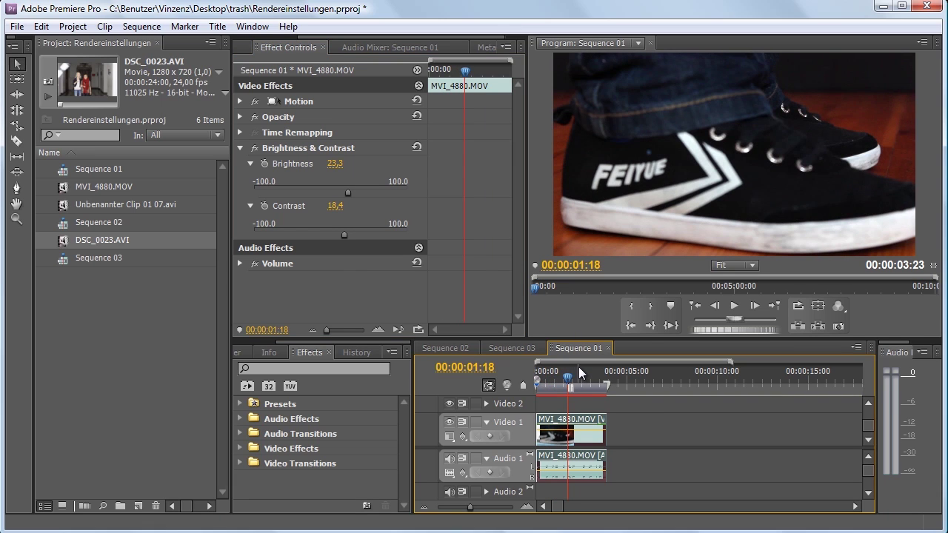
{"action": "left_click", "coordinate": [571, 373]}
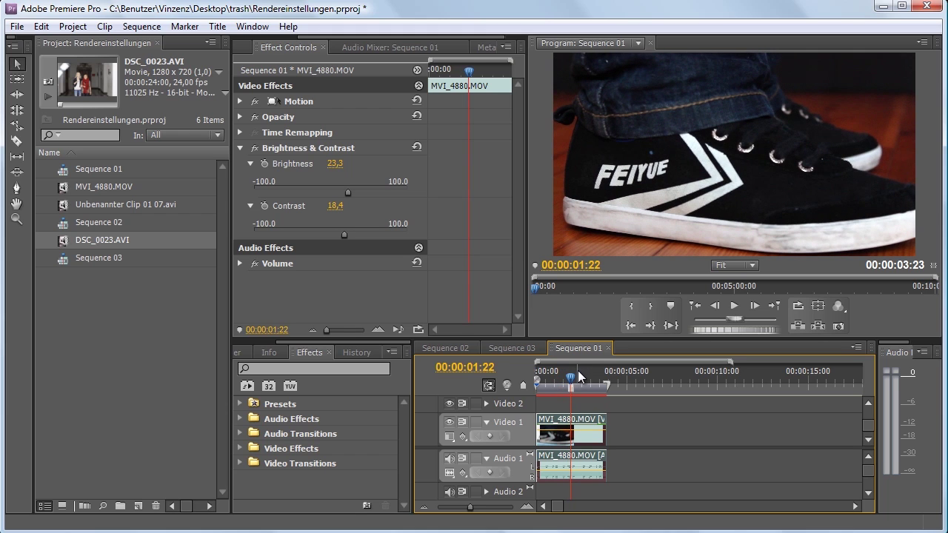
{"action": "left_click", "coordinate": [539, 381]}
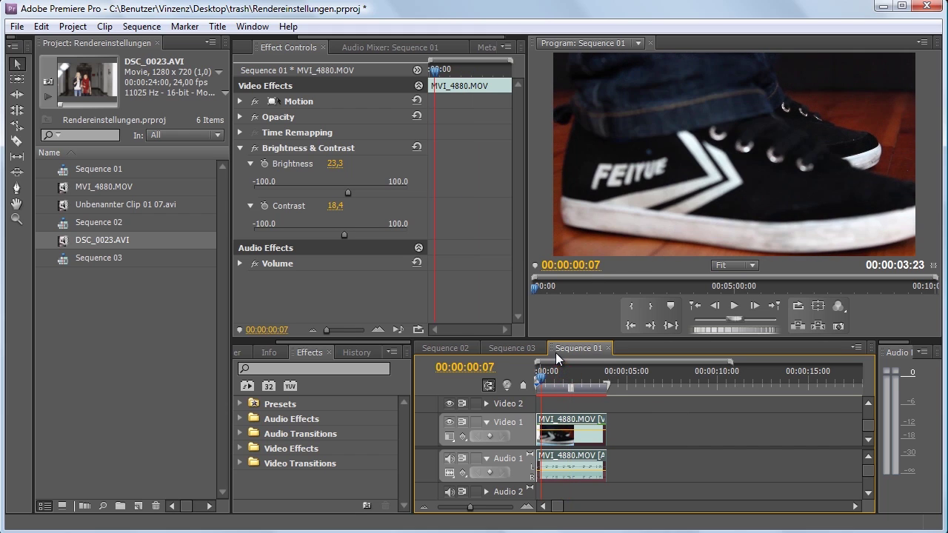
{"action": "left_click_drag", "start_coordinate": [538, 386], "coordinate": [548, 381]}
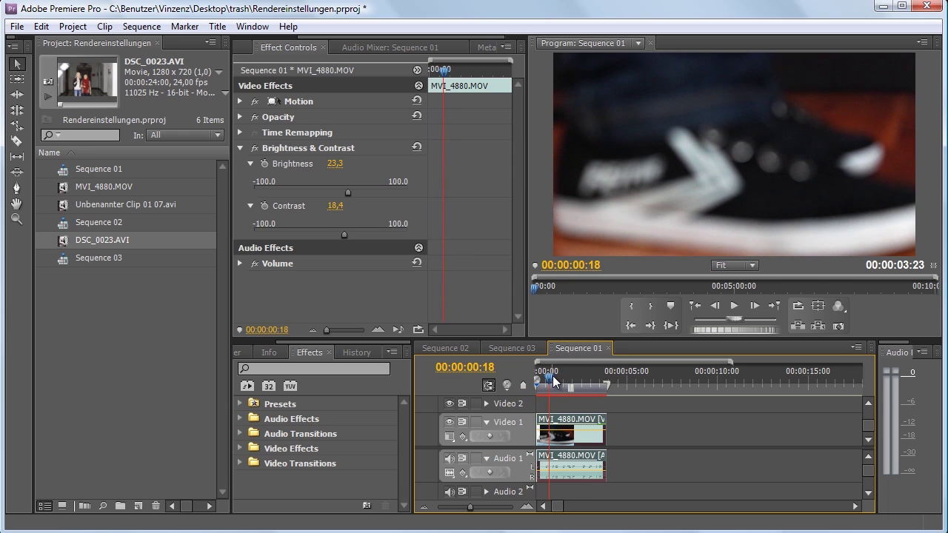
{"action": "left_click_drag", "start_coordinate": [554, 381], "coordinate": [568, 380]}
Open Export Settings for MVI_4880 with Ctrl+M, showing H.264 HDTV 1080p 24 High Quality
{"action": "left_click", "coordinate": [17, 28]}
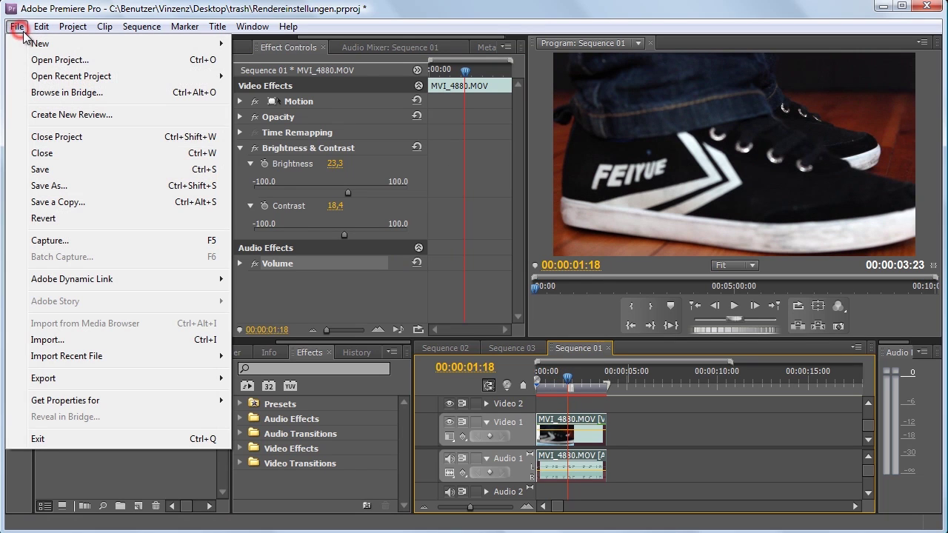
{"action": "left_click", "coordinate": [144, 378]}
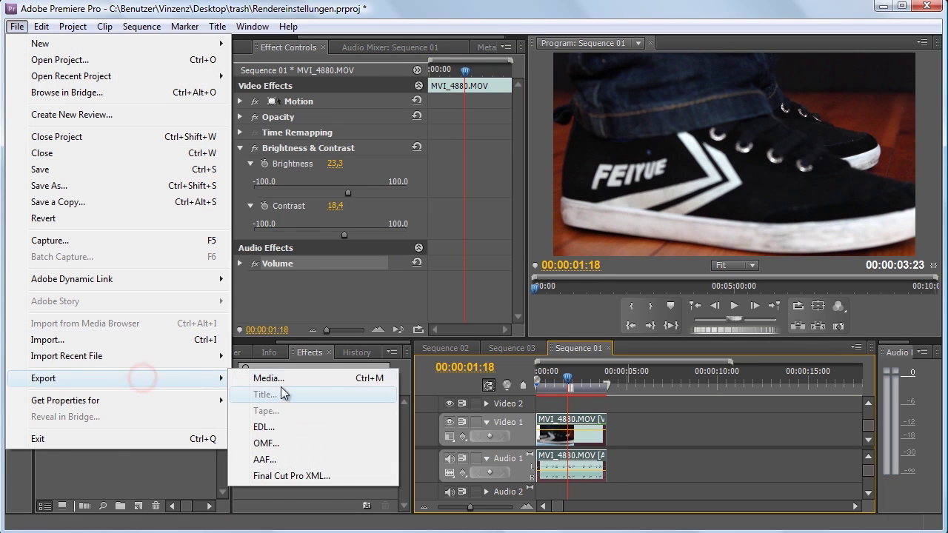
{"action": "left_click", "coordinate": [334, 380]}
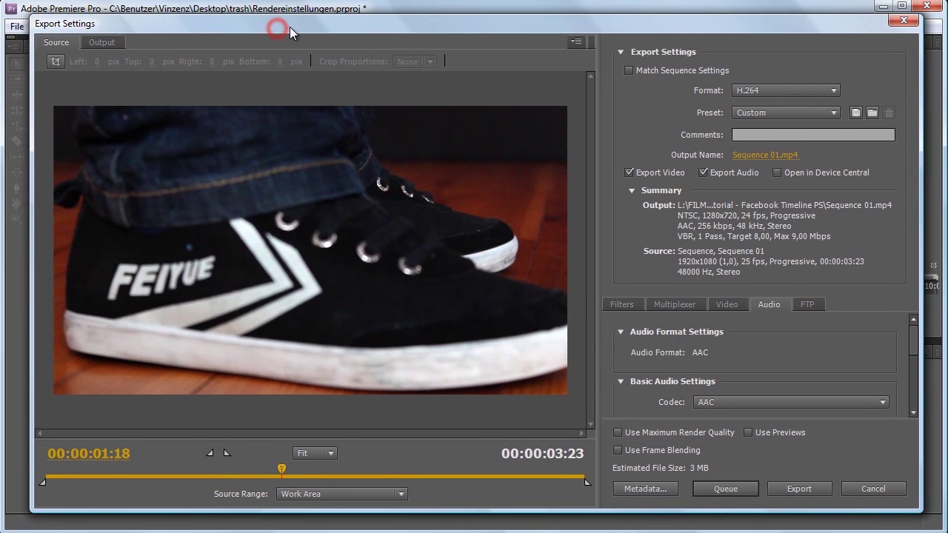
{"action": "key", "text": "ctrl+m"}
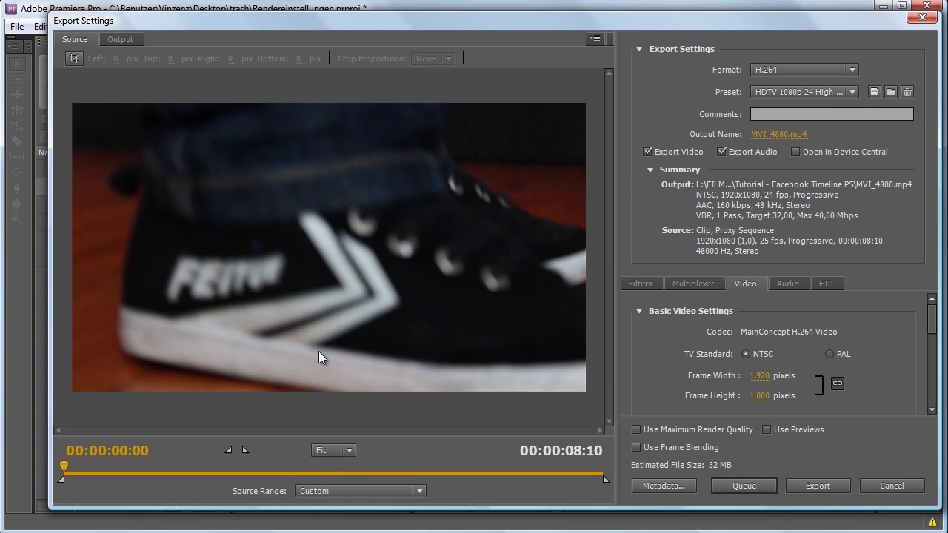
{"action": "left_click", "coordinate": [794, 94]}
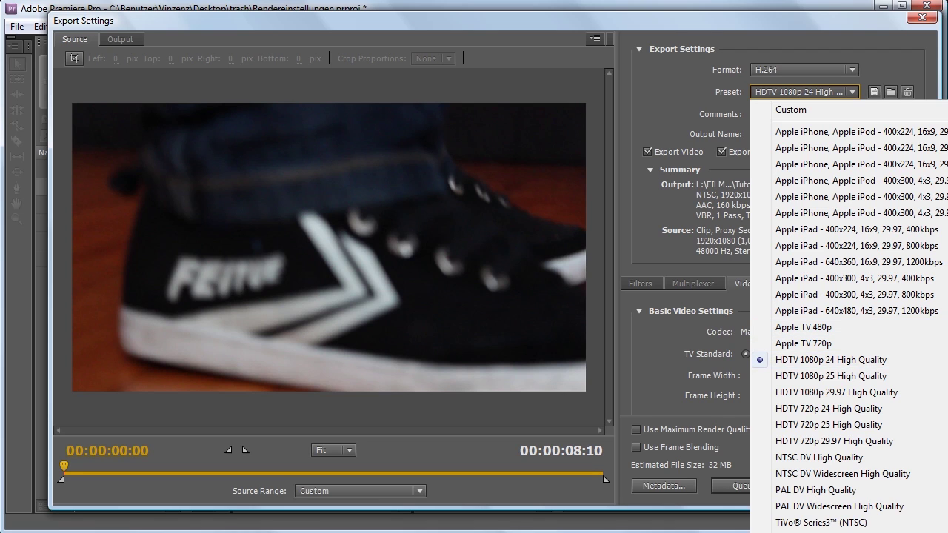
Select the Vimeo HD preset and scroll the Video settings to the 29.97 fps frame rate
{"action": "left_click", "coordinate": [837, 528]}
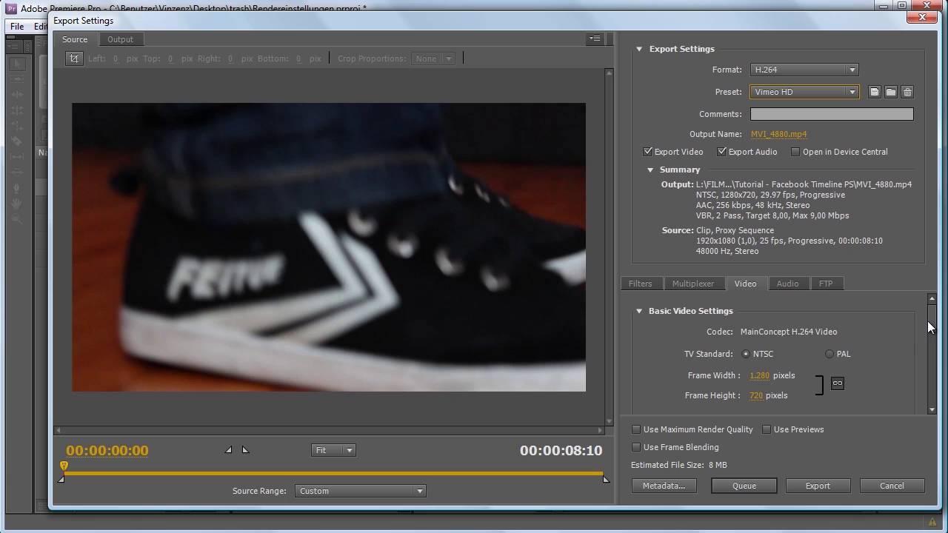
{"action": "left_click_drag", "start_coordinate": [931, 326], "coordinate": [934, 335]}
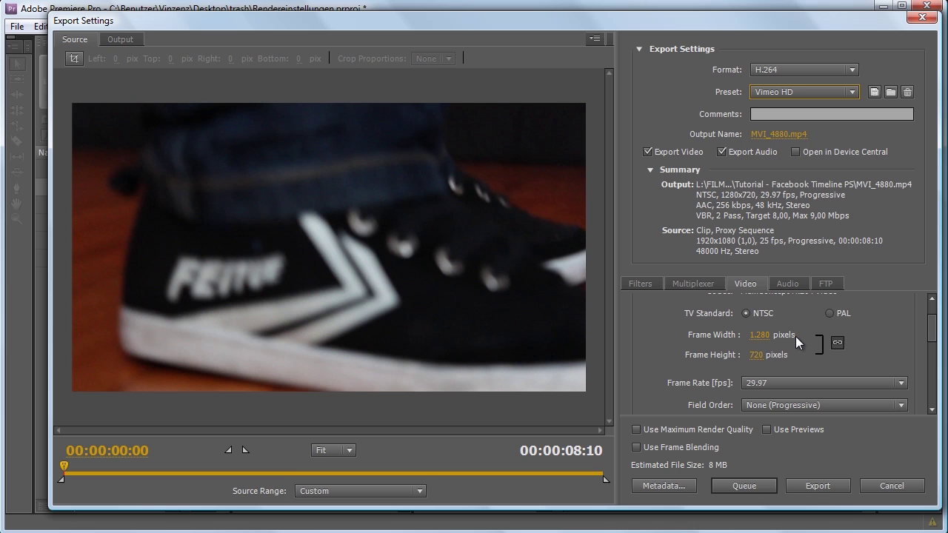
{"action": "mouse_move", "coordinate": [931, 327]}
{"action": "left_mouse_down"}
{"action": "mouse_move", "coordinate": [936, 304]}
{"action": "mouse_move", "coordinate": [932, 333]}
{"action": "left_mouse_up"}
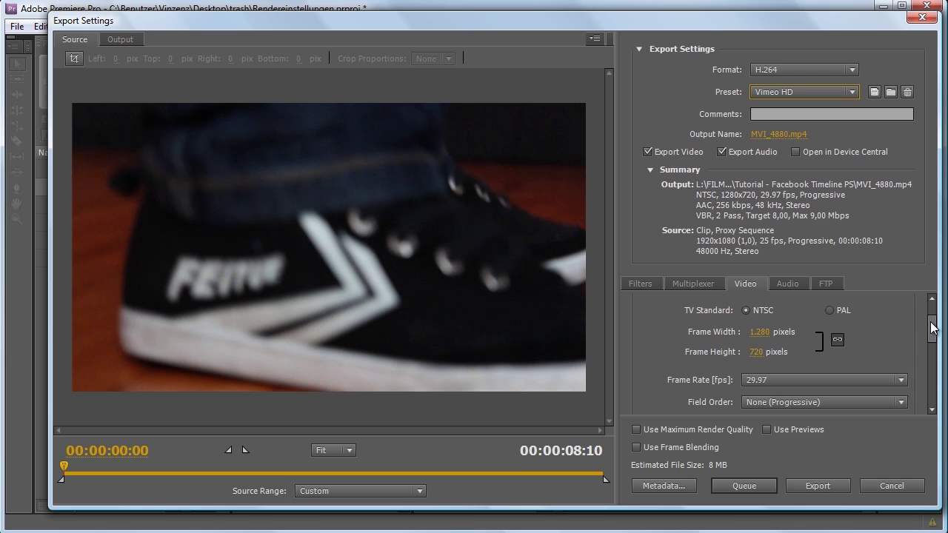
{"action": "left_click_drag", "start_coordinate": [932, 317], "coordinate": [932, 311]}
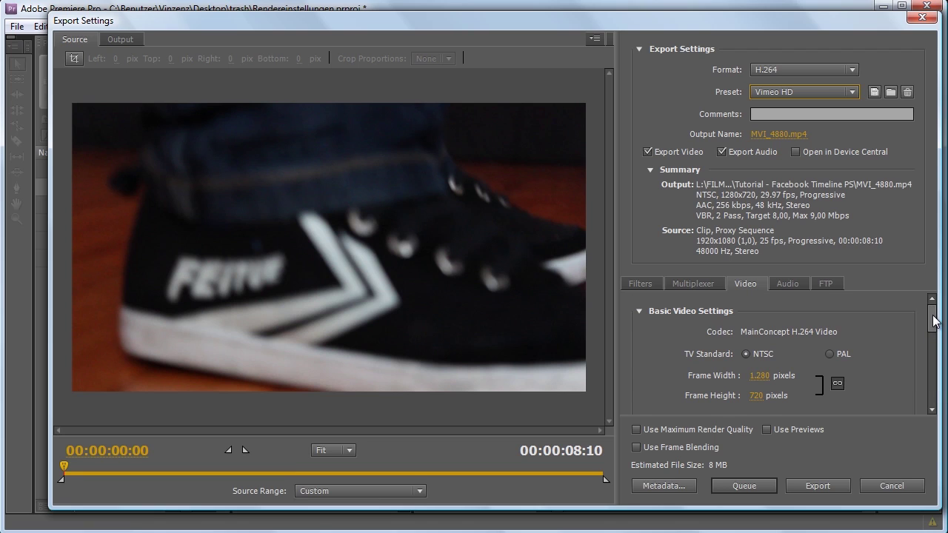
{"action": "scroll", "coordinate": [935, 319], "scroll_direction": "down", "scroll_amount": 1}
{"action": "scroll", "coordinate": [935, 317], "scroll_direction": "up", "scroll_amount": 1}
{"action": "left_click_drag", "start_coordinate": [935, 317], "coordinate": [933, 328]}
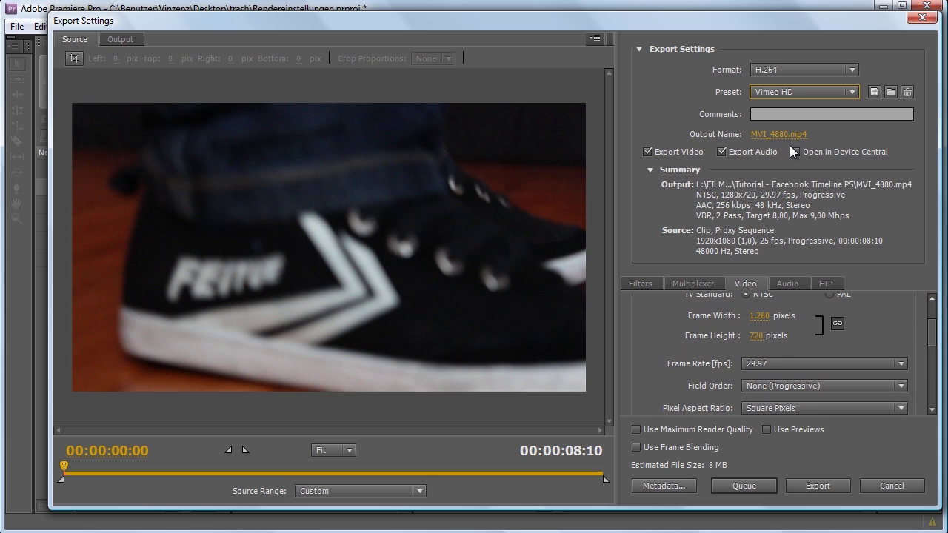
Set the export frame rate to 25 fps and try bitrates of 10 target, 12 maximum Mbps
{"action": "left_click", "coordinate": [878, 364]}
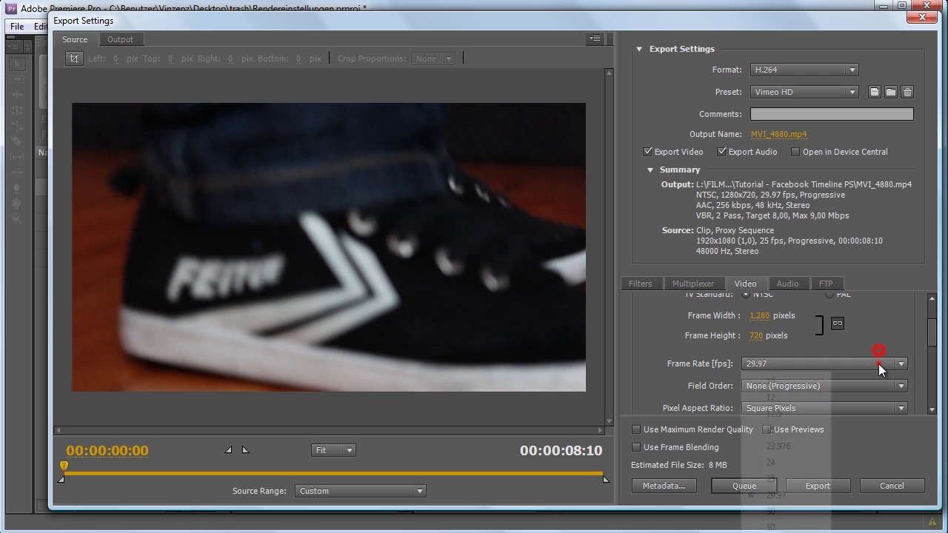
{"action": "left_click", "coordinate": [783, 478]}
{"action": "mouse_move", "coordinate": [932, 338]}
{"action": "left_mouse_down"}
{"action": "mouse_move", "coordinate": [932, 398]}
{"action": "mouse_move", "coordinate": [932, 370]}
{"action": "left_mouse_up"}
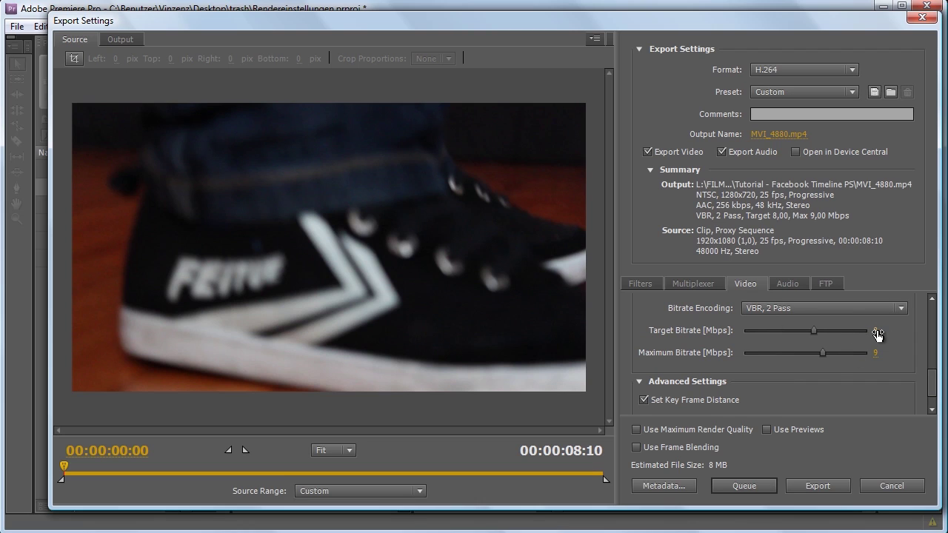
{"action": "left_click", "coordinate": [877, 335]}
{"action": "type", "text": "10"}
{"action": "left_click", "coordinate": [876, 352]}
{"action": "type", "text": "12"}
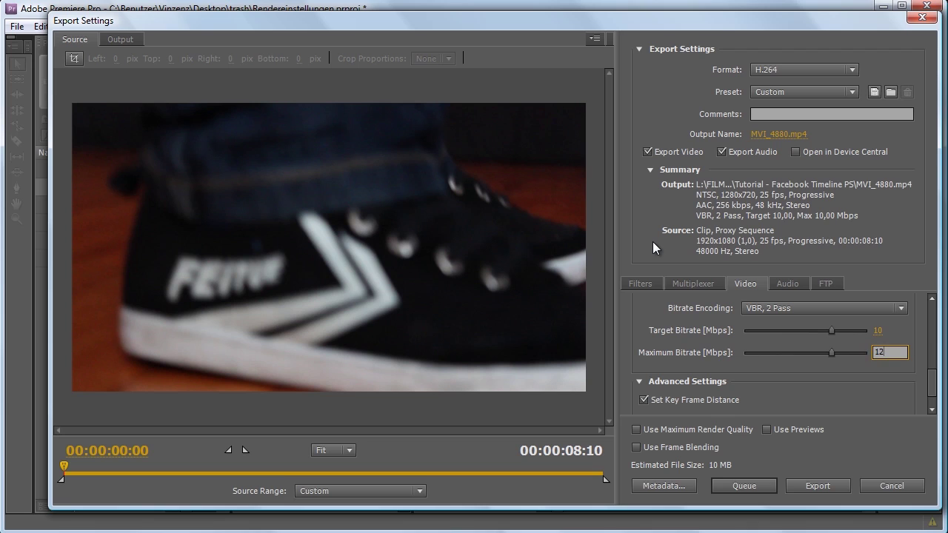
{"action": "left_click", "coordinate": [831, 388]}
Restore the bitrates to 8 Mbps target and 9 Mbps maximum
{"action": "left_click", "coordinate": [931, 378]}
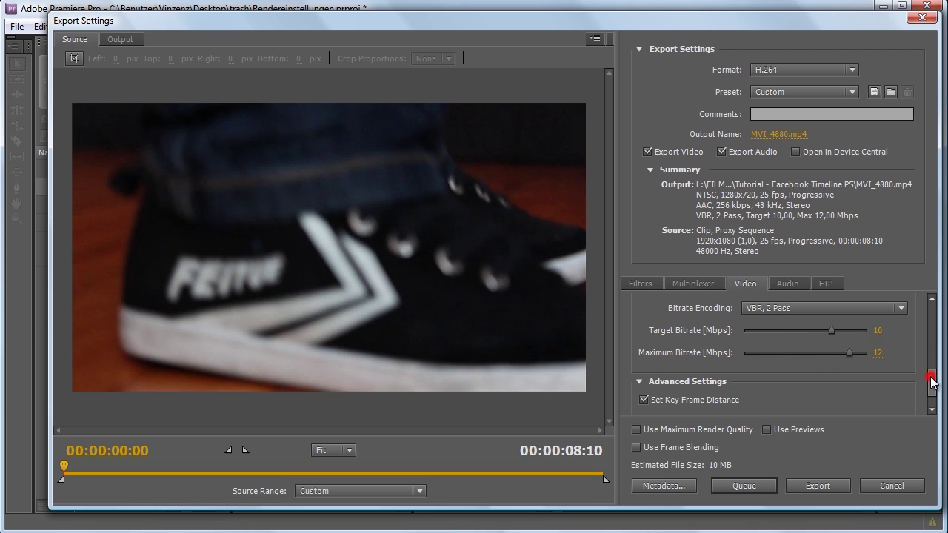
{"action": "left_click_drag", "start_coordinate": [931, 378], "coordinate": [931, 372]}
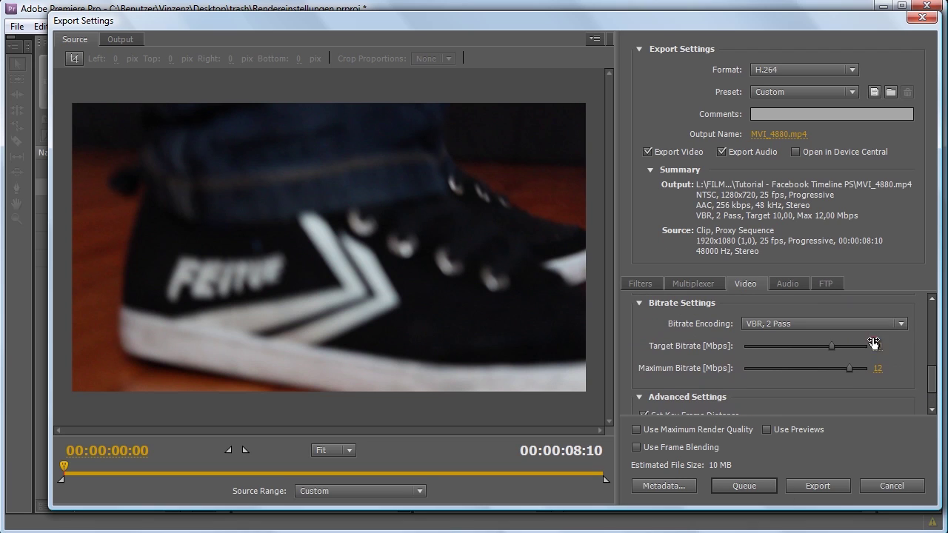
{"action": "left_click", "coordinate": [874, 342]}
{"action": "type", "text": "8"}
{"action": "left_click", "coordinate": [879, 368]}
{"action": "type", "text": "9"}
{"action": "left_click", "coordinate": [889, 400]}
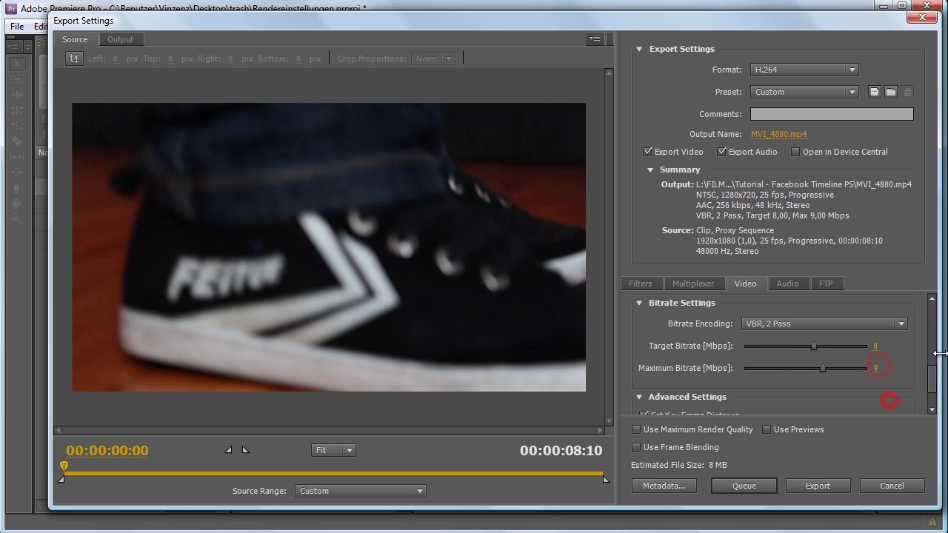
{"action": "left_click_drag", "start_coordinate": [931, 379], "coordinate": [931, 319]}
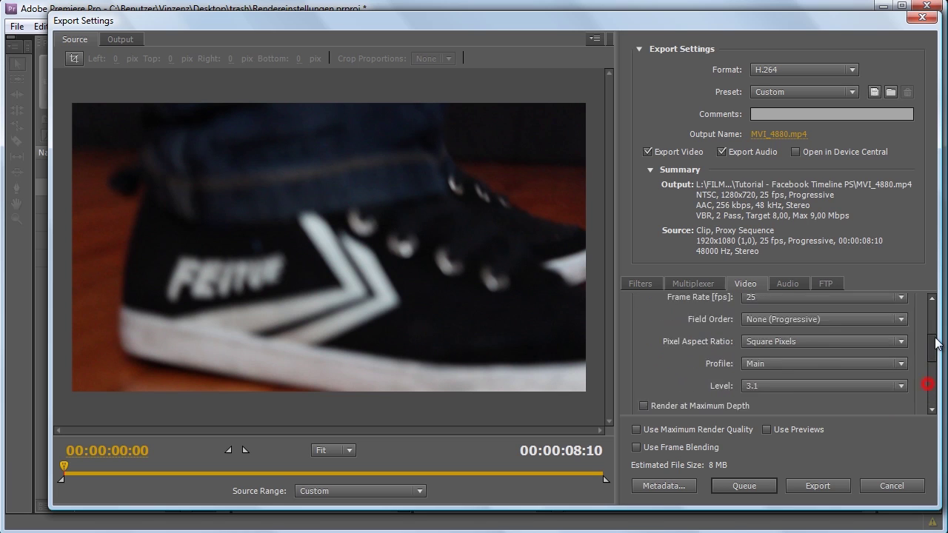
Choose the HDTV 1080p 25 High Quality preset from the Preset list
{"action": "left_click", "coordinate": [807, 89]}
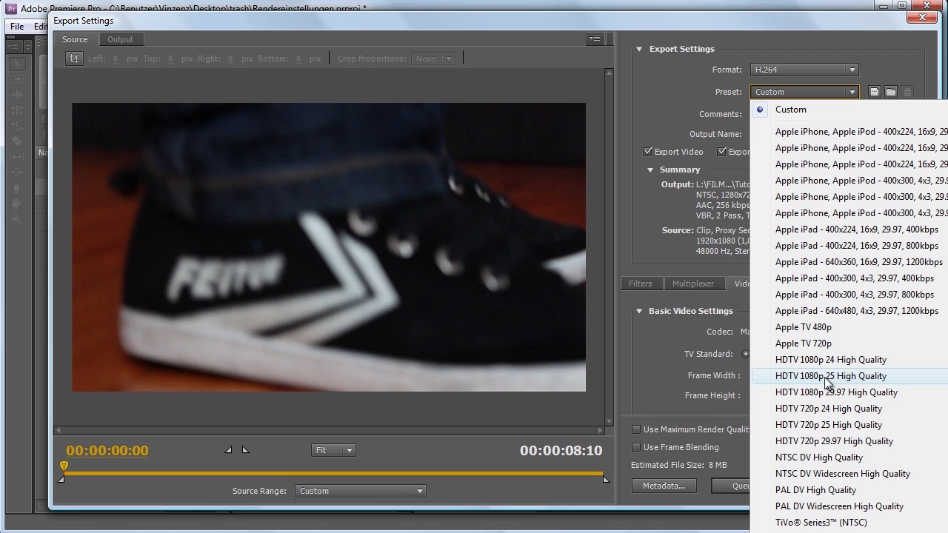
{"action": "left_click", "coordinate": [830, 376]}
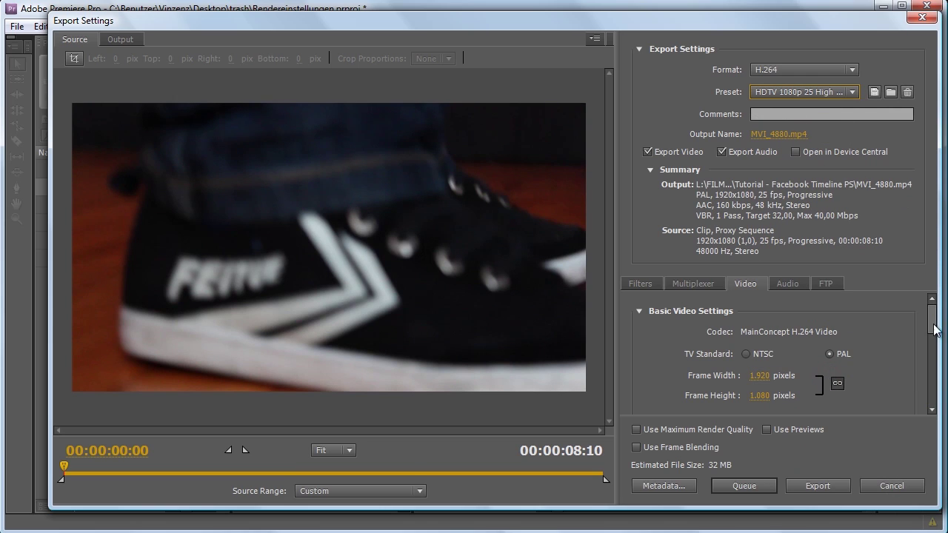
Lower the 1080p bitrate from 32 to 12 Mbps target and 14 Mbps maximum
{"action": "left_click_drag", "start_coordinate": [930, 314], "coordinate": [933, 342]}
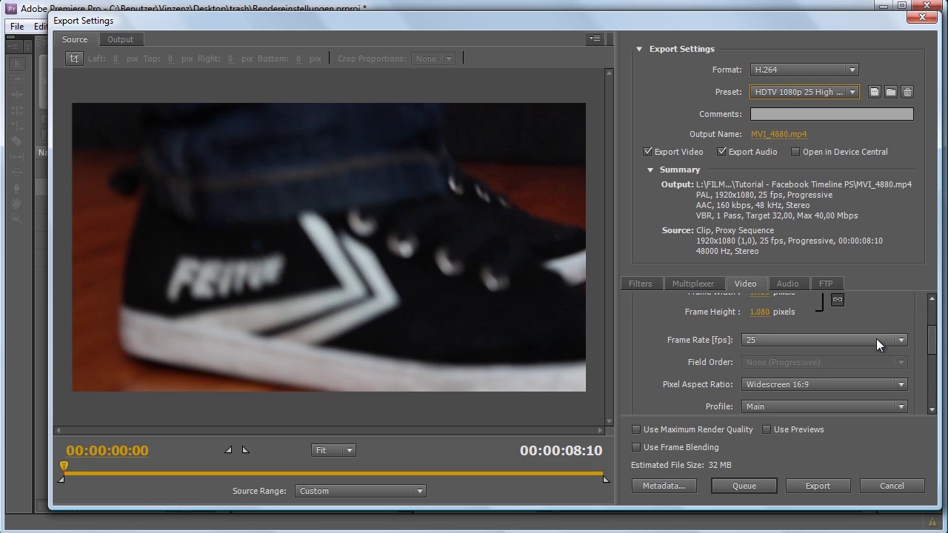
{"action": "left_click_drag", "start_coordinate": [933, 338], "coordinate": [934, 383]}
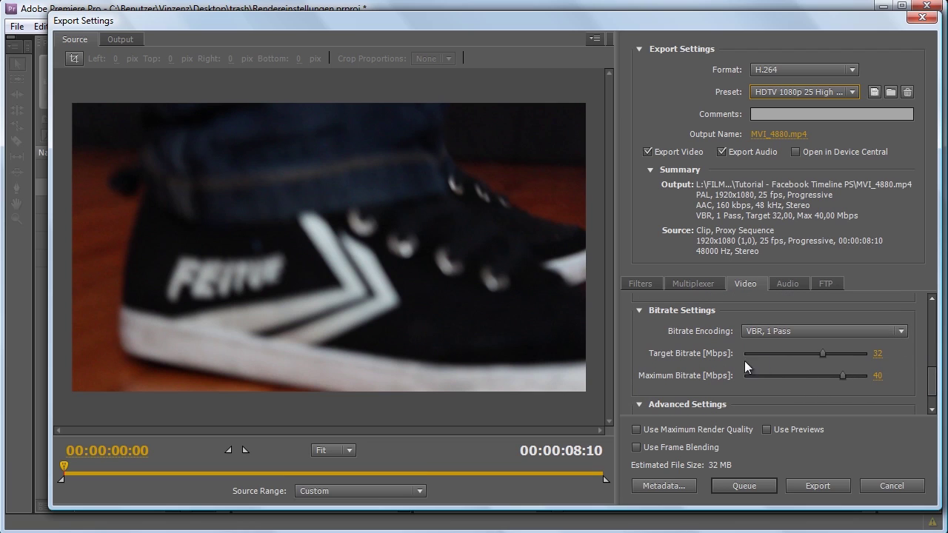
{"action": "left_click", "coordinate": [876, 354]}
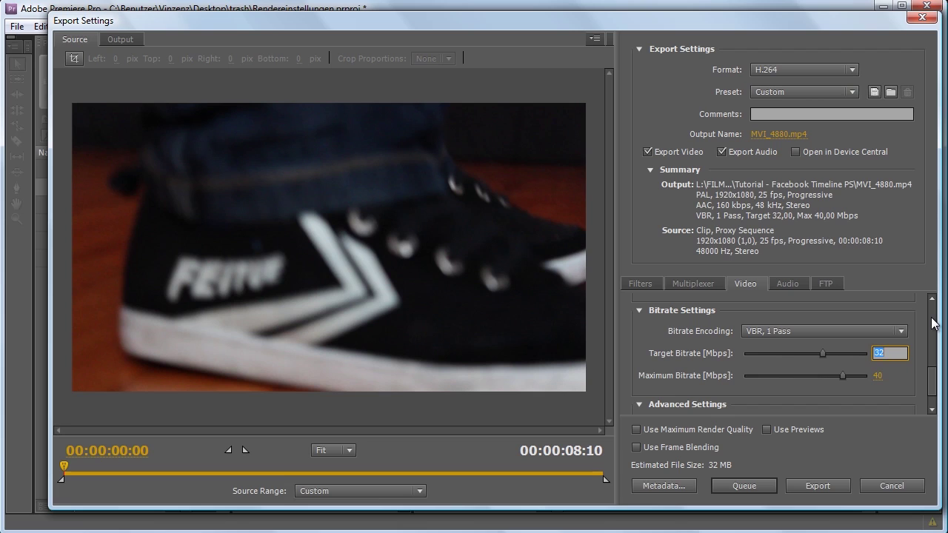
{"action": "type", "text": "12"}
{"action": "left_click", "coordinate": [877, 375]}
{"action": "type", "text": "14"}
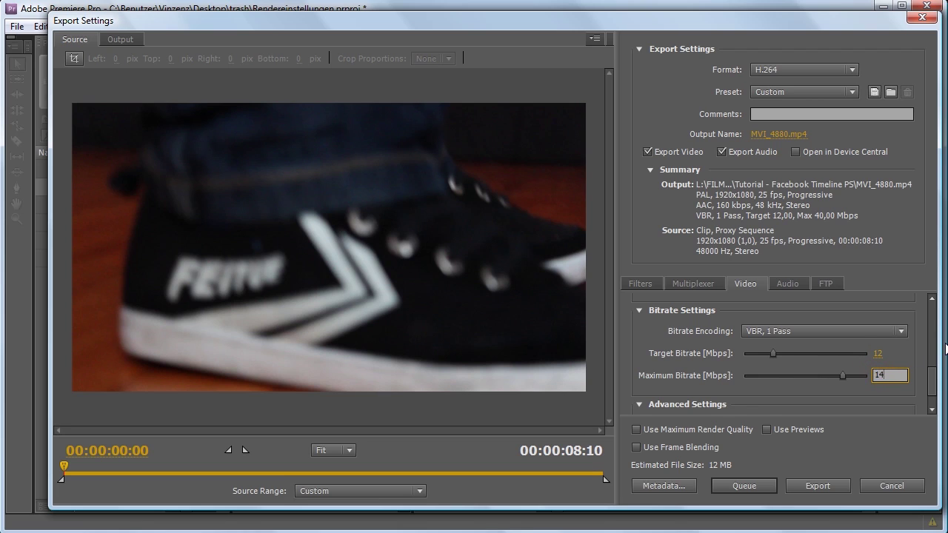
{"action": "left_click", "coordinate": [911, 351]}
{"action": "left_click_drag", "start_coordinate": [931, 381], "coordinate": [931, 383]}
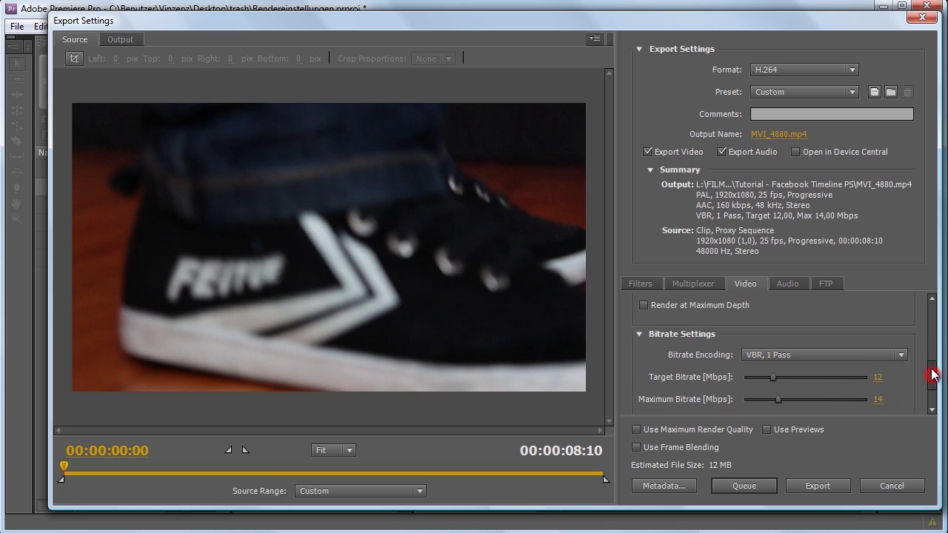
Show the Output preview of the export and nudge the export window left
{"action": "left_click", "coordinate": [122, 40]}
{"action": "left_click", "coordinate": [85, 39]}
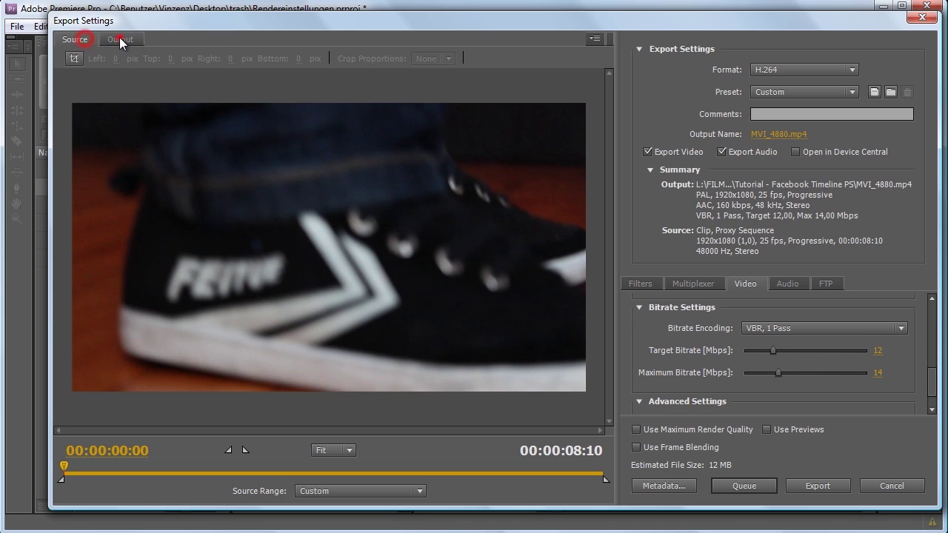
{"action": "left_click", "coordinate": [112, 43]}
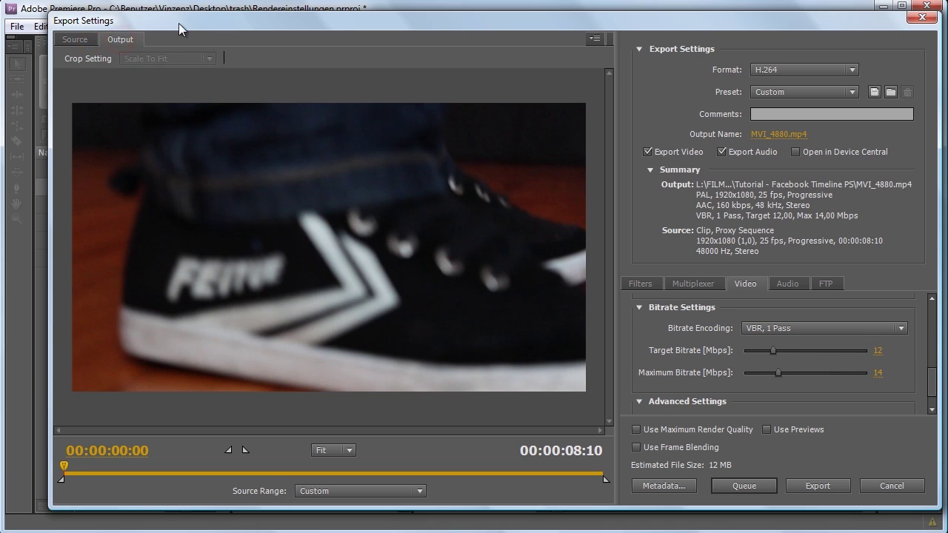
{"action": "mouse_move", "coordinate": [924, 383]}
{"action": "left_mouse_down"}
{"action": "mouse_move", "coordinate": [941, 311]}
{"action": "mouse_move", "coordinate": [933, 406]}
{"action": "left_mouse_up"}
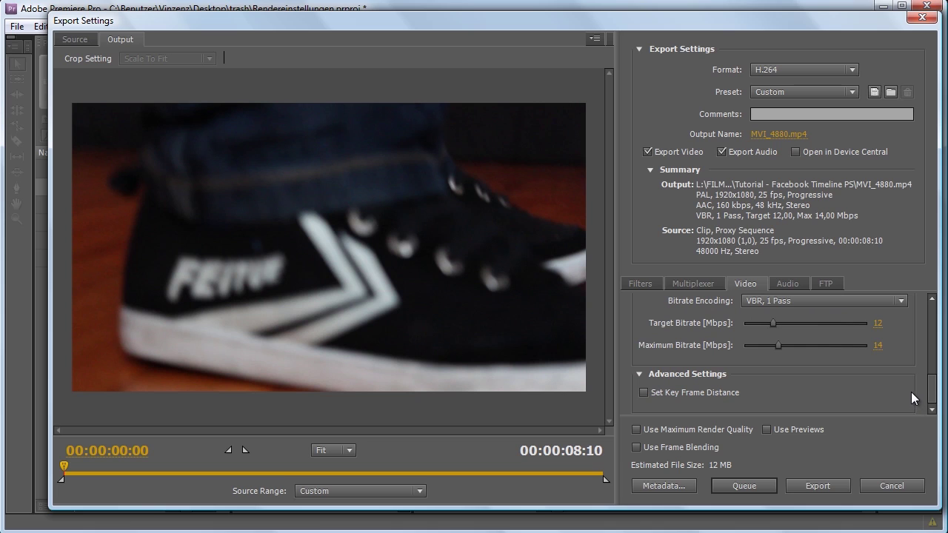
{"action": "left_click_drag", "start_coordinate": [868, 19], "coordinate": [841, 18]}
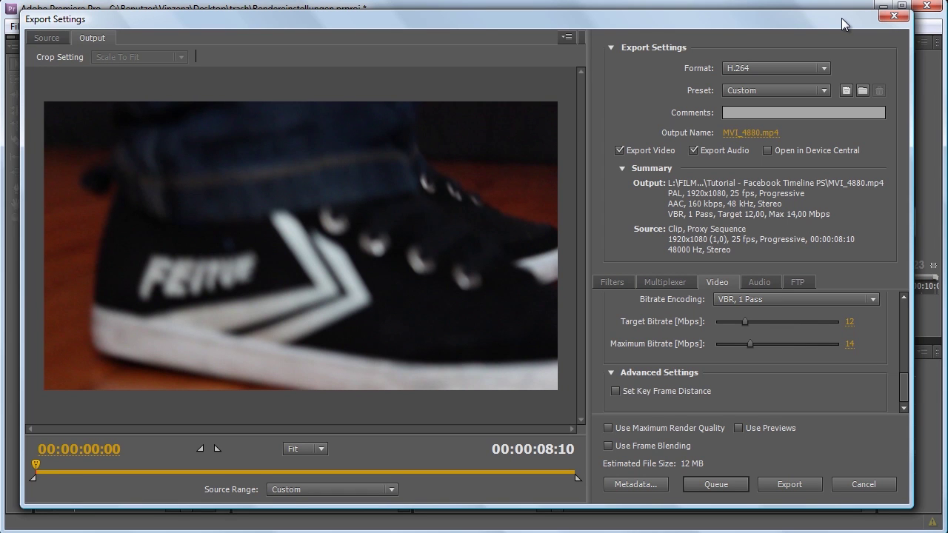
Queue the MVI_4880 export in Media Encoder and minimize the encoder to return to Premiere Pro
{"action": "left_click", "coordinate": [721, 483]}
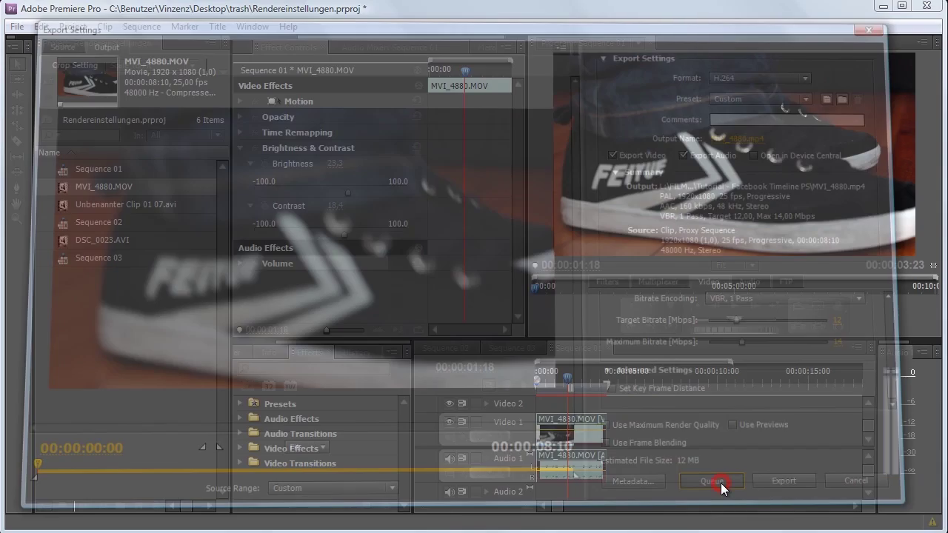
{"action": "left_click", "coordinate": [158, 313]}
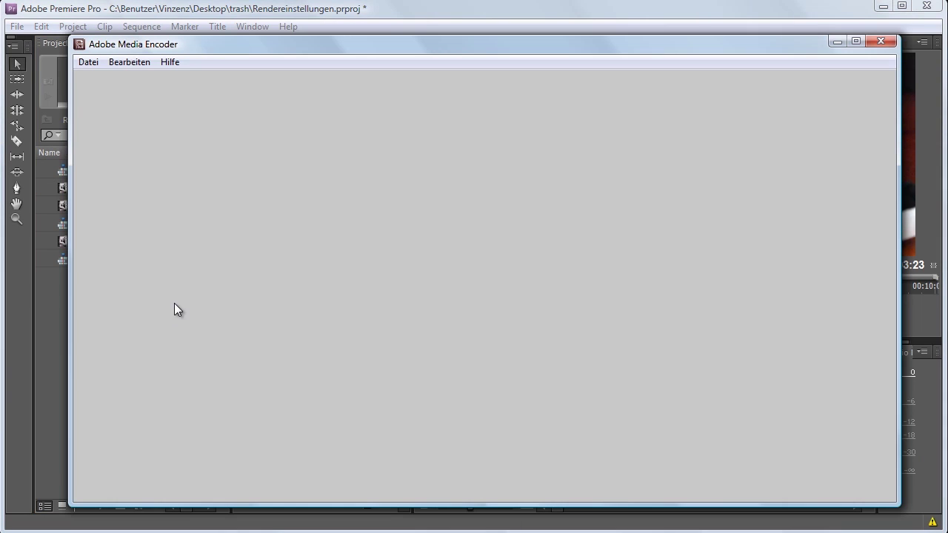
{"action": "left_click", "coordinate": [836, 43]}
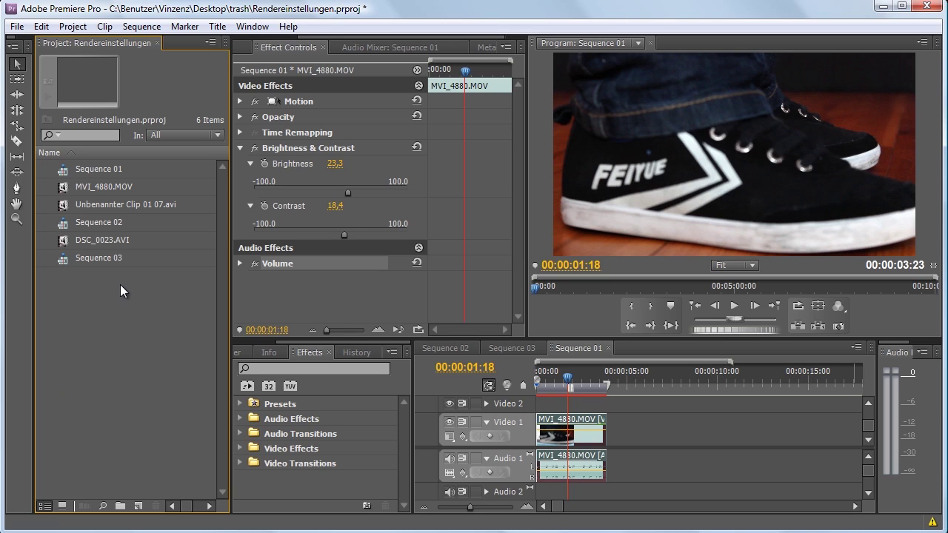
{"action": "left_click", "coordinate": [16, 26]}
{"action": "left_click", "coordinate": [128, 478]}
{"action": "left_click", "coordinate": [16, 26]}
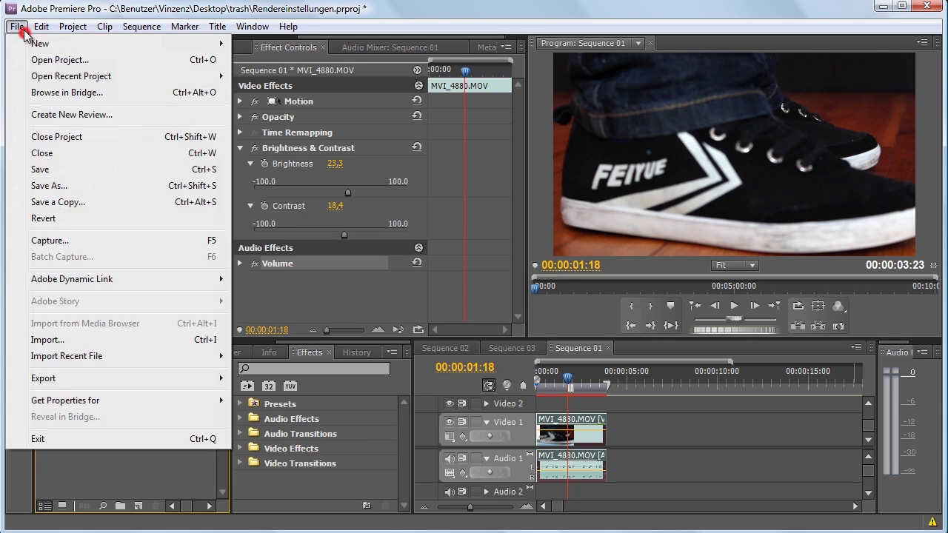
{"action": "left_click", "coordinate": [33, 43]}
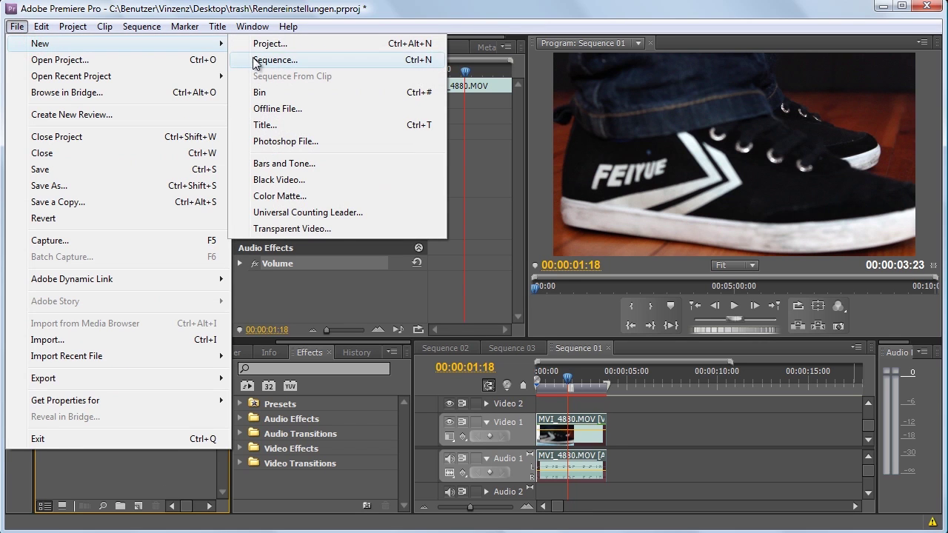
{"action": "left_click", "coordinate": [259, 60]}
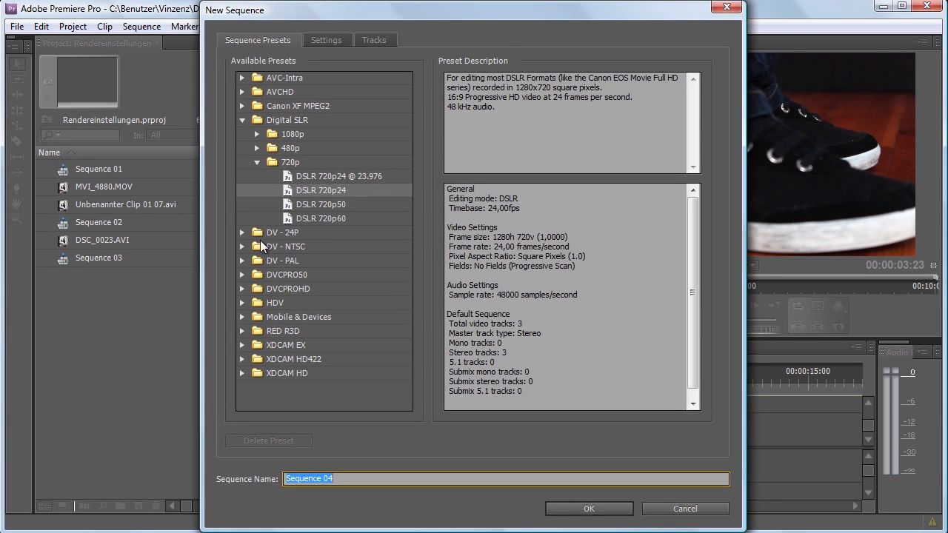
{"action": "left_click", "coordinate": [256, 162]}
{"action": "left_click", "coordinate": [258, 163]}
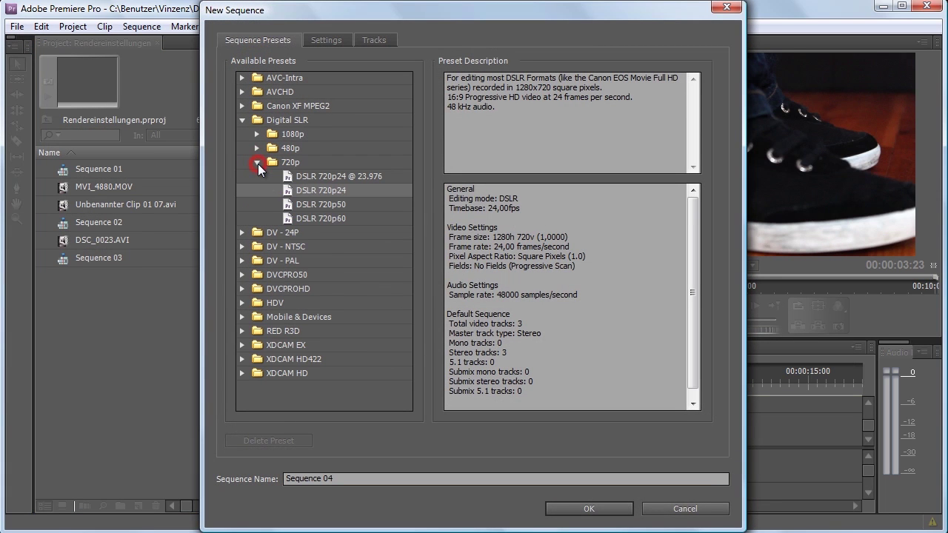
{"action": "left_click", "coordinate": [319, 207]}
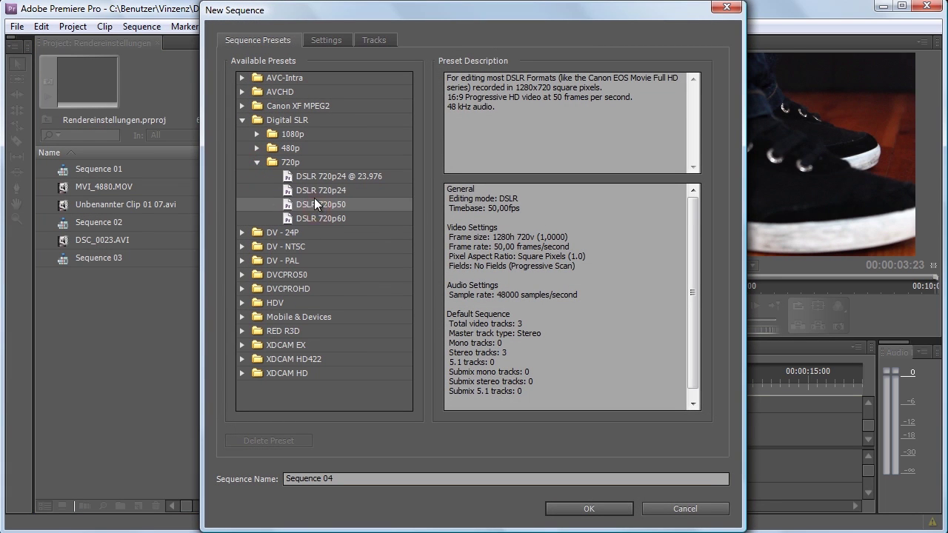
{"action": "left_click", "coordinate": [288, 190]}
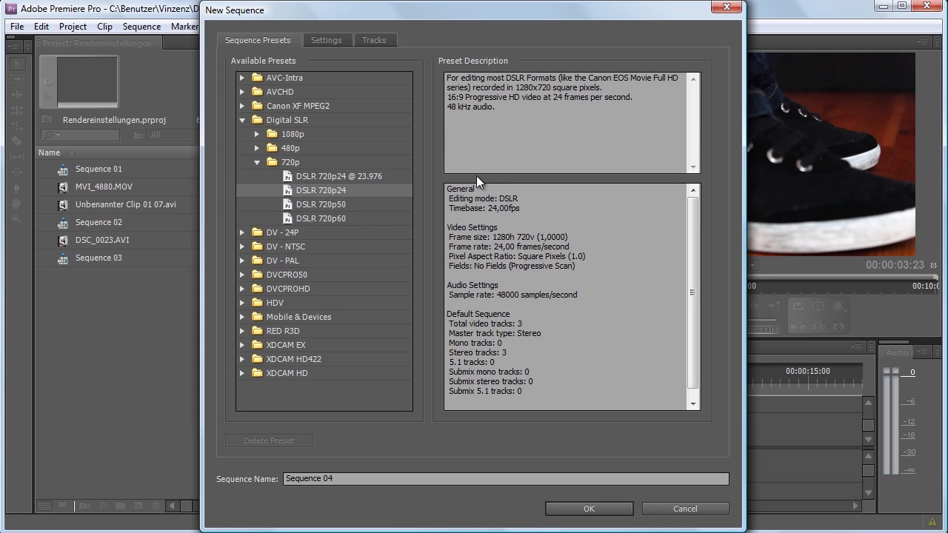
{"action": "left_click", "coordinate": [256, 134]}
{"action": "left_click", "coordinate": [306, 162]}
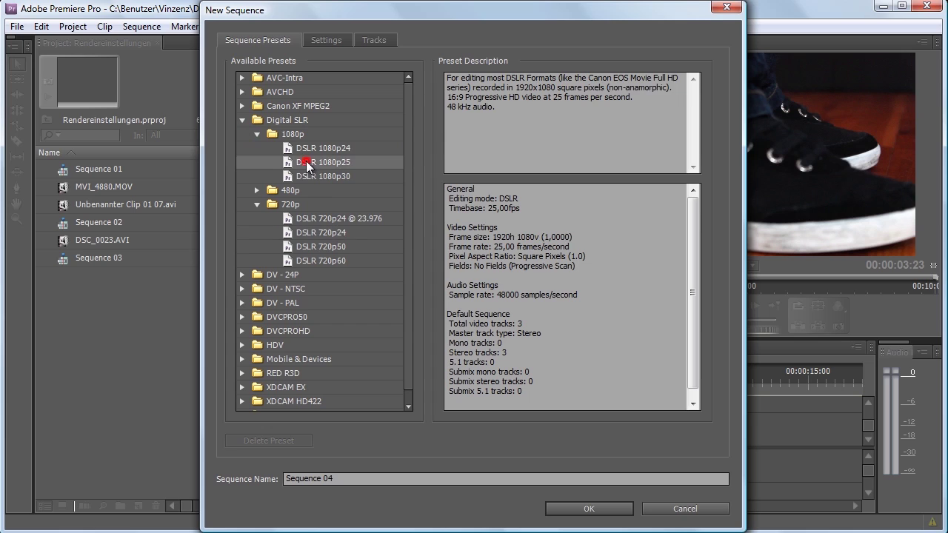
{"action": "left_click", "coordinate": [242, 120]}
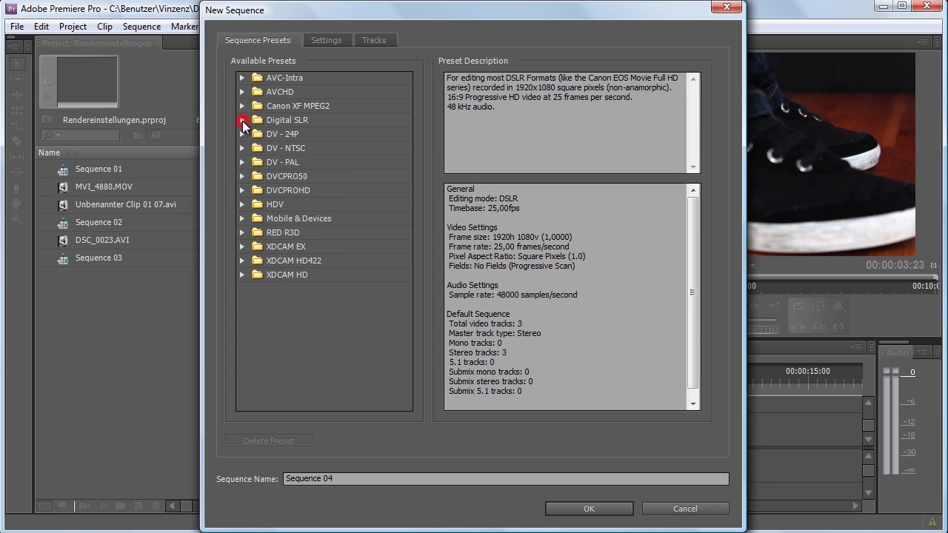
{"action": "left_click", "coordinate": [287, 121]}
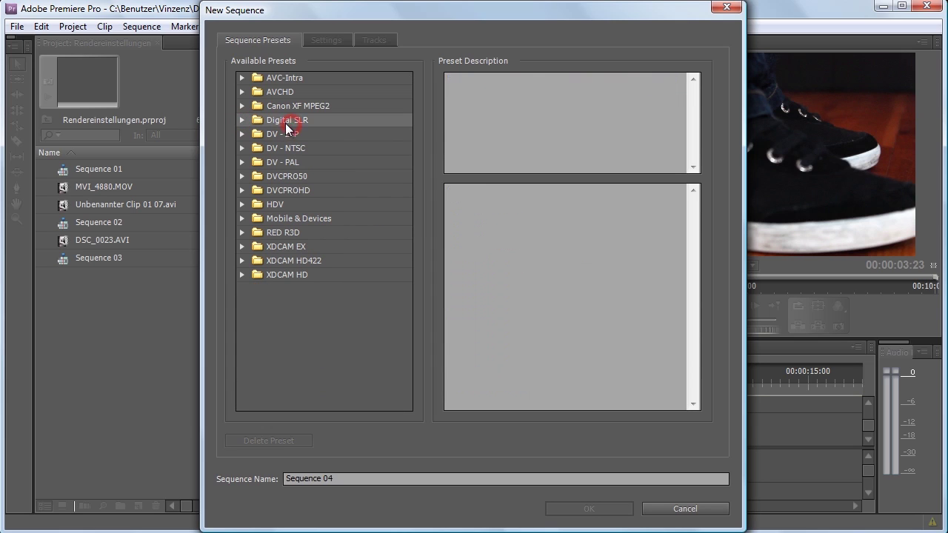
{"action": "left_click", "coordinate": [243, 119]}
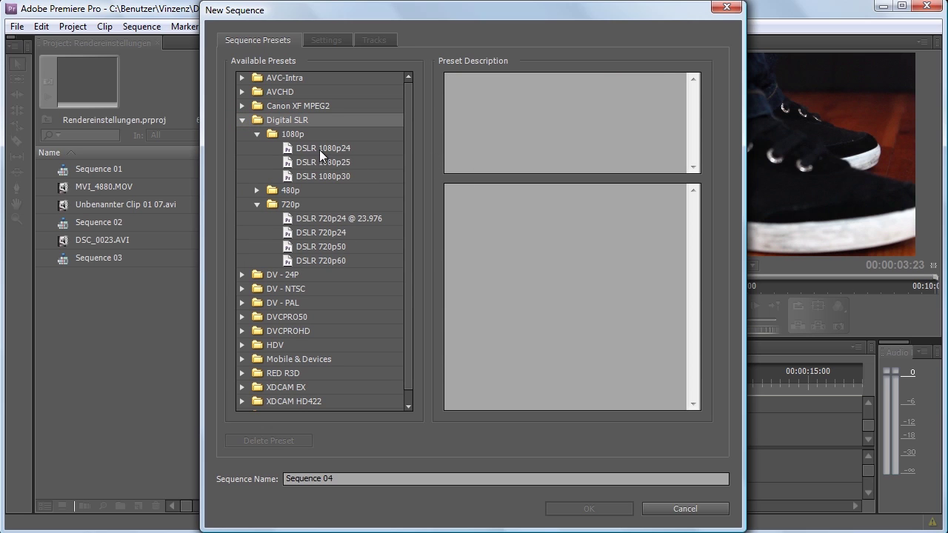
{"action": "left_click", "coordinate": [256, 203]}
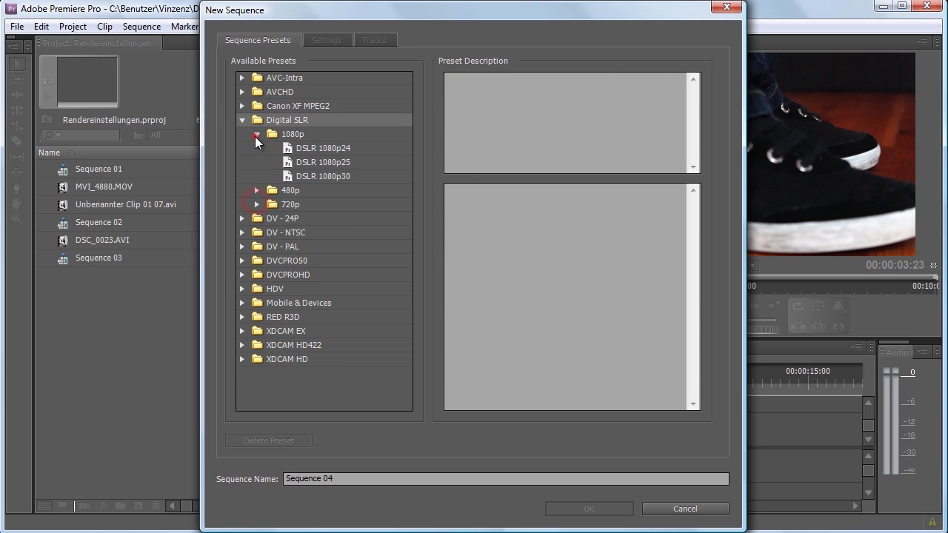
{"action": "left_click", "coordinate": [256, 134]}
{"action": "left_click", "coordinate": [256, 134]}
{"action": "left_click", "coordinate": [256, 205]}
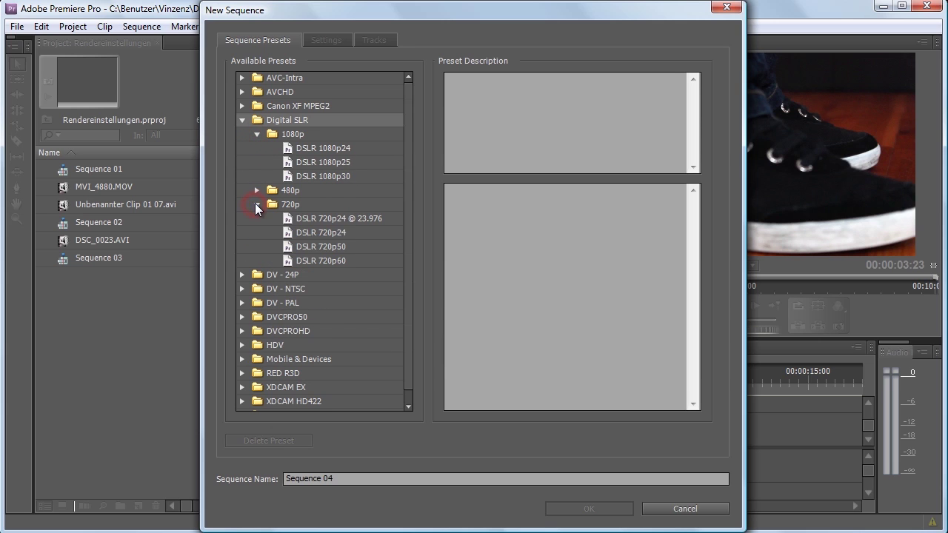
{"action": "left_click", "coordinate": [324, 247]}
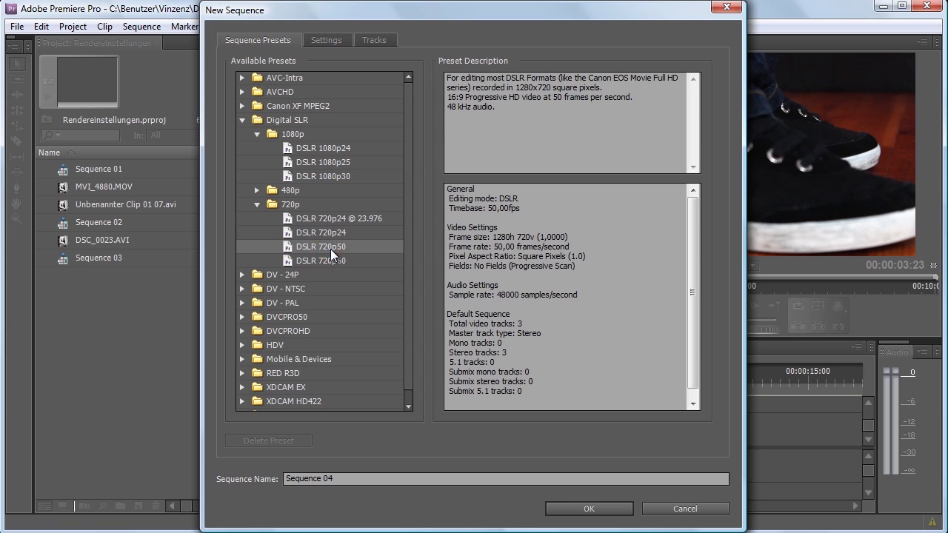
{"action": "left_click", "coordinate": [329, 162]}
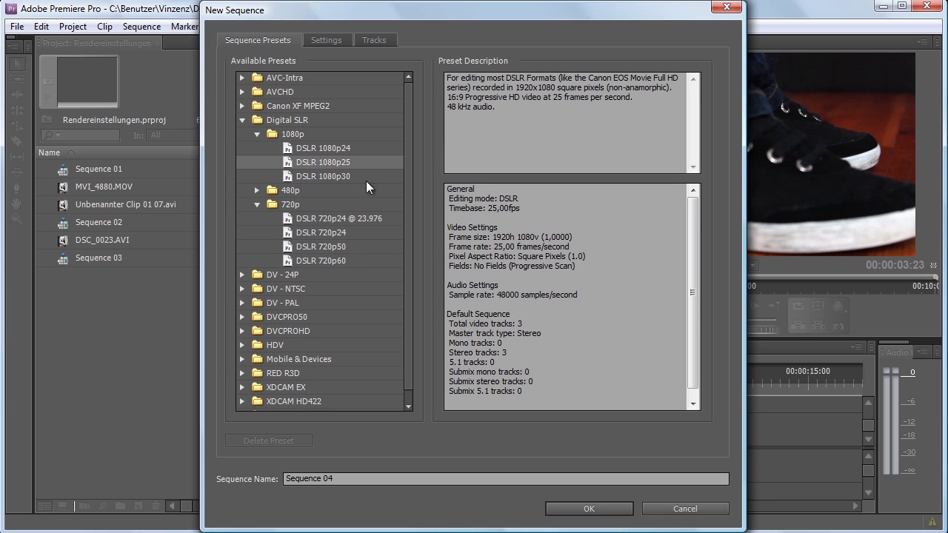
{"action": "left_click", "coordinate": [338, 173]}
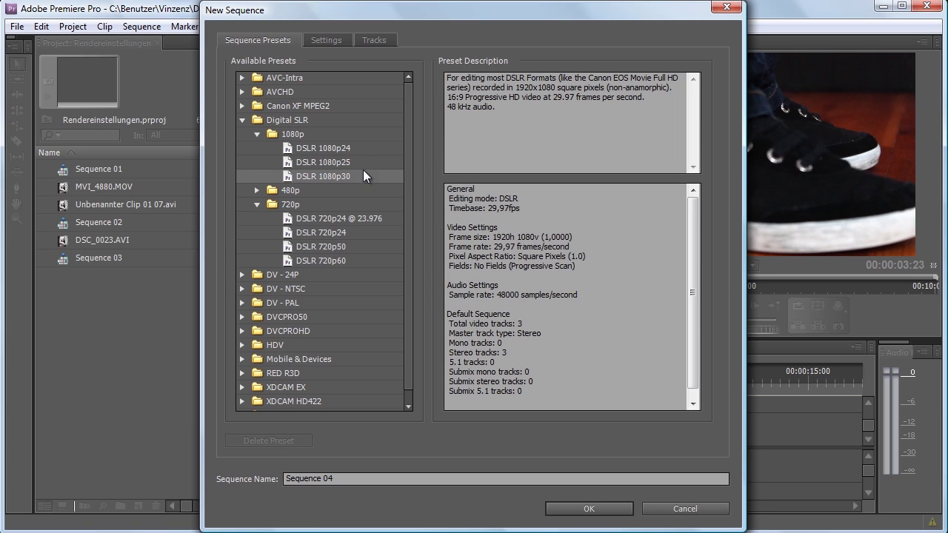
{"action": "left_click", "coordinate": [318, 164]}
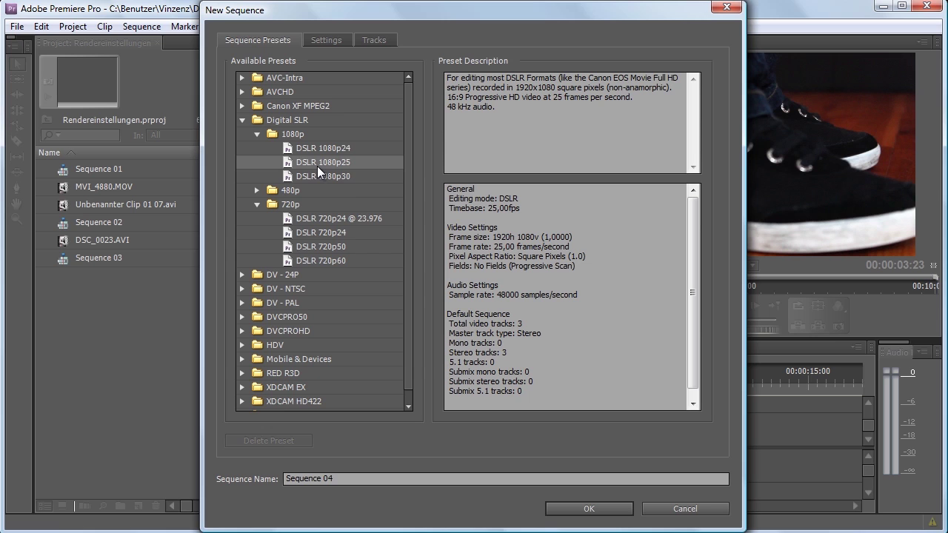
{"action": "left_click", "coordinate": [676, 510]}
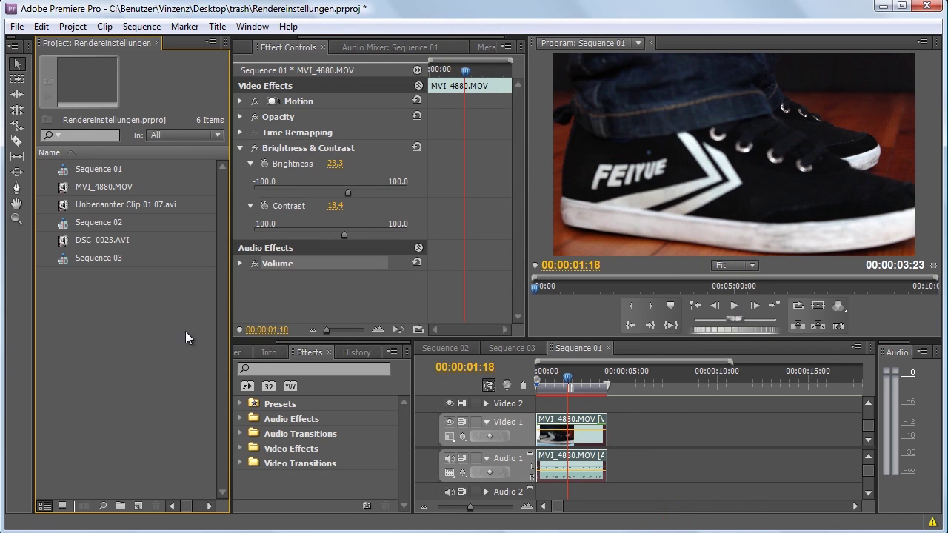
Start a new sequence through File > New > Sequence
{"action": "left_click", "coordinate": [16, 27]}
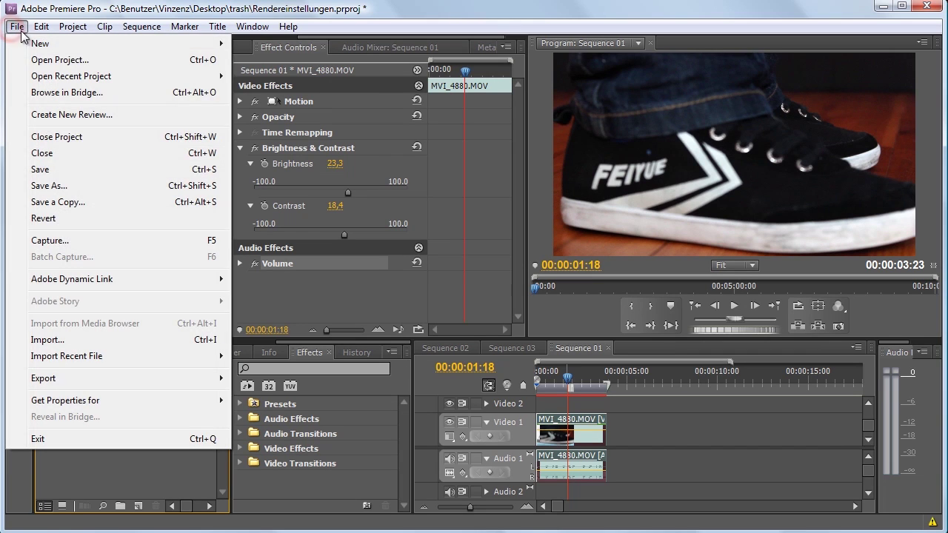
{"action": "mouse_move", "coordinate": [40, 26]}
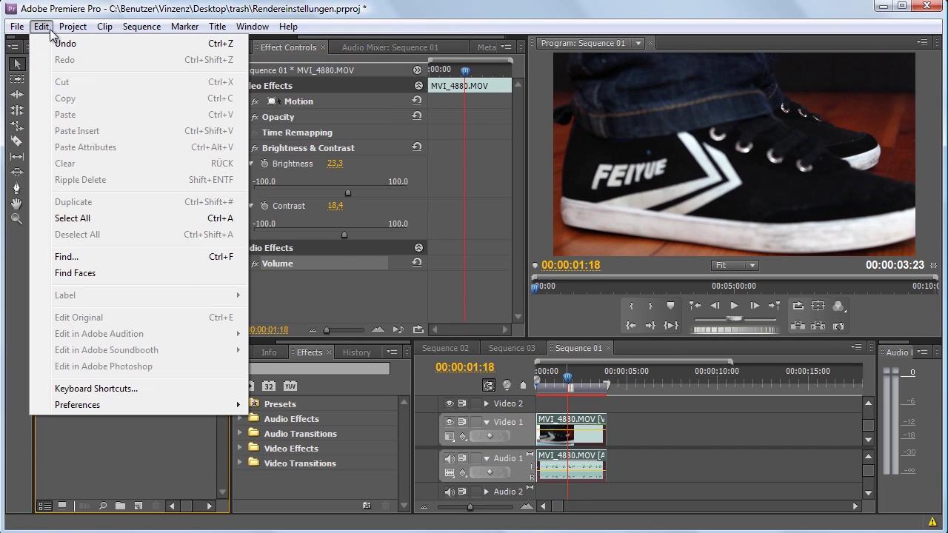
{"action": "left_click", "coordinate": [121, 448]}
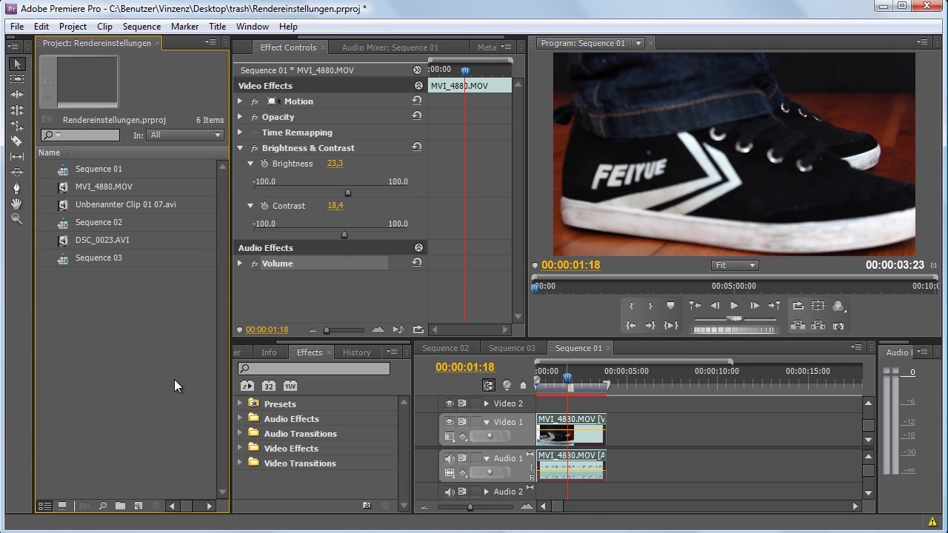
{"action": "left_click", "coordinate": [142, 27]}
{"action": "mouse_move", "coordinate": [17, 27]}
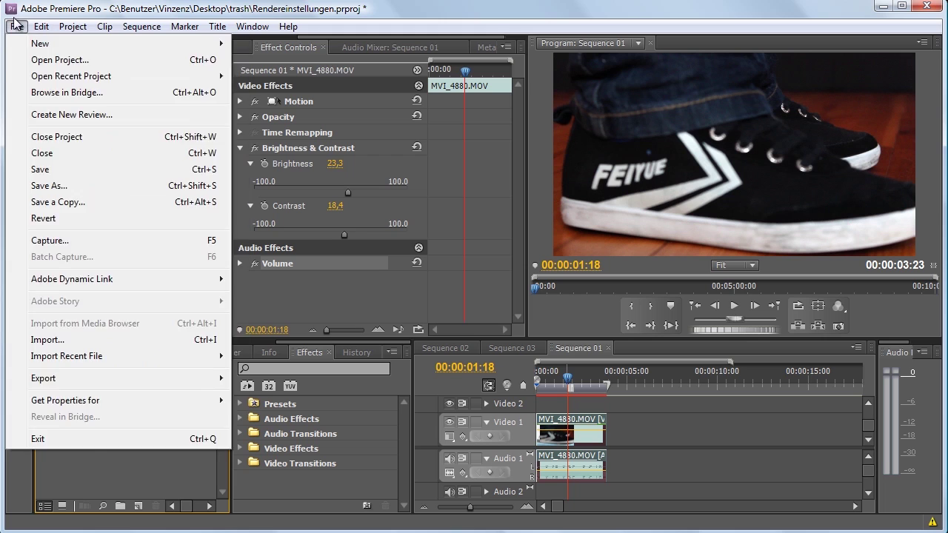
{"action": "left_click", "coordinate": [31, 46]}
{"action": "left_click", "coordinate": [313, 61]}
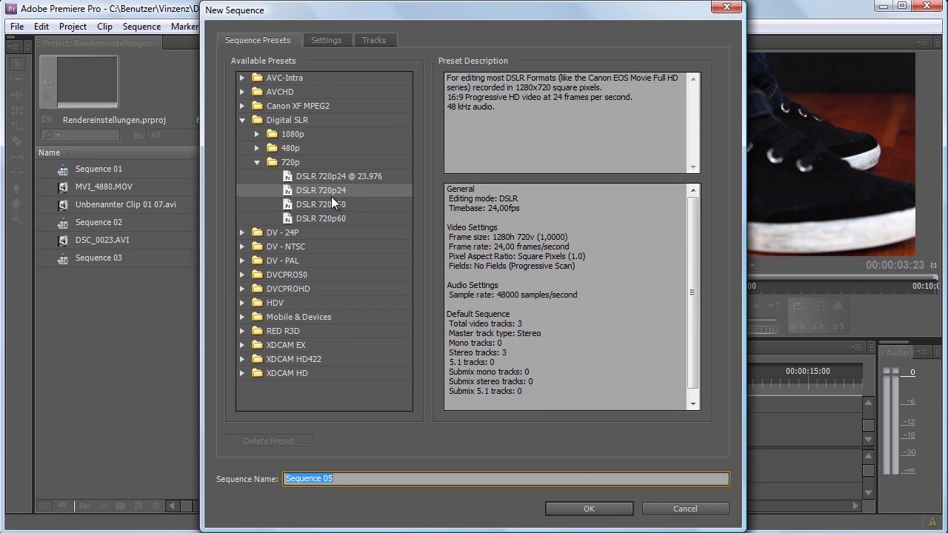
Pick the DSLR 720p24 preset, change its timebase to 25 fps, and create the sequence
{"action": "left_click", "coordinate": [340, 191]}
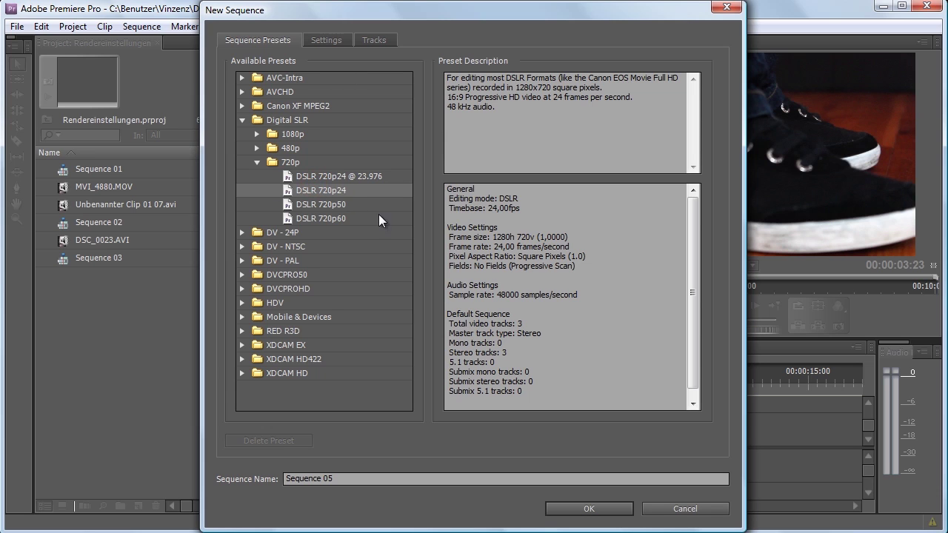
{"action": "left_click", "coordinate": [360, 260]}
{"action": "left_click", "coordinate": [326, 190]}
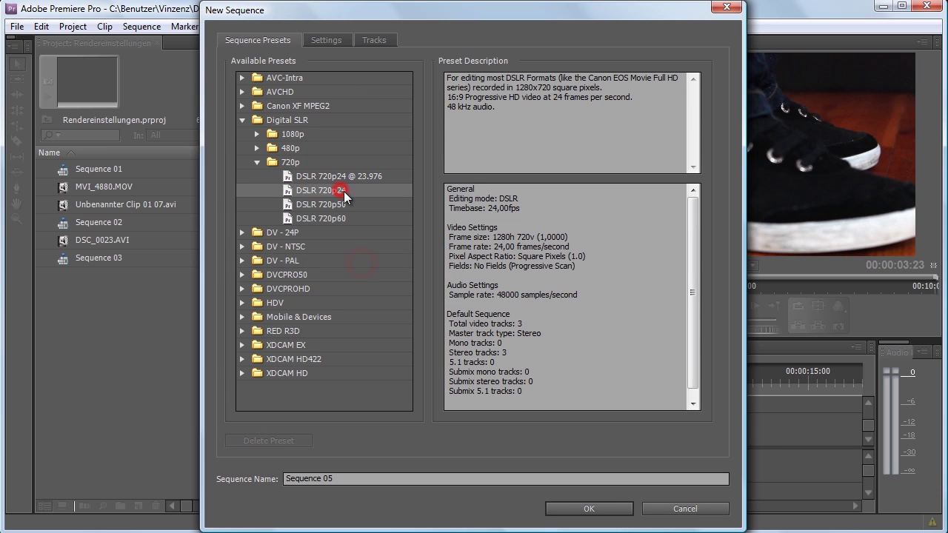
{"action": "left_click", "coordinate": [334, 40]}
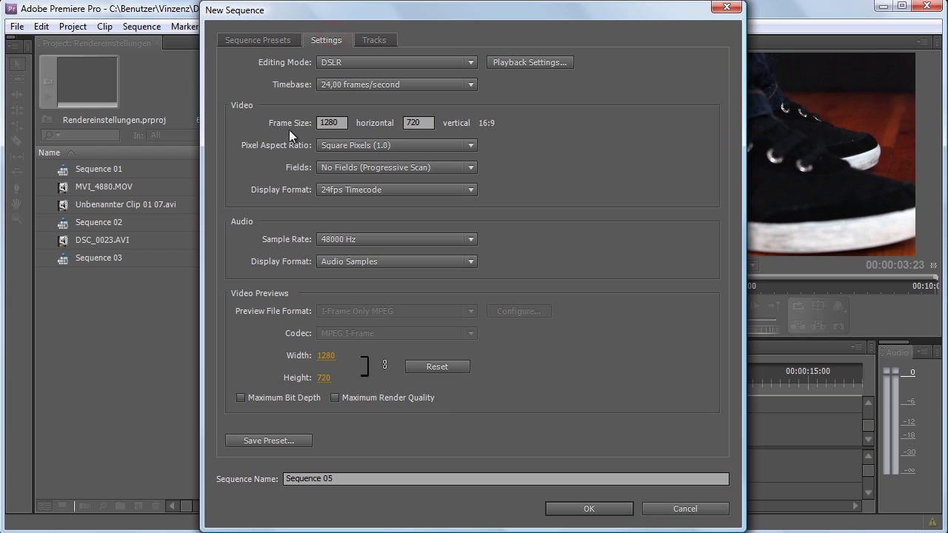
{"action": "left_click", "coordinate": [354, 87]}
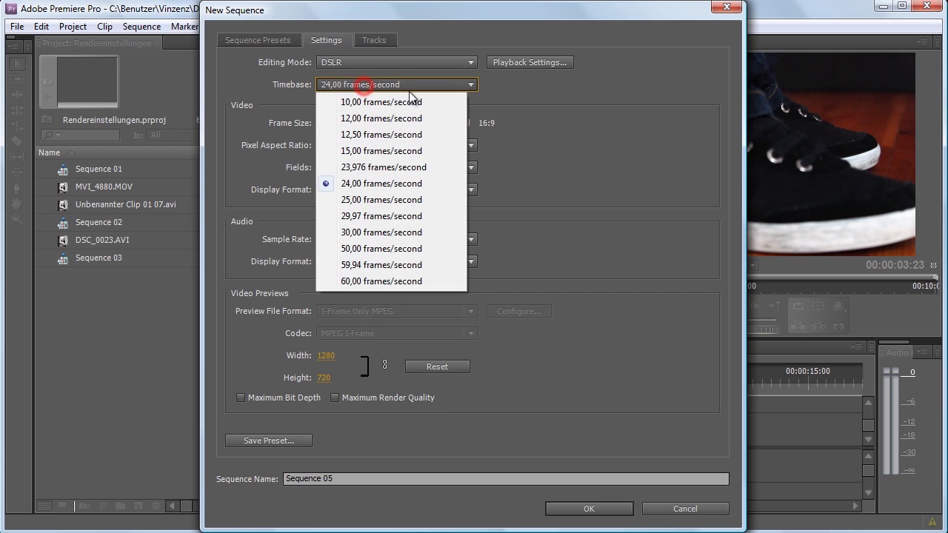
{"action": "left_click", "coordinate": [412, 199]}
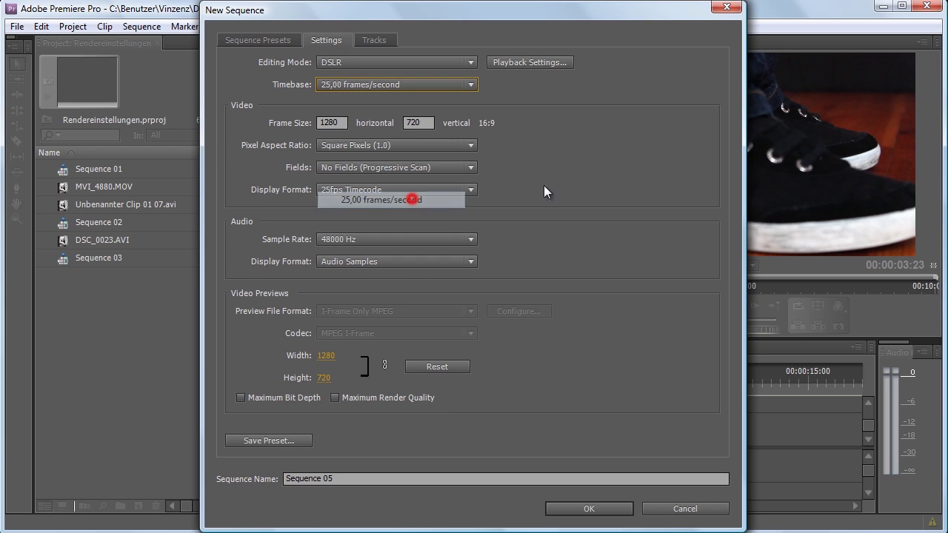
{"action": "left_click", "coordinate": [589, 508]}
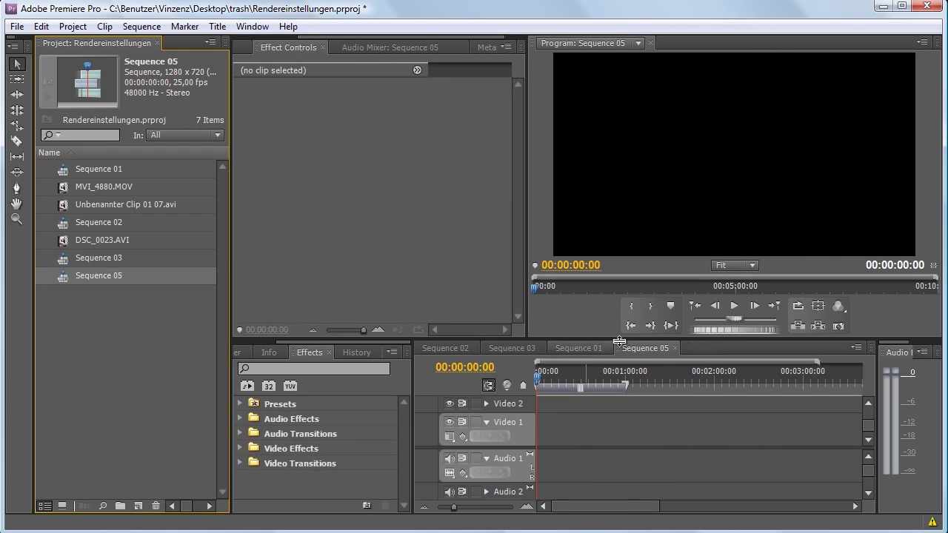
{"action": "left_click", "coordinate": [622, 435]}
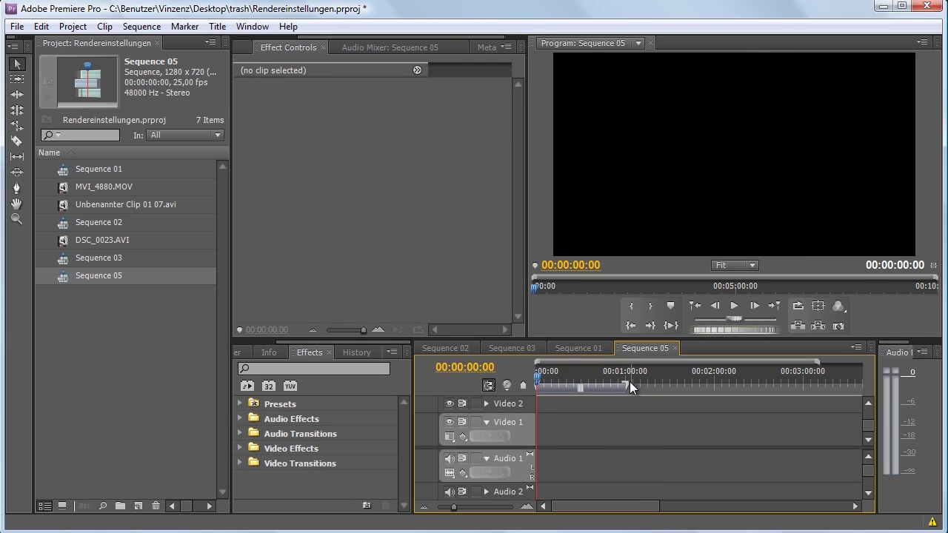
{"action": "left_click_drag", "start_coordinate": [628, 381], "coordinate": [526, 381]}
{"action": "left_click", "coordinate": [127, 353]}
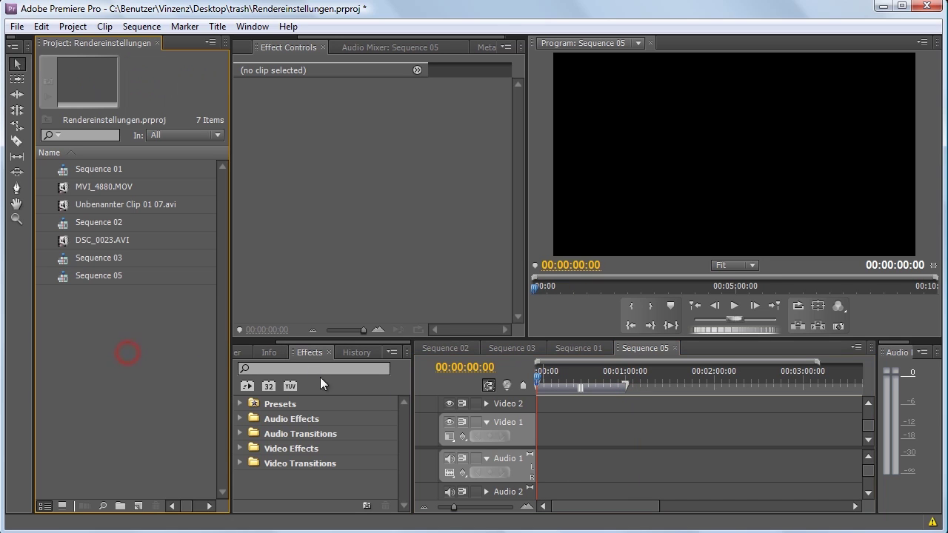
{"action": "left_click_drag", "start_coordinate": [538, 381], "coordinate": [497, 381]}
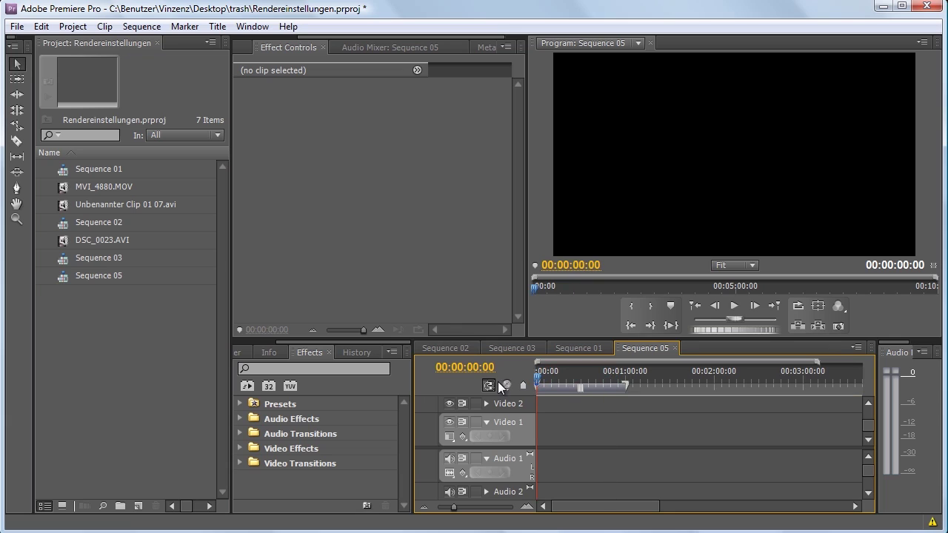
{"action": "left_click", "coordinate": [120, 311]}
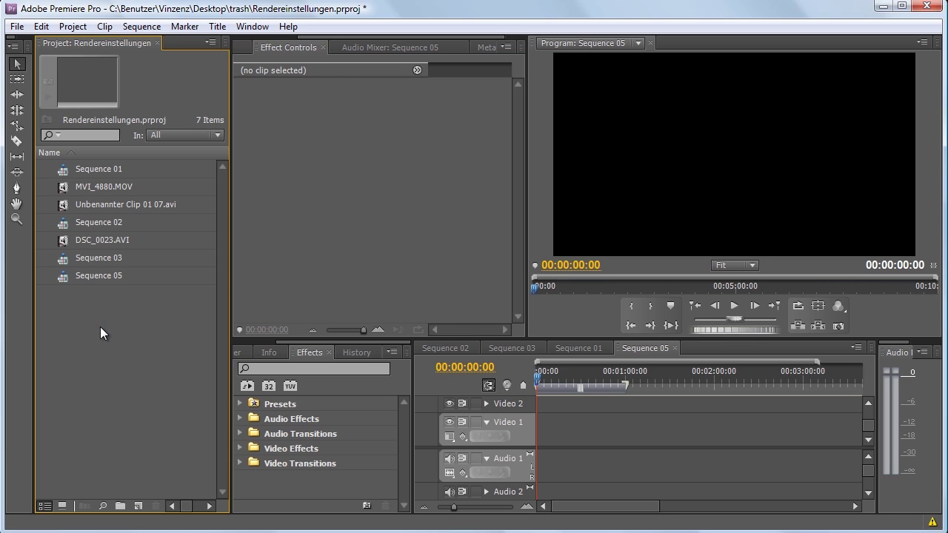
{"action": "key", "text": "ctrl+a"}
{"action": "left_click", "coordinate": [106, 330]}
{"action": "key", "text": "ctrl+a"}
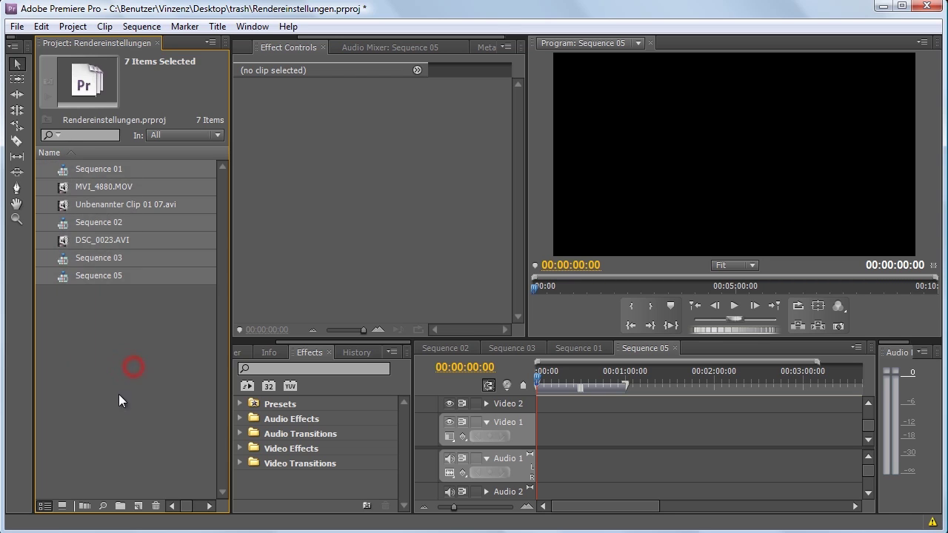
{"action": "left_click_drag", "start_coordinate": [127, 412], "coordinate": [152, 297]}
{"action": "key", "text": "ctrl+a"}
{"action": "left_click_drag", "start_coordinate": [155, 399], "coordinate": [48, 146]}
{"action": "left_click", "coordinate": [56, 330]}
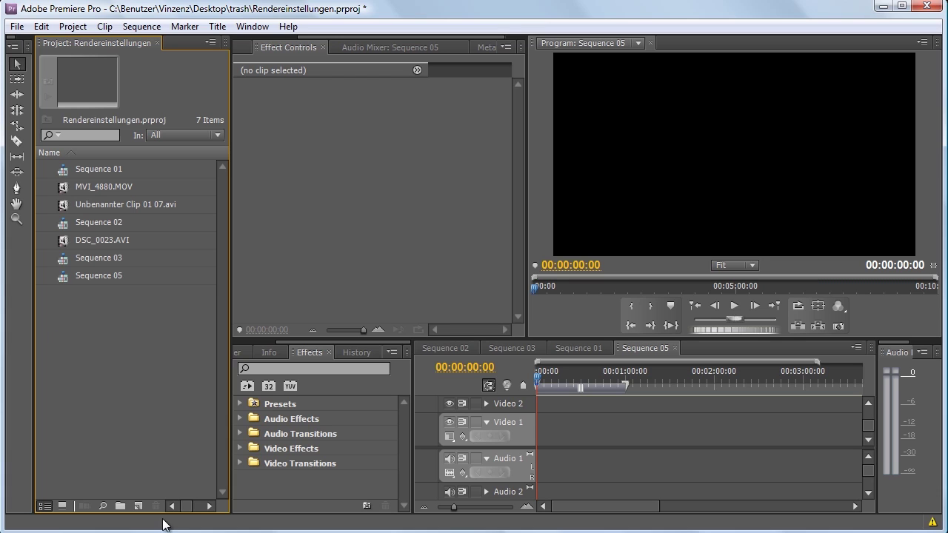
{"action": "left_click_drag", "start_coordinate": [147, 296], "coordinate": [82, 160]}
{"action": "left_click", "coordinate": [114, 388]}
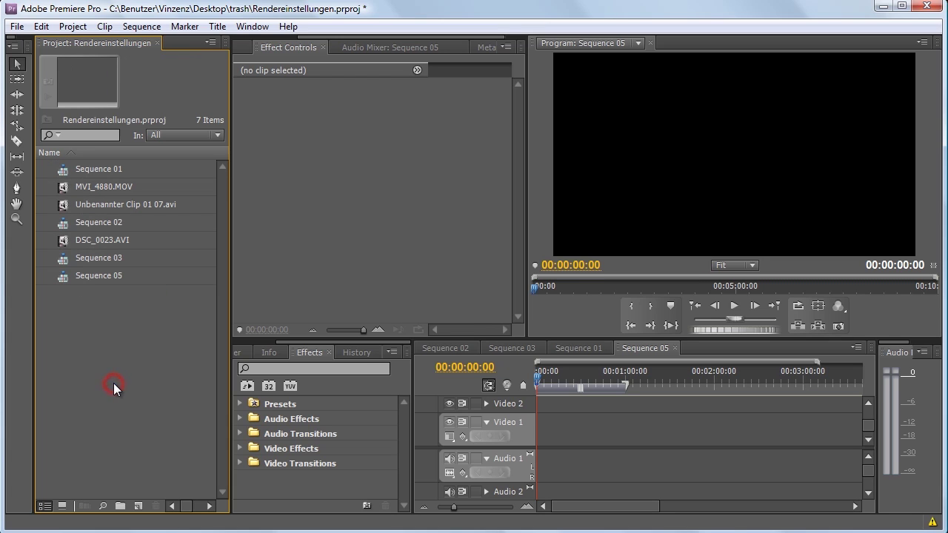